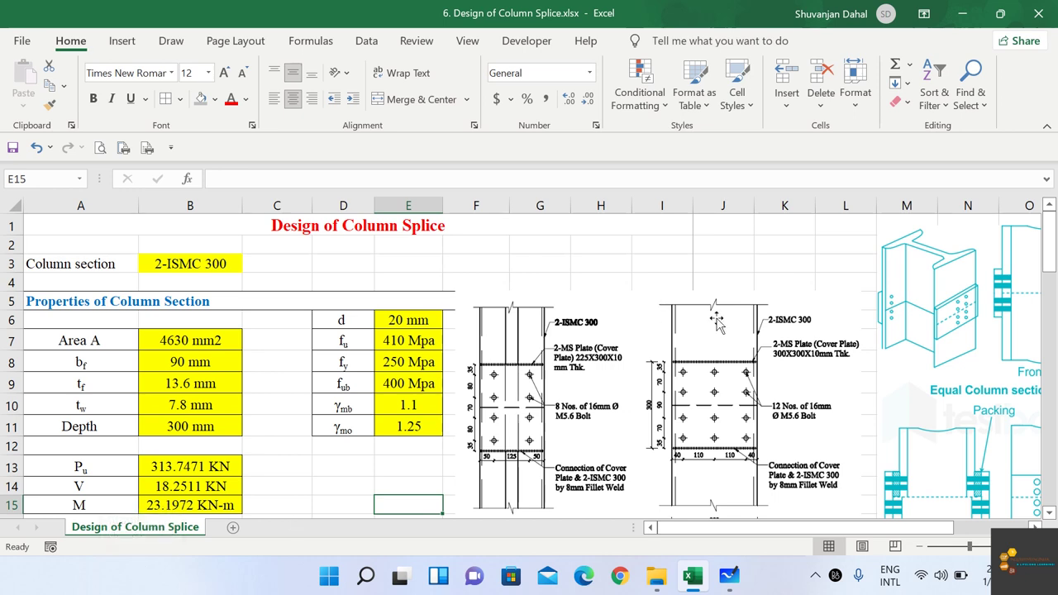
Examine the reference drawings of equal and unequal column section splices beside the flange and web details.
{"action": "left_click_drag", "start_coordinate": [800, 522], "coordinate": [827, 526]}
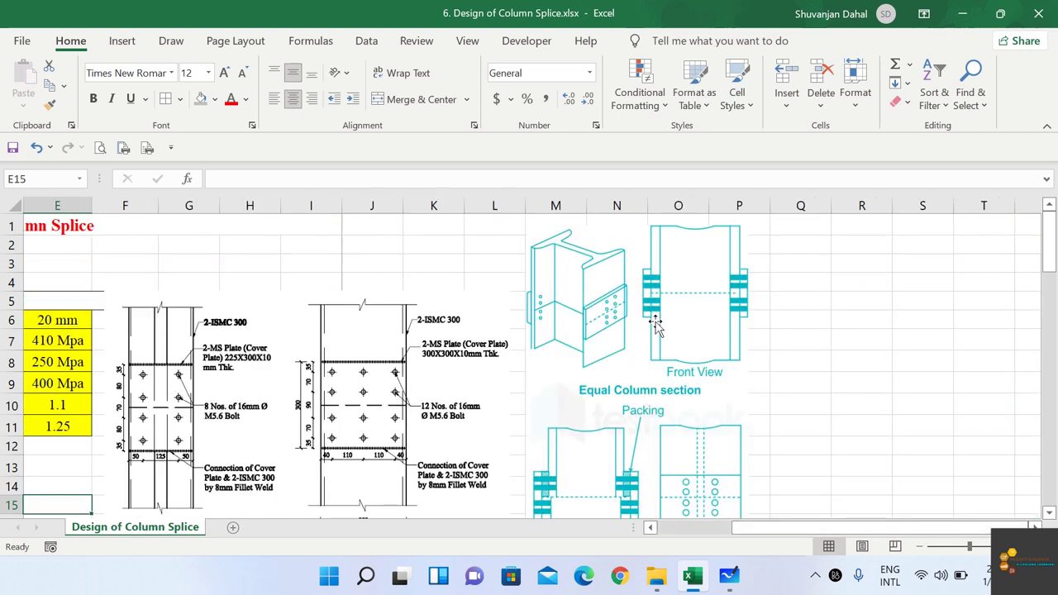
{"action": "left_click", "coordinate": [583, 291]}
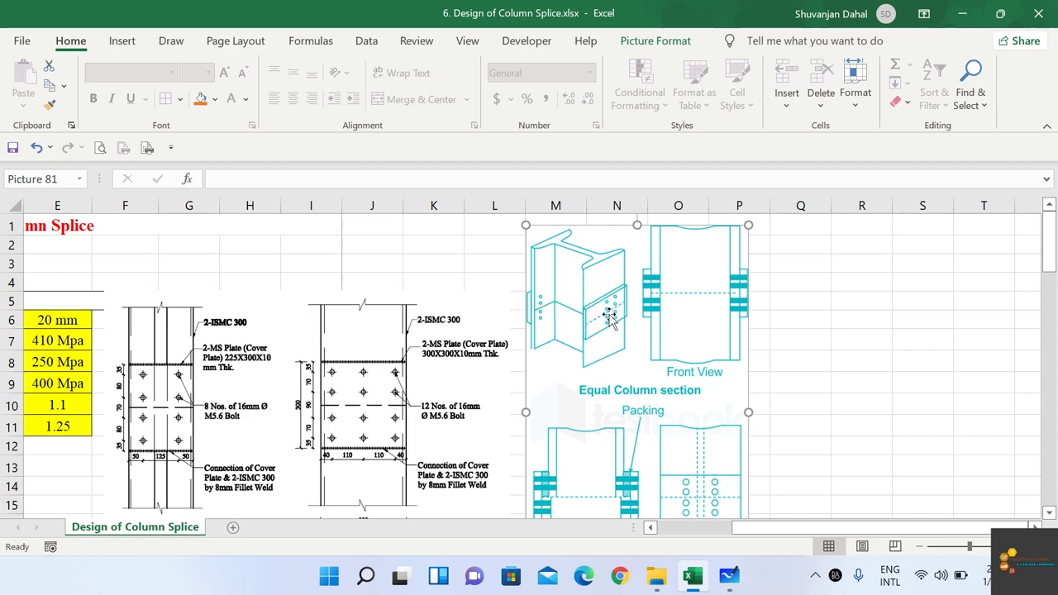
{"action": "scroll", "coordinate": [612, 320], "scroll_direction": "down", "scroll_amount": 3}
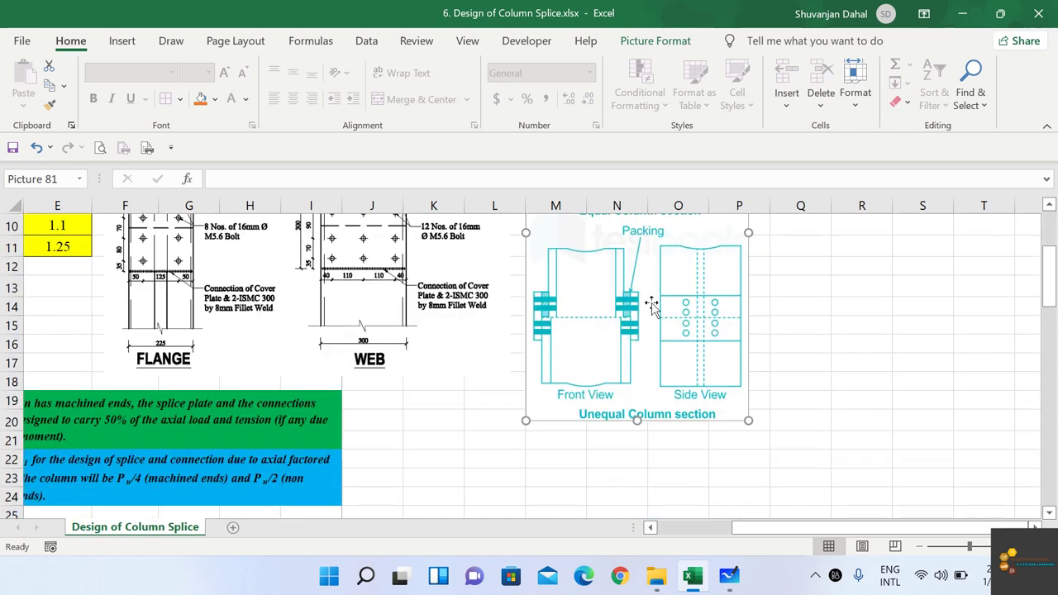
{"action": "scroll", "coordinate": [658, 329], "scroll_direction": "up", "scroll_amount": 1}
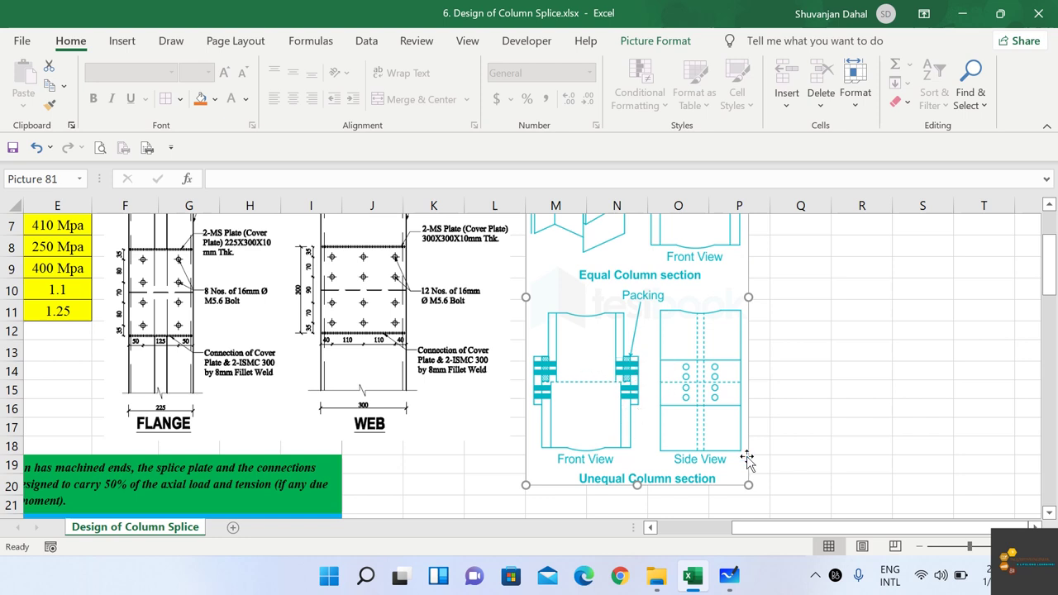
{"action": "left_click_drag", "start_coordinate": [756, 532], "coordinate": [137, 380]}
{"action": "scroll", "coordinate": [137, 380], "scroll_direction": "up", "scroll_amount": 2}
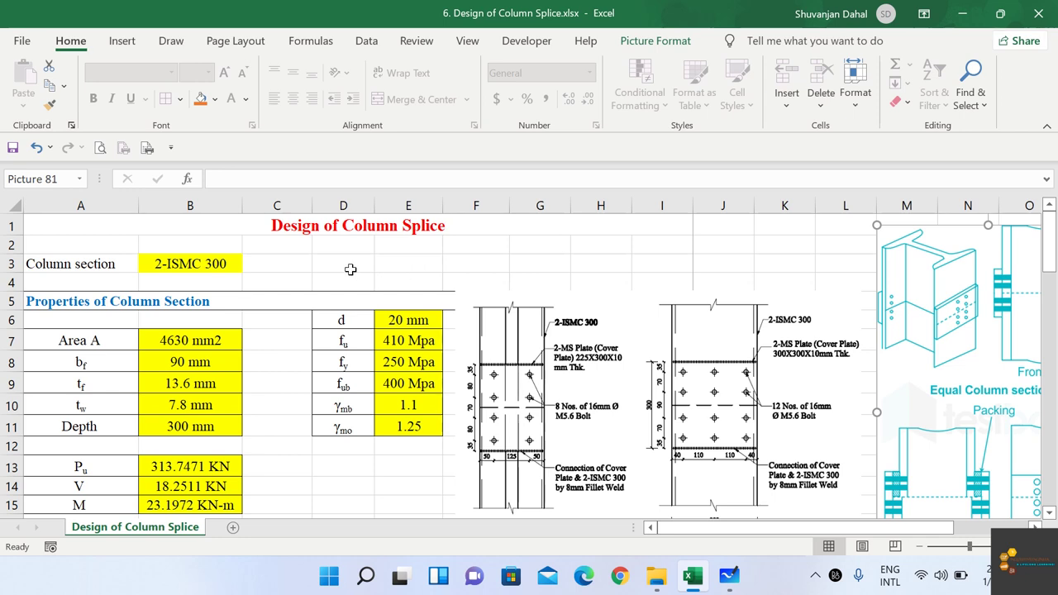
Review the column section, its properties table, and the Pu, V and M design load inputs.
{"action": "left_click", "coordinate": [151, 263]}
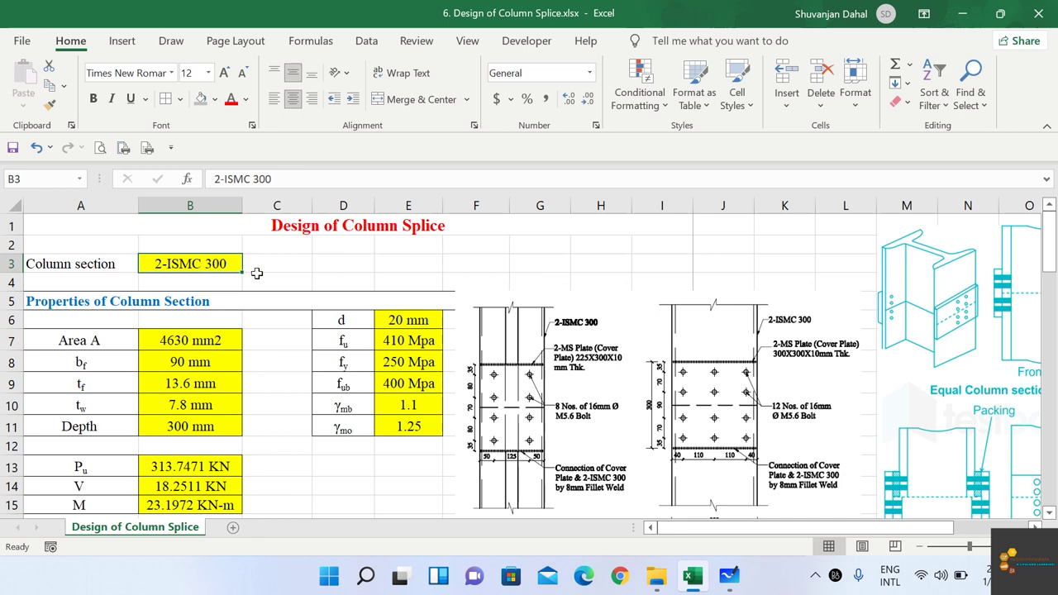
{"action": "left_click_drag", "start_coordinate": [125, 308], "coordinate": [151, 429]}
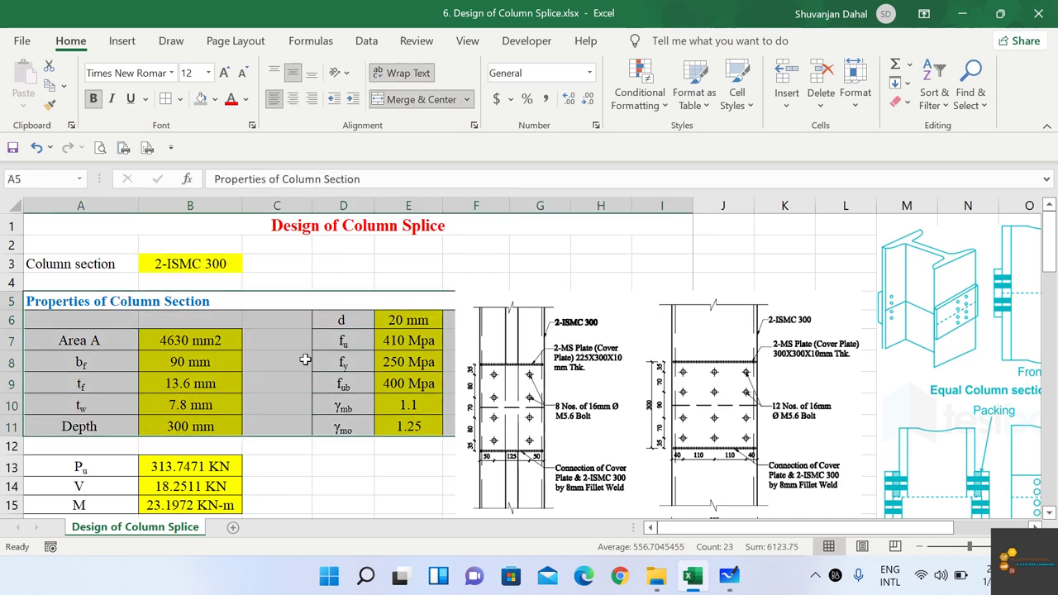
{"action": "scroll", "coordinate": [295, 316], "scroll_direction": "down", "scroll_amount": 2}
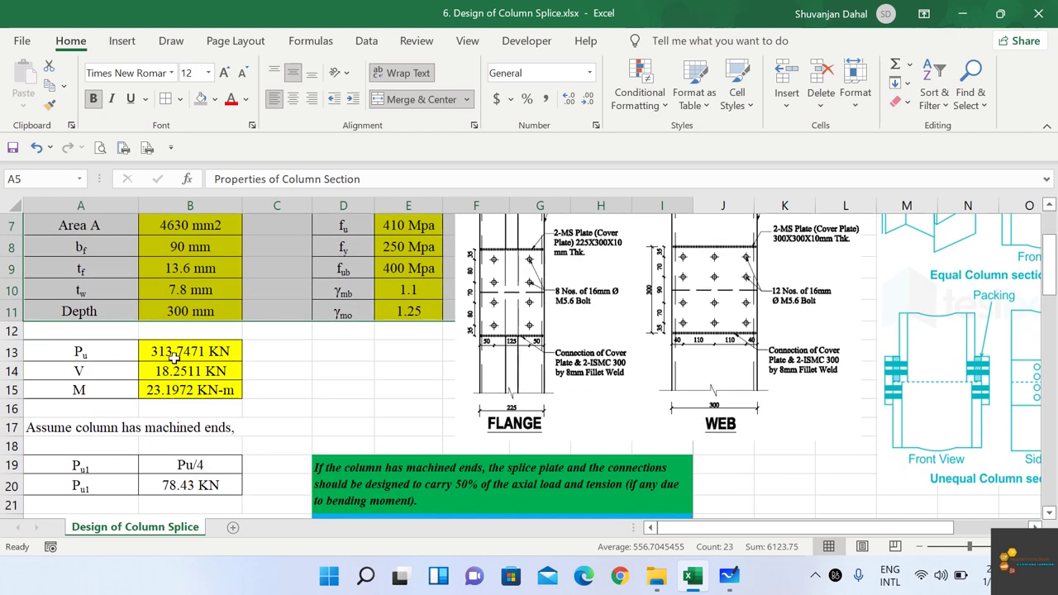
{"action": "left_click_drag", "start_coordinate": [174, 355], "coordinate": [177, 395]}
{"action": "left_click_drag", "start_coordinate": [113, 353], "coordinate": [191, 394]}
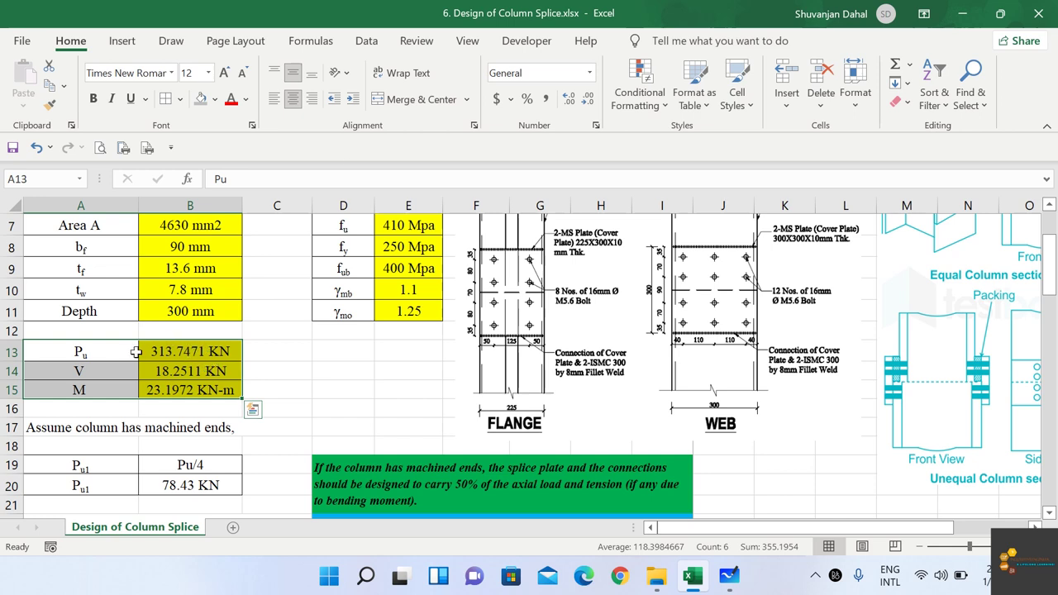
{"action": "left_click_drag", "start_coordinate": [87, 352], "coordinate": [109, 390]}
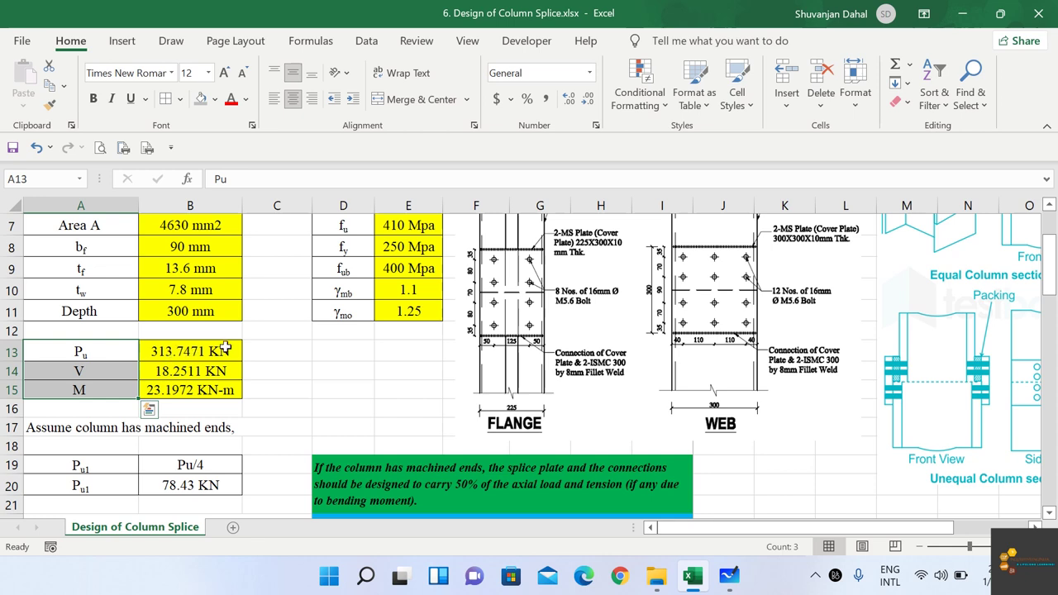
{"action": "left_click", "coordinate": [219, 354]}
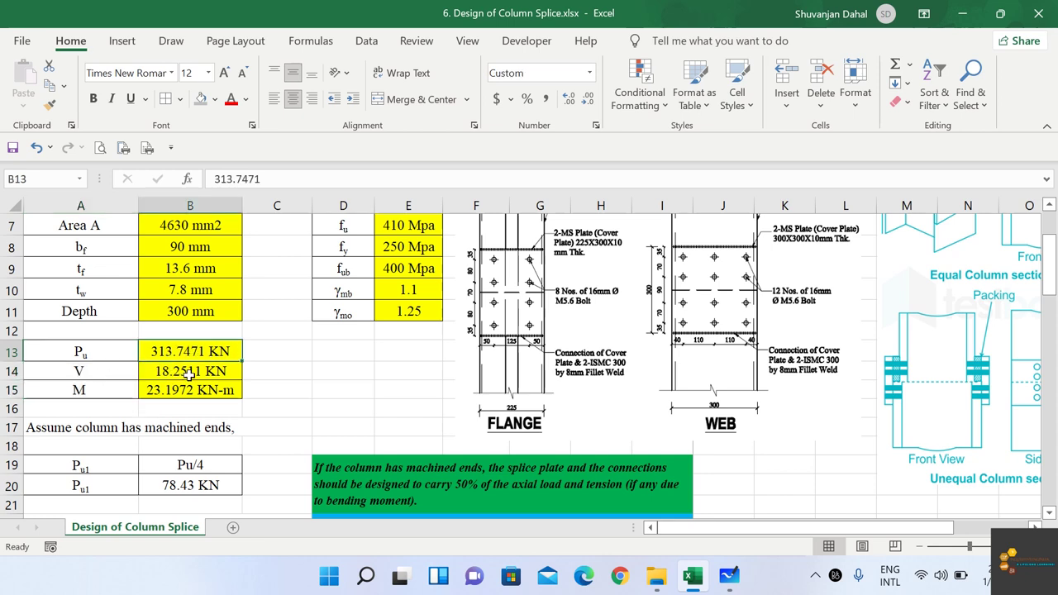
{"action": "left_click", "coordinate": [189, 374]}
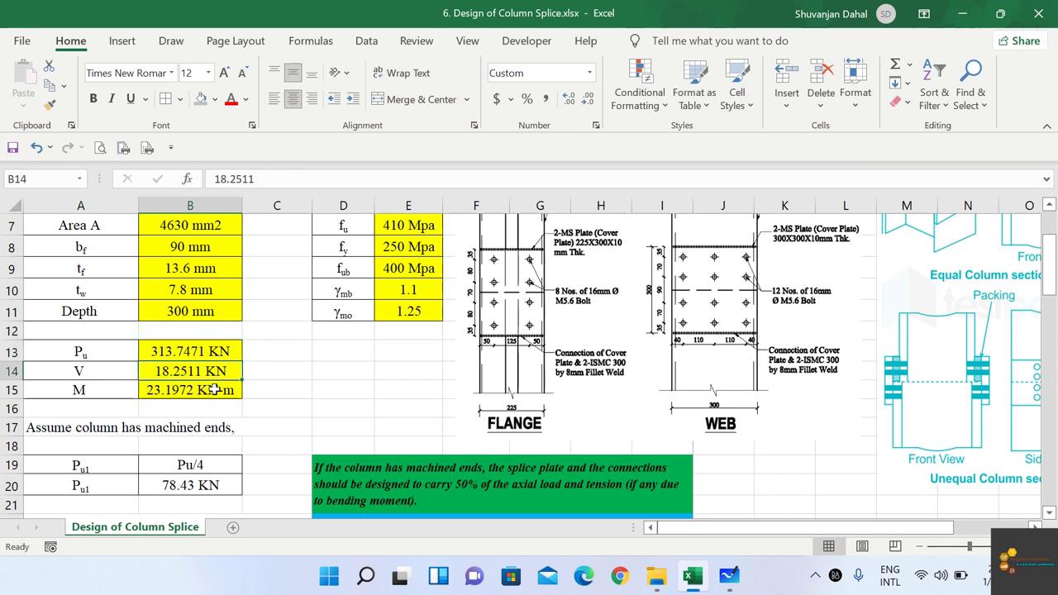
Read the notes on machined column ends and compare them with how the axial splice load Pu1 is derived from Pu.
{"action": "scroll", "coordinate": [214, 387], "scroll_direction": "down", "scroll_amount": 1}
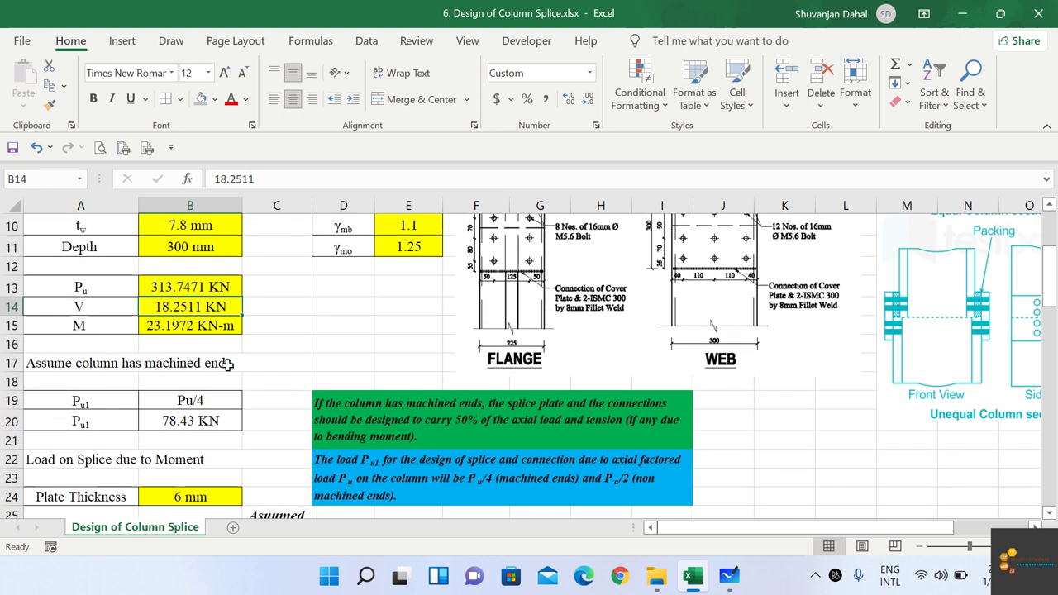
{"action": "left_click", "coordinate": [397, 420]}
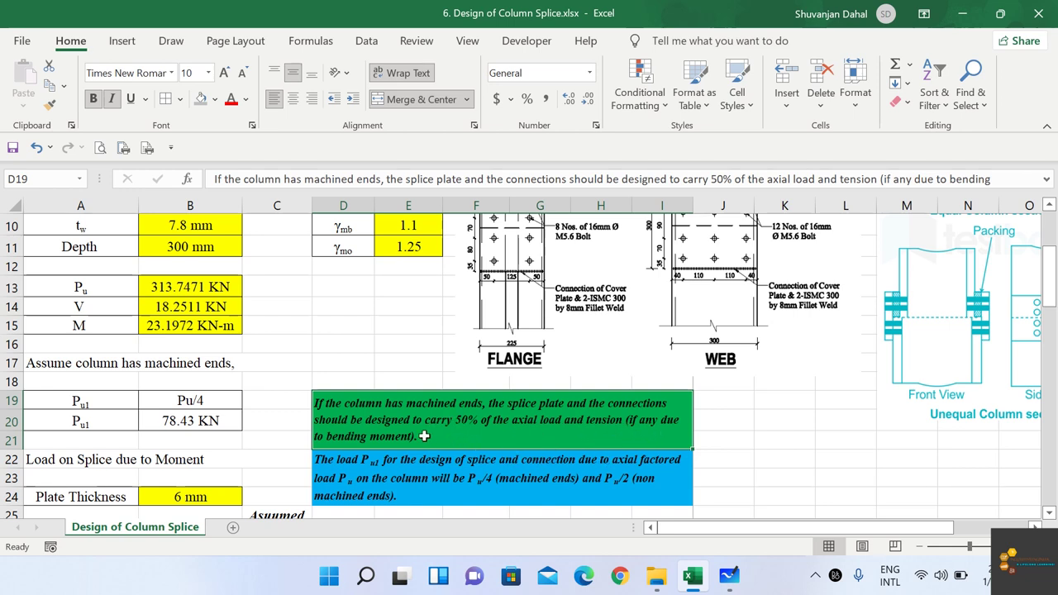
{"action": "left_click", "coordinate": [379, 473]}
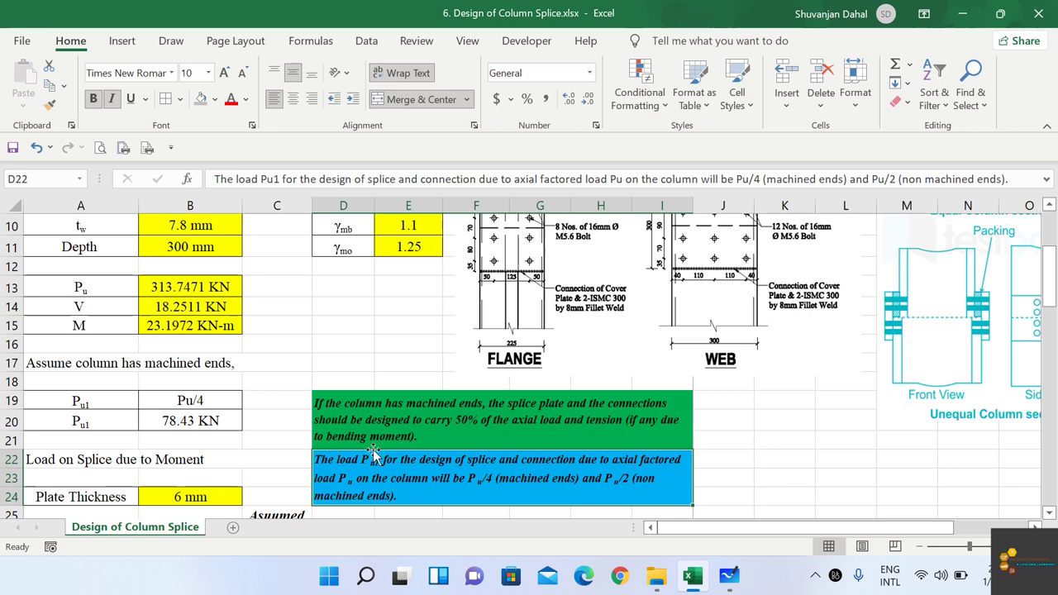
{"action": "left_click", "coordinate": [97, 403]}
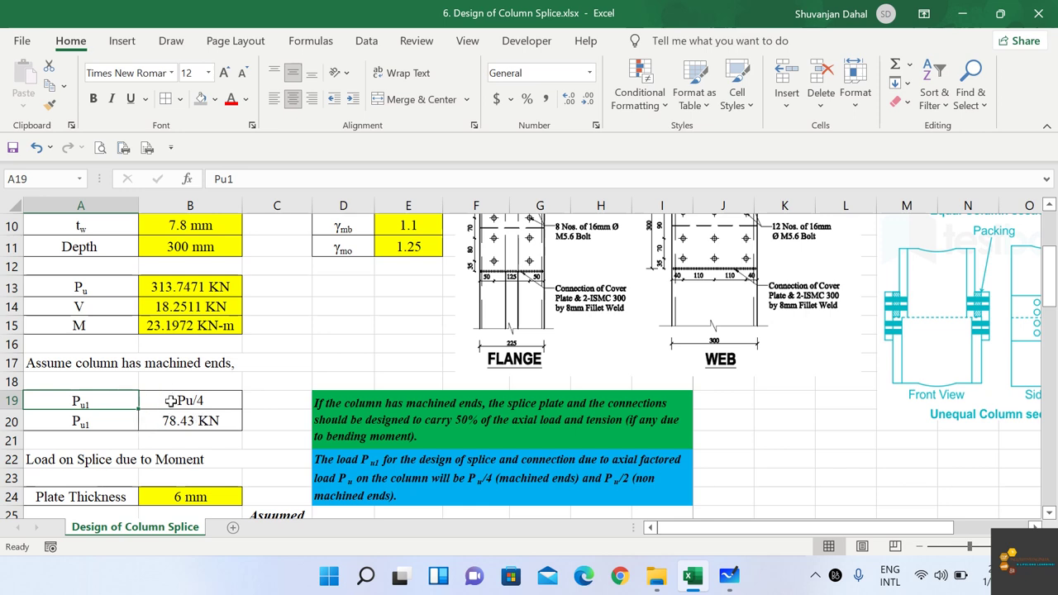
{"action": "scroll", "coordinate": [165, 401], "scroll_direction": "down", "scroll_amount": 1}
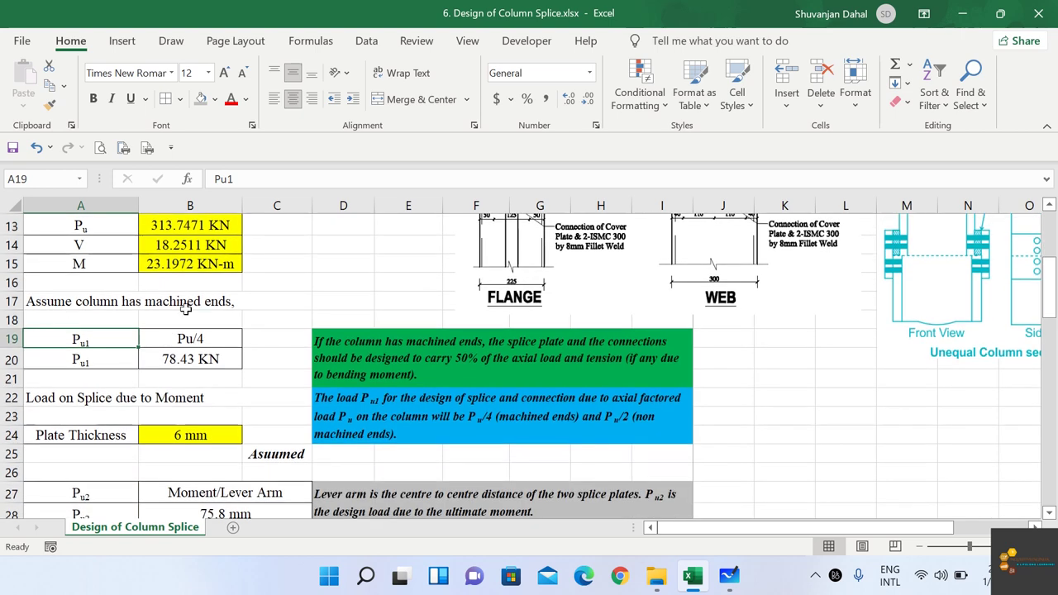
{"action": "scroll", "coordinate": [185, 309], "scroll_direction": "down", "scroll_amount": 1}
{"action": "left_click", "coordinate": [110, 434]}
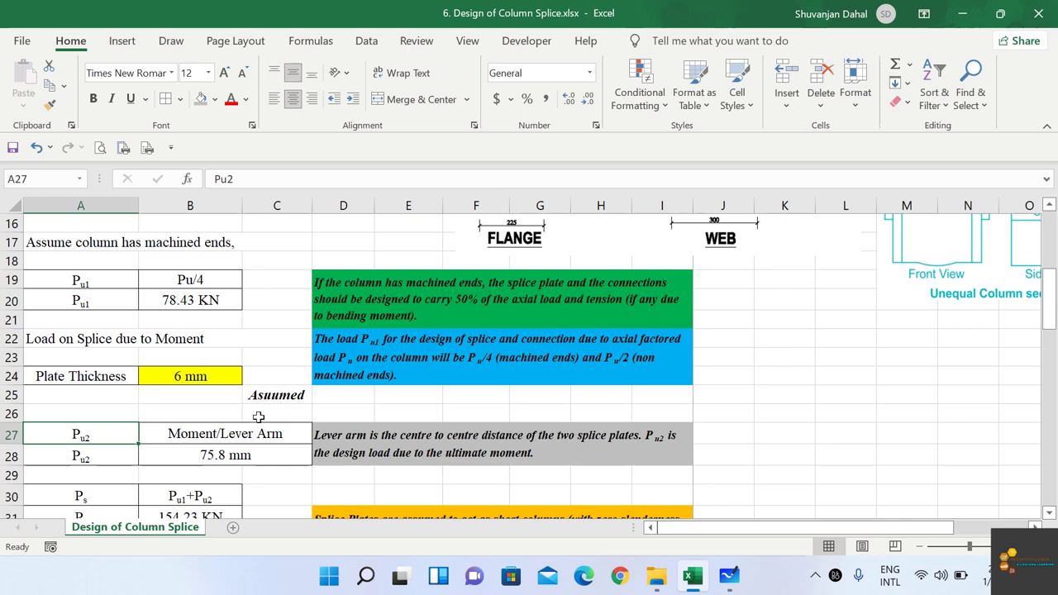
{"action": "scroll", "coordinate": [151, 416], "scroll_direction": "up", "scroll_amount": 2}
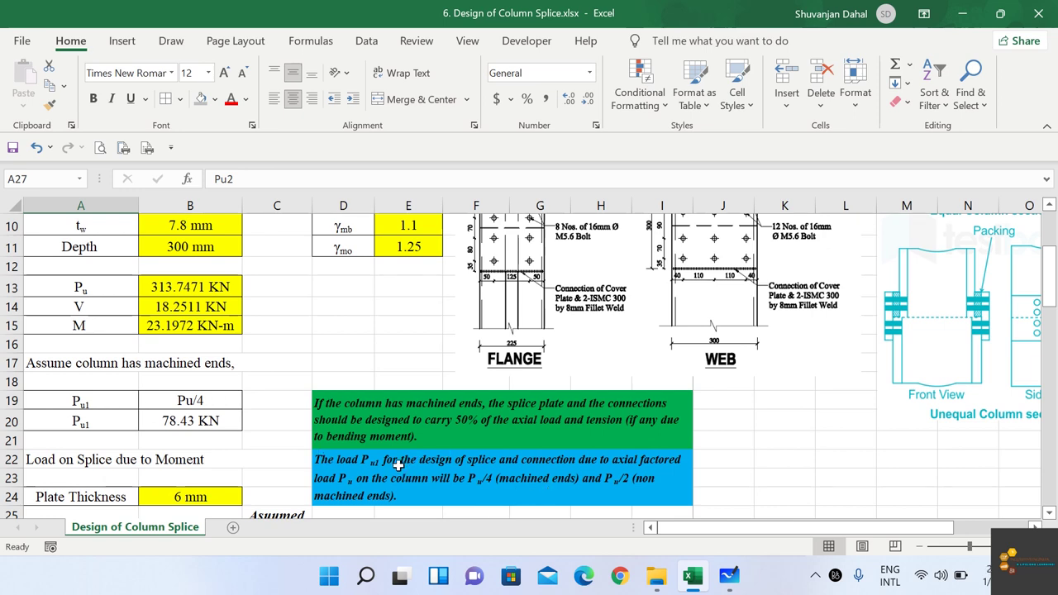
{"action": "left_click", "coordinate": [431, 469]}
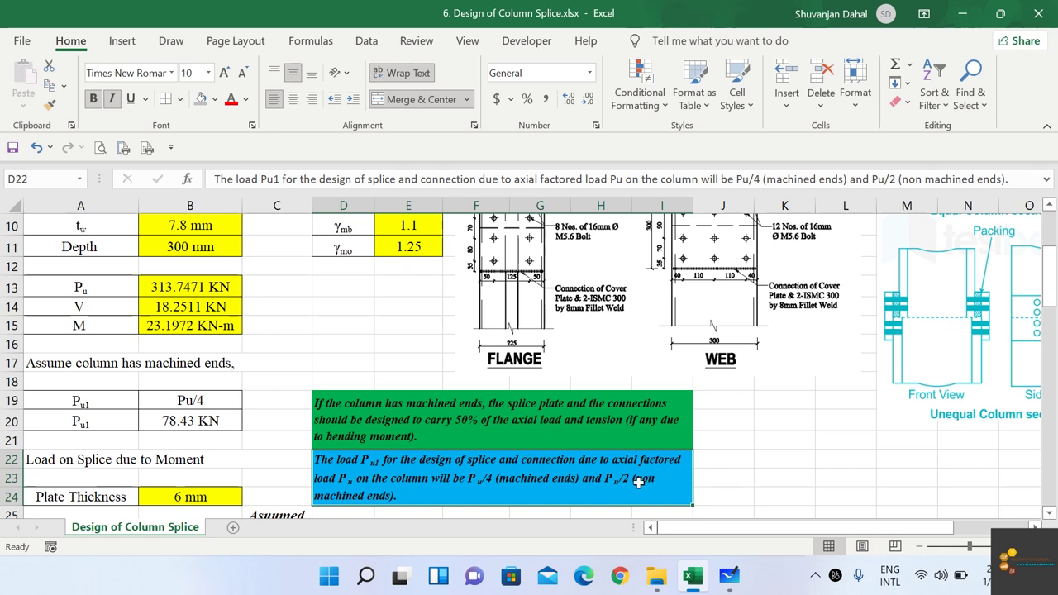
{"action": "left_click", "coordinate": [104, 287]}
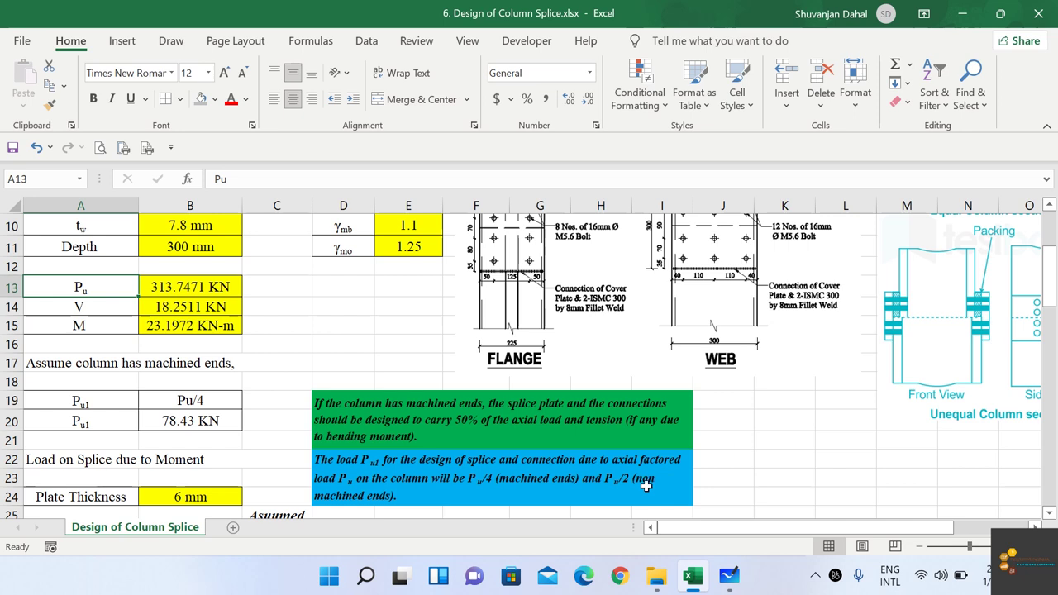
{"action": "left_click", "coordinate": [175, 363]}
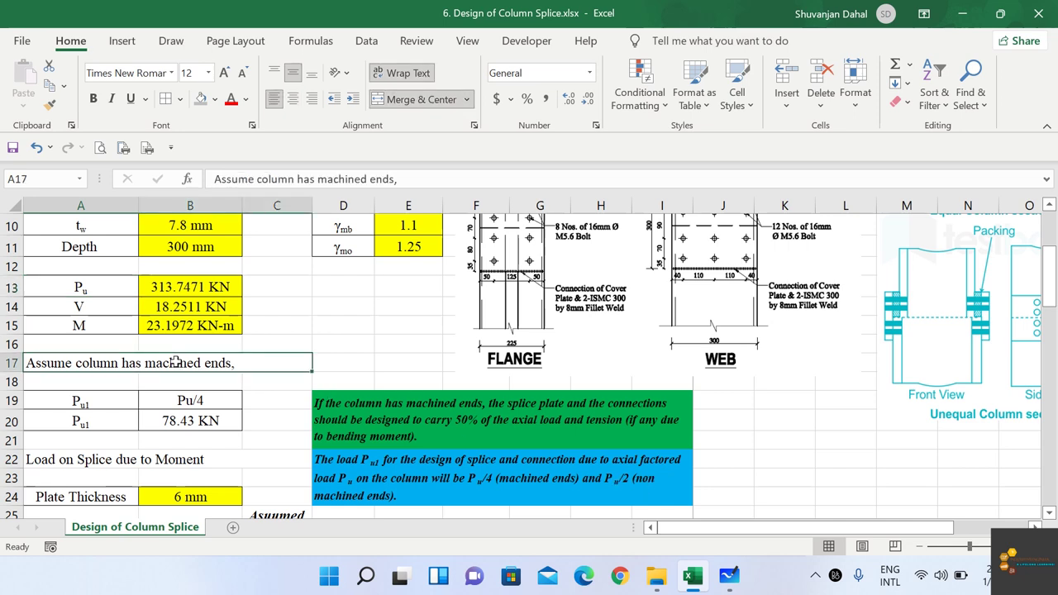
{"action": "left_click", "coordinate": [165, 292]}
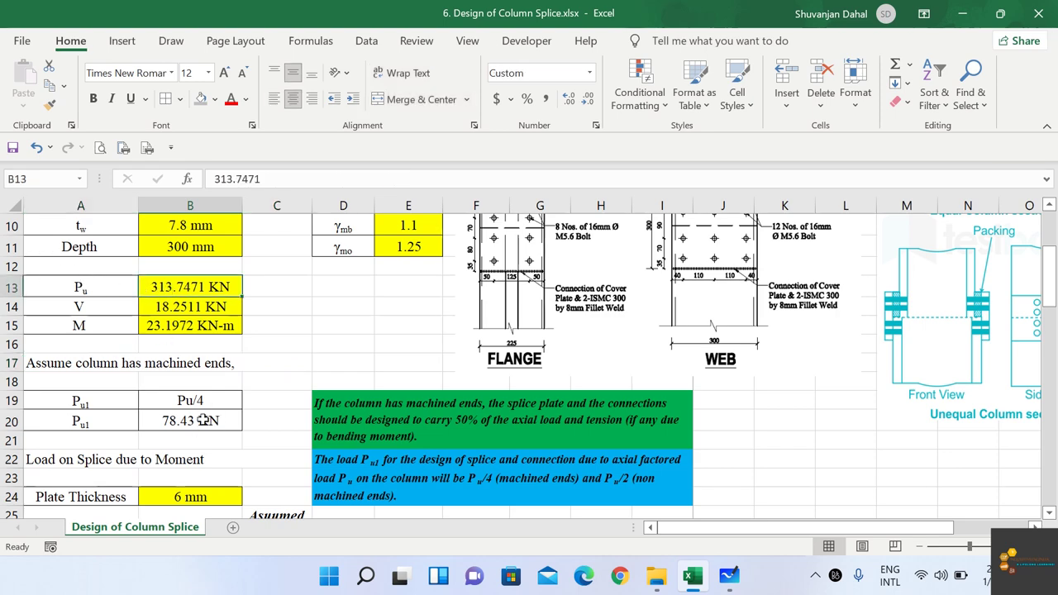
Examine the assumed plate thickness, the Pu2 moment/lever arm relation, and the note defining the lever arm.
{"action": "scroll", "coordinate": [202, 420], "scroll_direction": "down", "scroll_amount": 1}
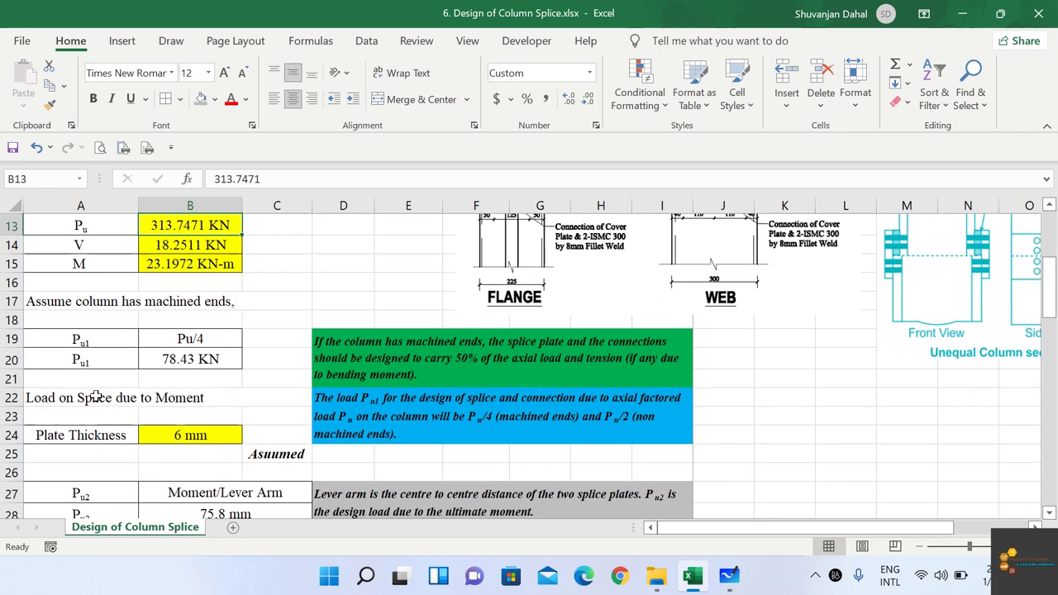
{"action": "left_click", "coordinate": [186, 438]}
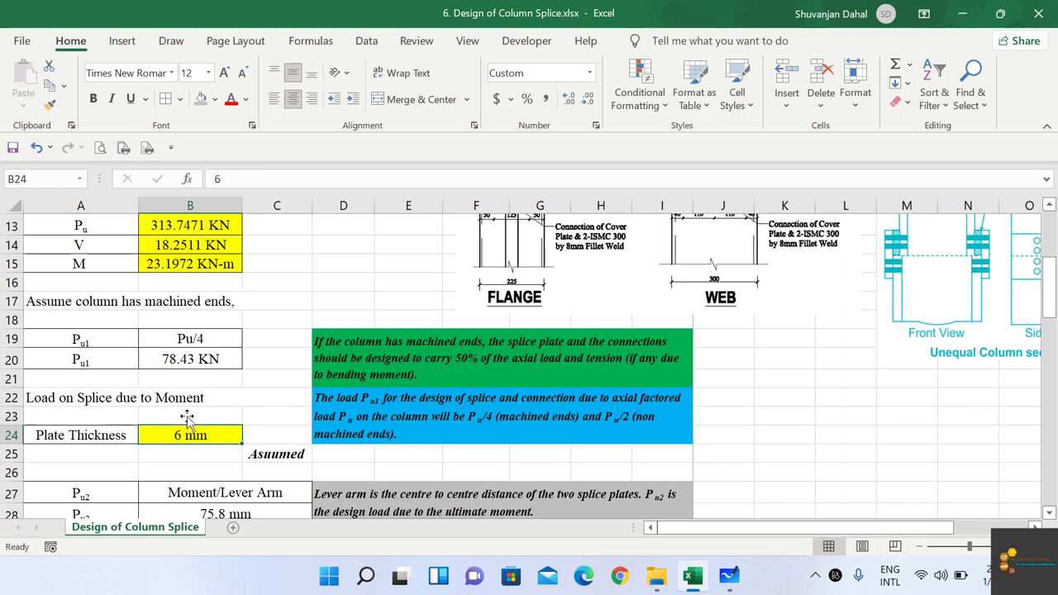
{"action": "scroll", "coordinate": [187, 417], "scroll_direction": "down", "scroll_amount": 1}
{"action": "left_click", "coordinate": [94, 437]}
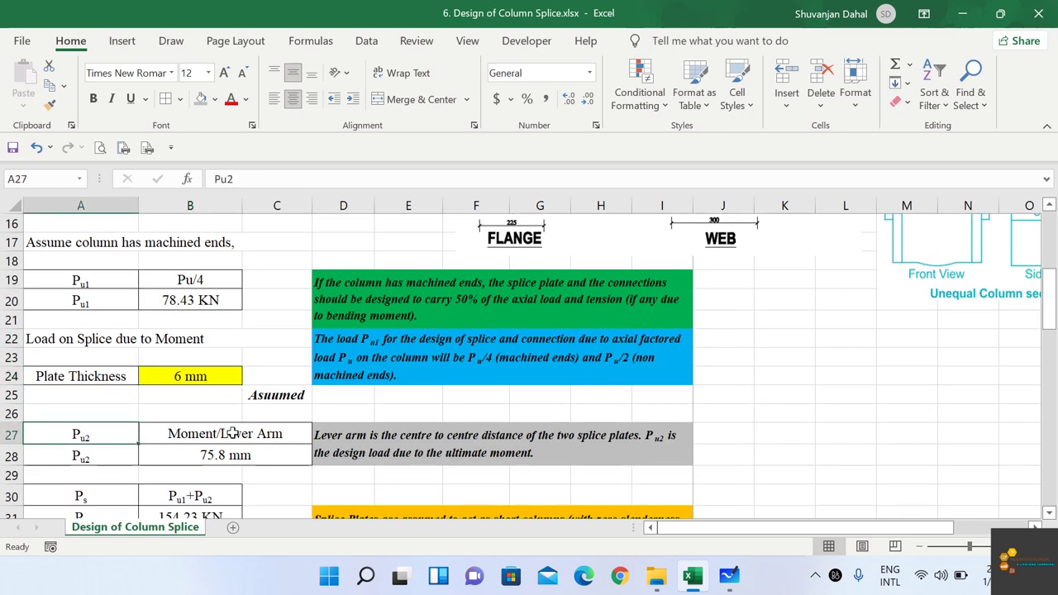
{"action": "left_click", "coordinate": [263, 436]}
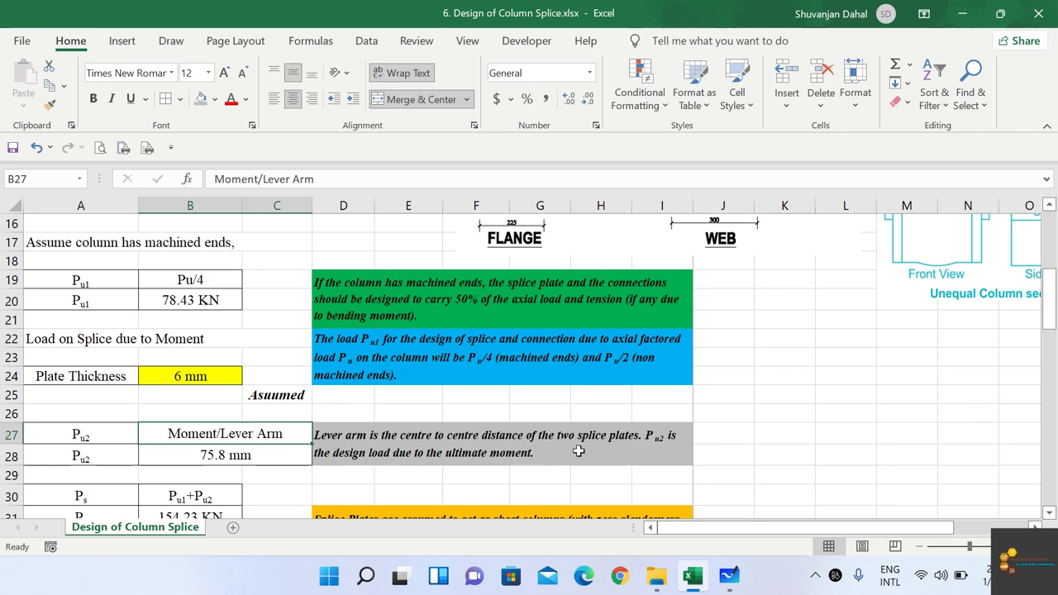
{"action": "left_click", "coordinate": [100, 431]}
{"action": "left_click", "coordinate": [436, 438]}
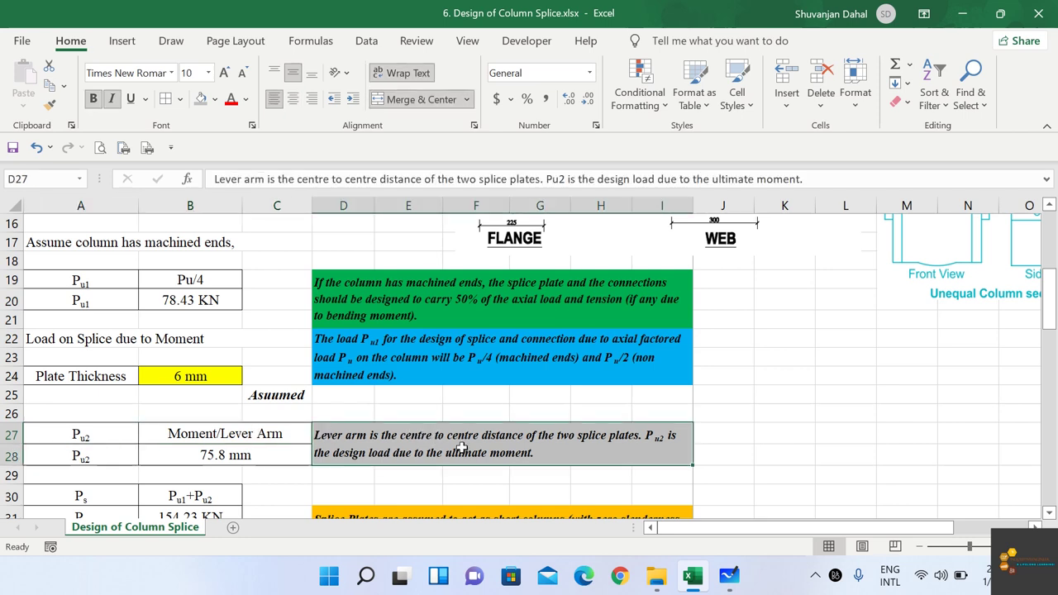
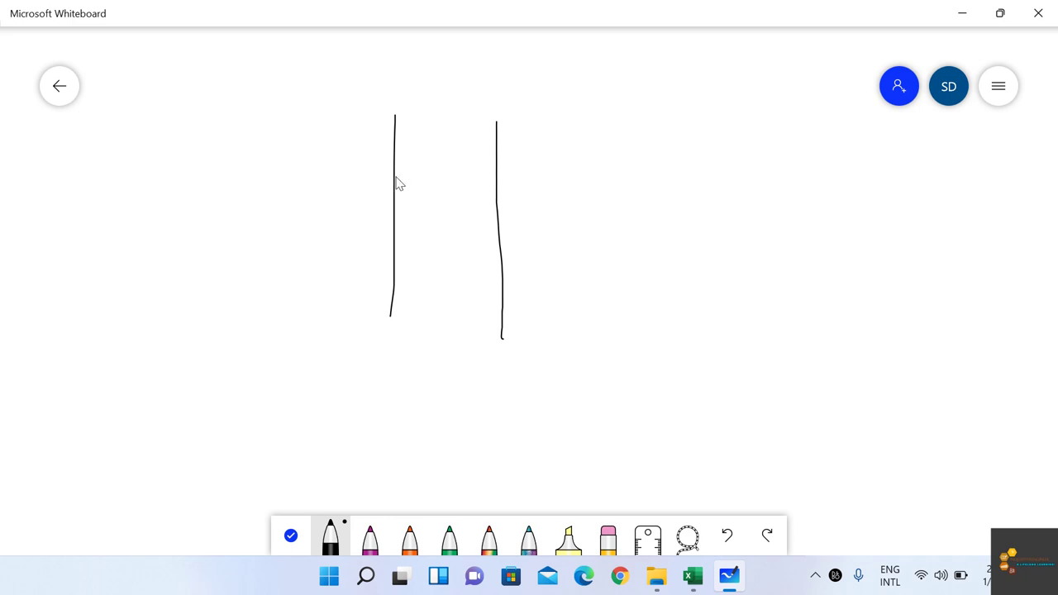
In Microsoft Whiteboard, draw a horizontal dimension line with end ticks beneath the two sketched vertical lines.
{"action": "left_click_drag", "start_coordinate": [383, 367], "coordinate": [489, 373]}
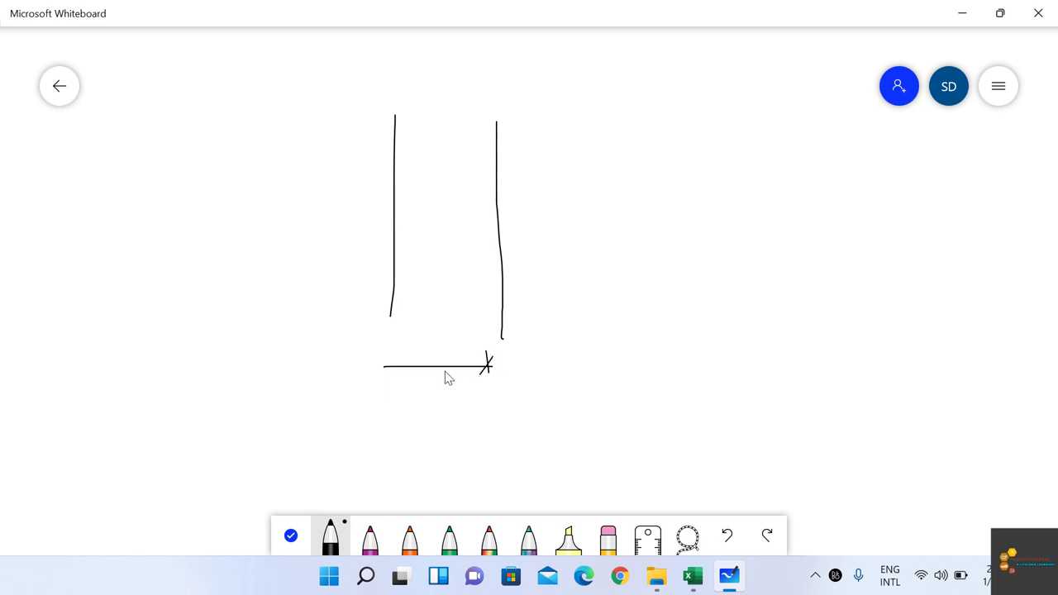
{"action": "left_click_drag", "start_coordinate": [383, 353], "coordinate": [380, 372]}
Sketch a second figure of four vertical lines with a ticked dimension line beneath, and circle the first figure's dimension line.
{"action": "left_click_drag", "start_coordinate": [612, 122], "coordinate": [629, 314]}
{"action": "left_click_drag", "start_coordinate": [649, 122], "coordinate": [656, 327]}
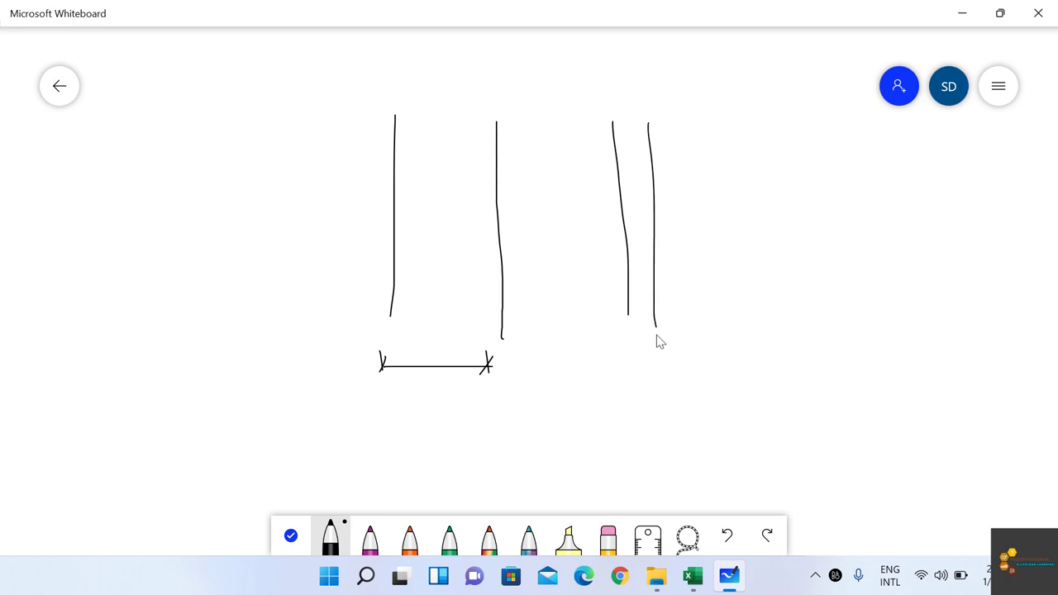
{"action": "left_click_drag", "start_coordinate": [658, 132], "coordinate": [667, 328]}
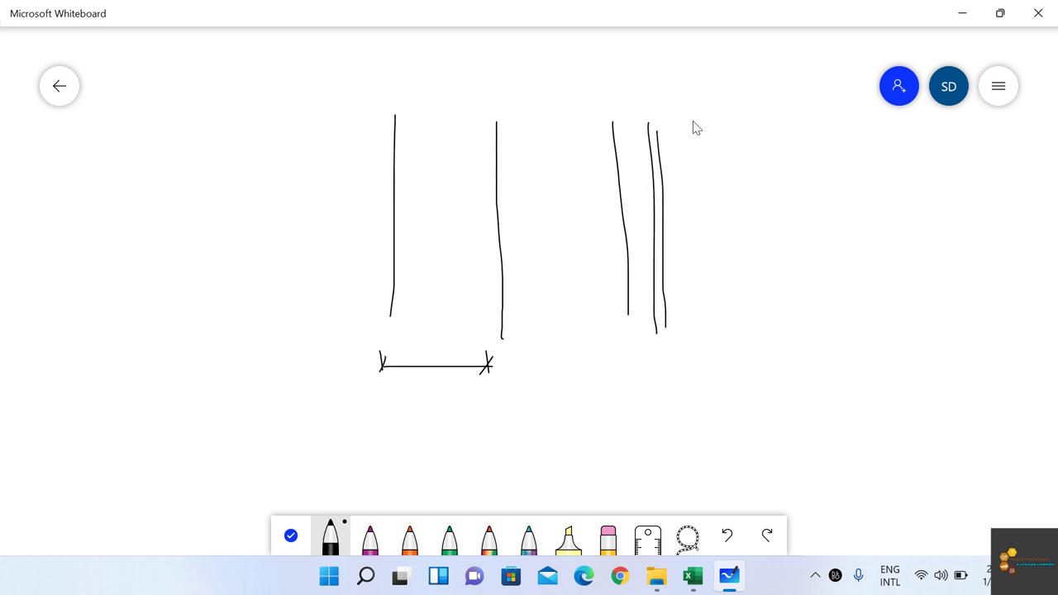
{"action": "left_click_drag", "start_coordinate": [686, 121], "coordinate": [713, 296]}
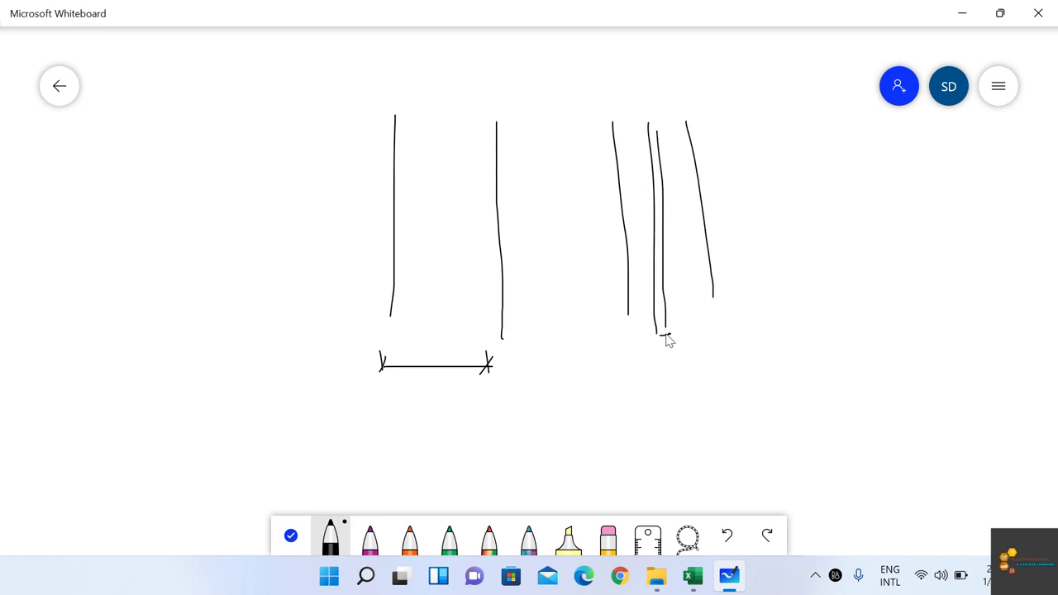
{"action": "mouse_move", "coordinate": [670, 333]}
{"action": "left_mouse_down"}
{"action": "mouse_move", "coordinate": [659, 335]}
{"action": "mouse_move", "coordinate": [731, 340]}
{"action": "mouse_move", "coordinate": [713, 338]}
{"action": "left_mouse_up"}
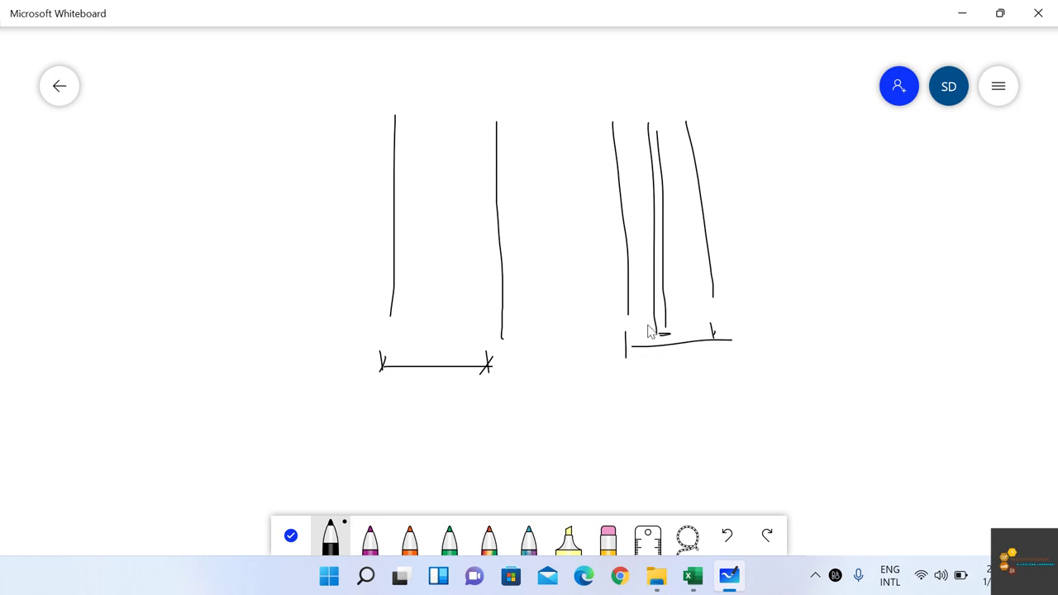
{"action": "left_click_drag", "start_coordinate": [642, 331], "coordinate": [614, 357]}
{"action": "mouse_move", "coordinate": [502, 341]}
{"action": "left_mouse_down"}
{"action": "mouse_move", "coordinate": [354, 348]}
{"action": "mouse_move", "coordinate": [515, 358]}
{"action": "mouse_move", "coordinate": [507, 342]}
{"action": "left_mouse_up"}
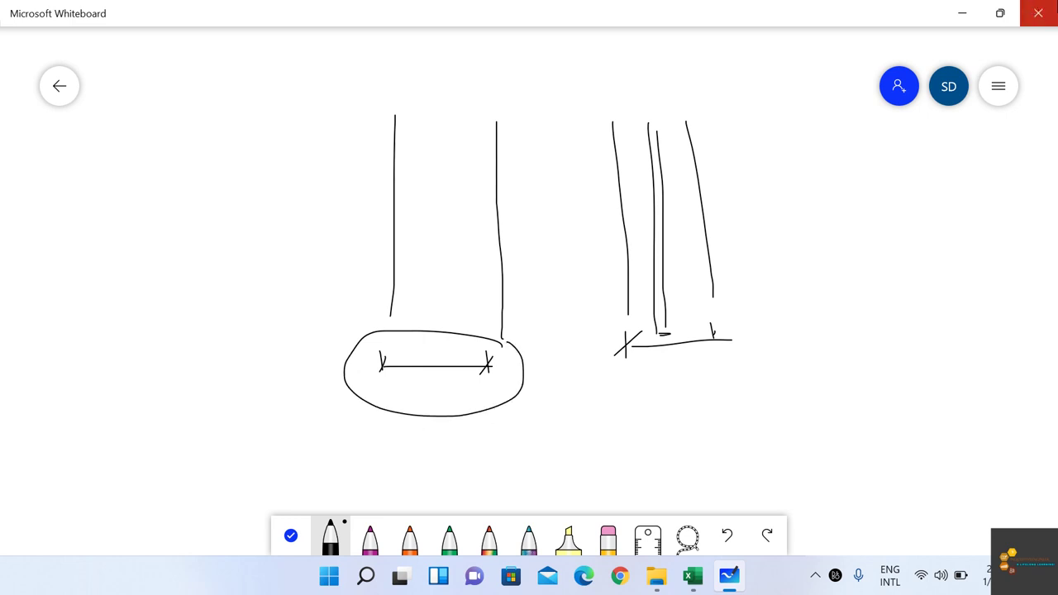
Switch to the Excel workbook and examine how the Pu2 formula in B28 builds the lever arm from column depth and plate thickness.
{"action": "left_click", "coordinate": [963, 8]}
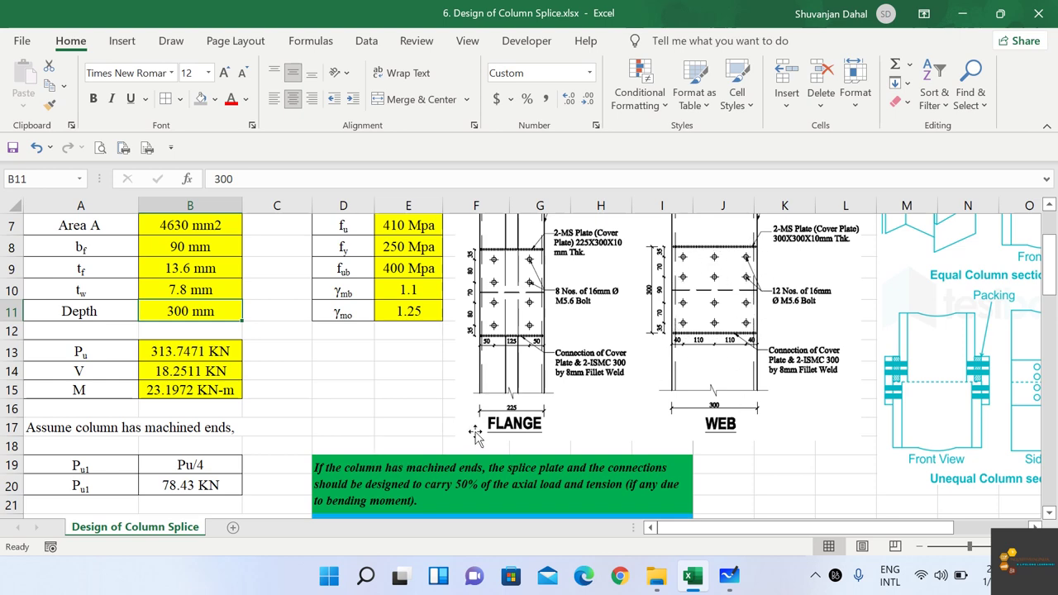
{"action": "scroll", "coordinate": [334, 351], "scroll_direction": "down", "scroll_amount": 3}
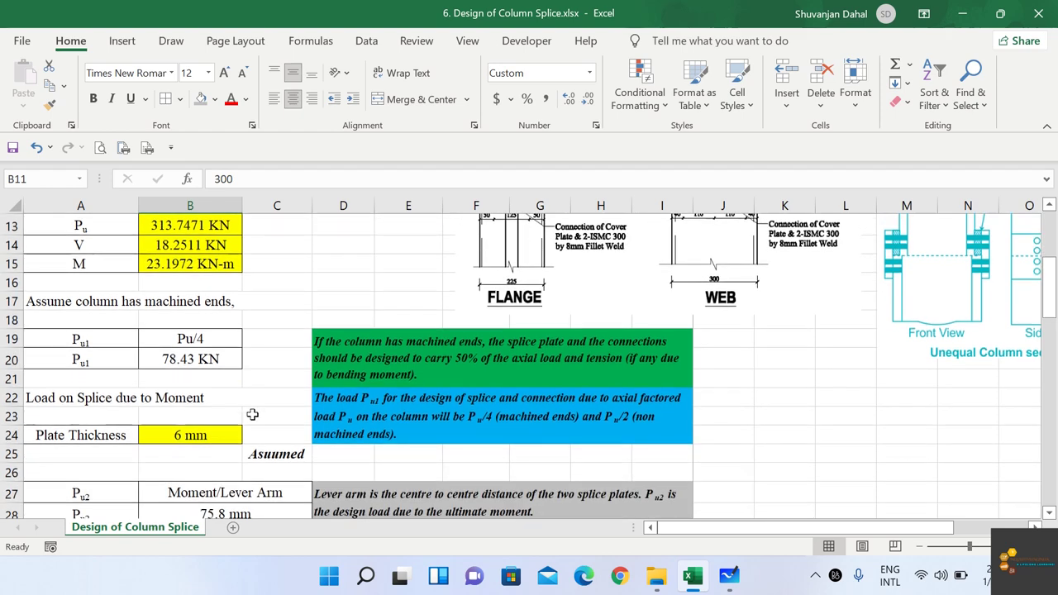
{"action": "left_click", "coordinate": [236, 438]}
{"action": "scroll", "coordinate": [235, 439], "scroll_direction": "up", "scroll_amount": 2}
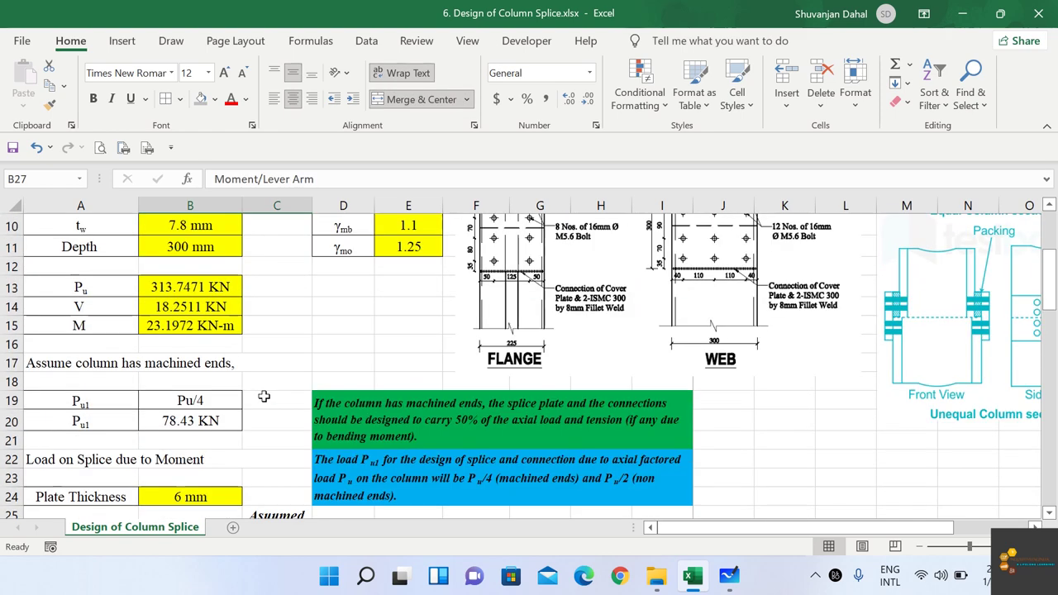
{"action": "left_click", "coordinate": [110, 251]}
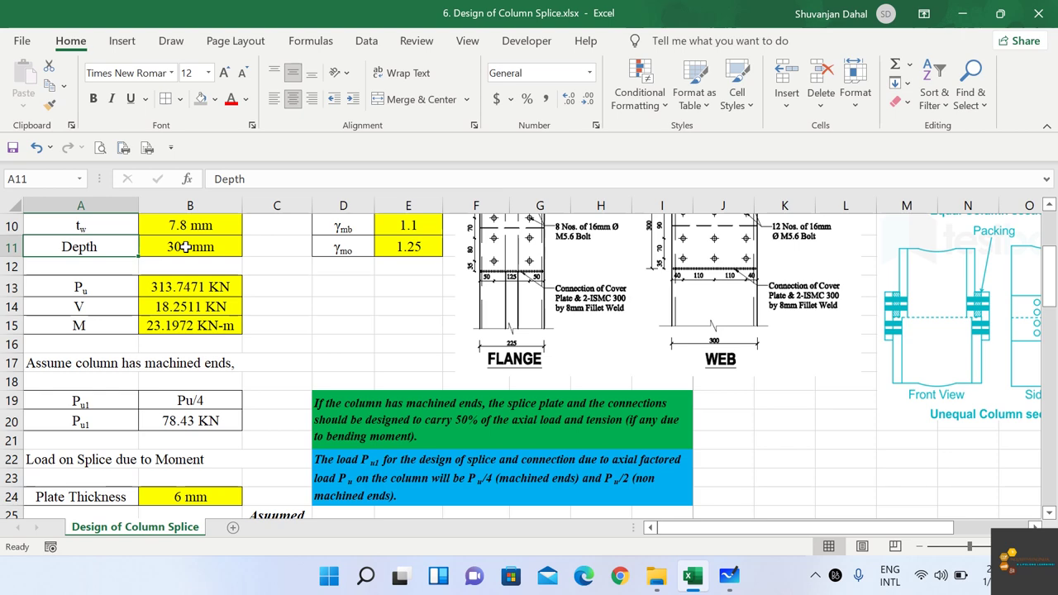
{"action": "scroll", "coordinate": [141, 435], "scroll_direction": "down", "scroll_amount": 1}
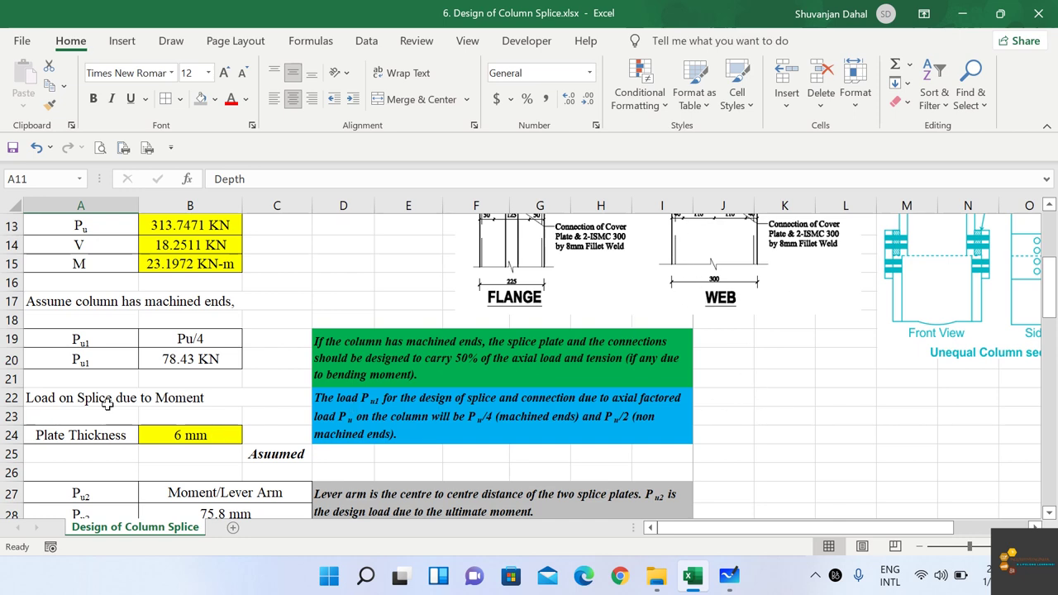
{"action": "scroll", "coordinate": [166, 271], "scroll_direction": "up", "scroll_amount": 1}
{"action": "scroll", "coordinate": [164, 281], "scroll_direction": "up", "scroll_amount": 1}
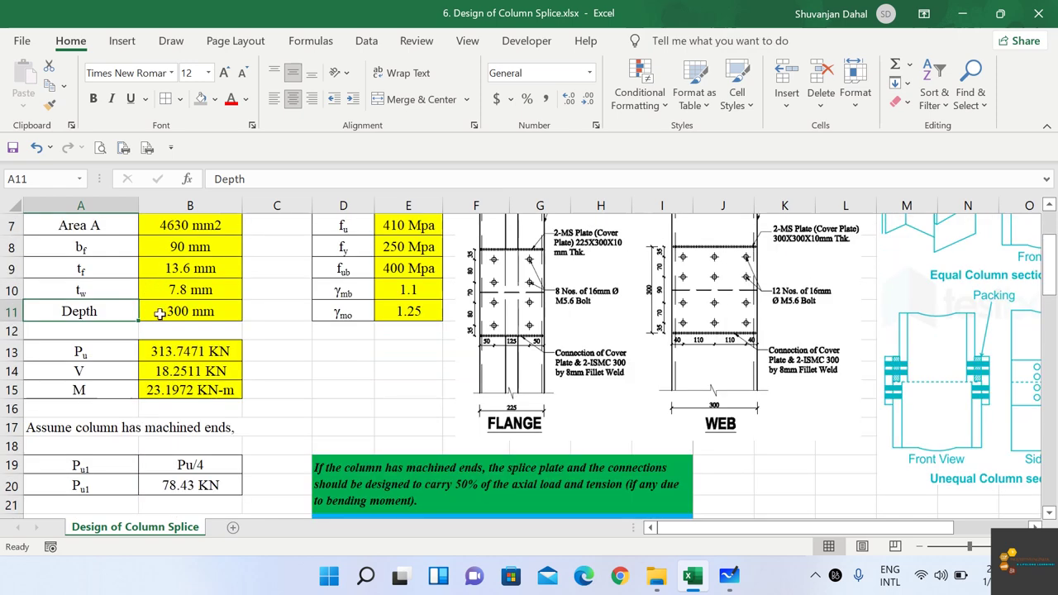
{"action": "scroll", "coordinate": [170, 318], "scroll_direction": "down", "scroll_amount": 3}
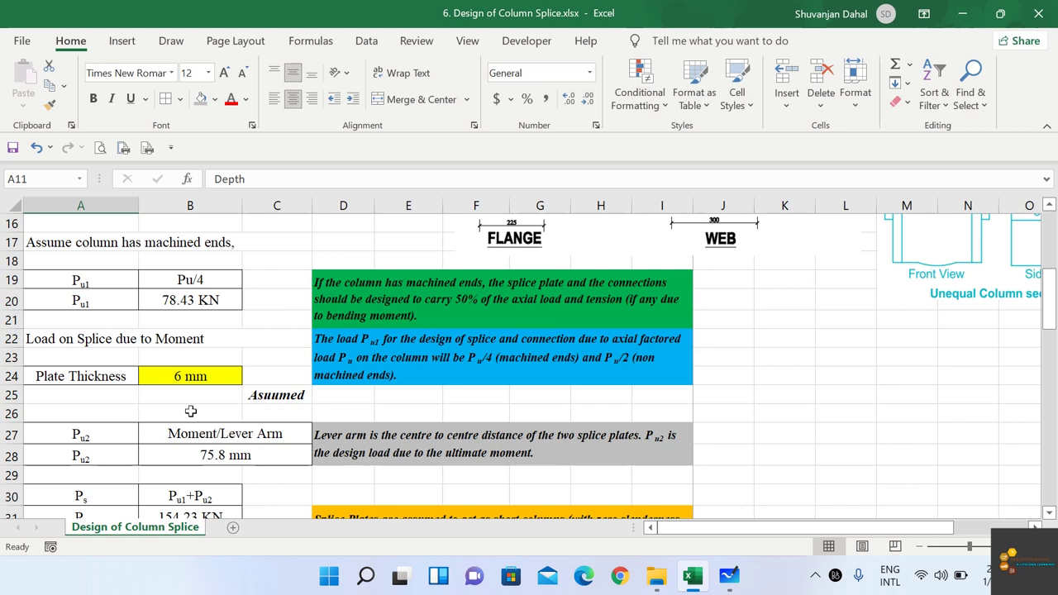
{"action": "left_click", "coordinate": [234, 457]}
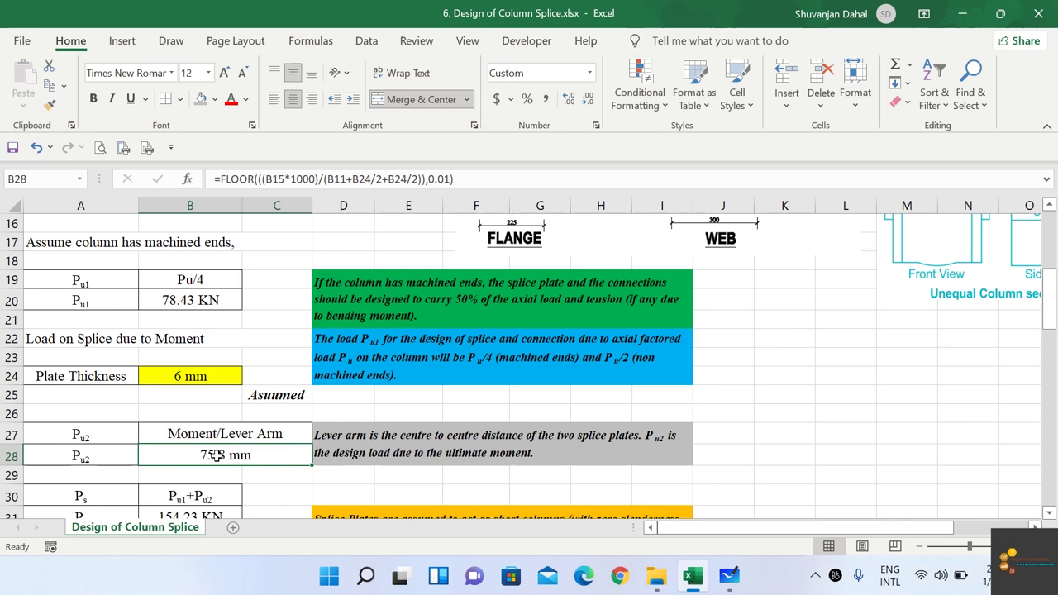
Examine the Ps formula in B31, the plate sectional area relation Ps/fy, and the note on splice plates acting as short columns.
{"action": "scroll", "coordinate": [213, 455], "scroll_direction": "down", "scroll_amount": 1}
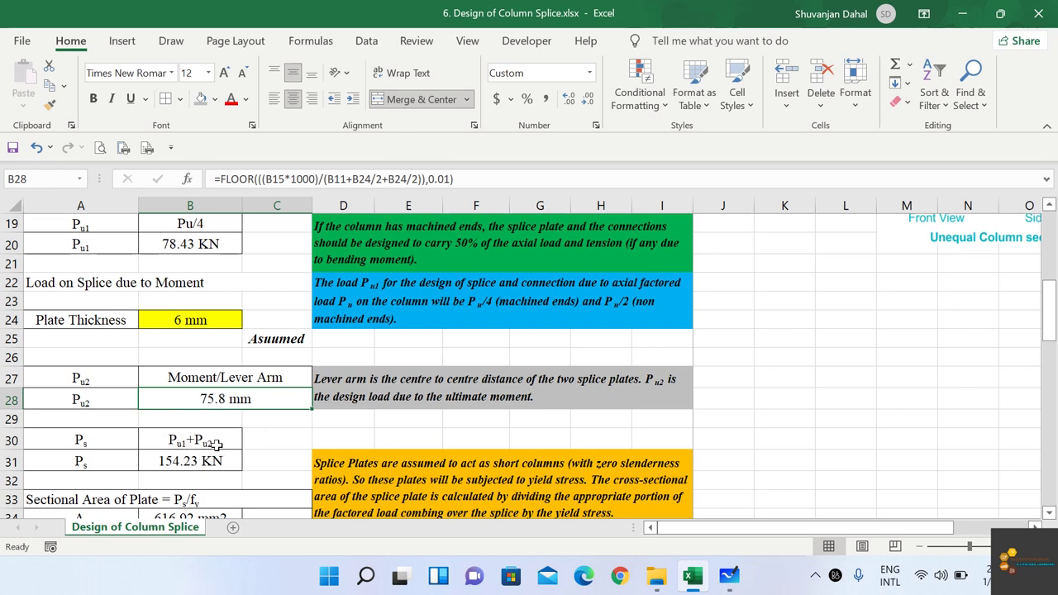
{"action": "left_click", "coordinate": [194, 464]}
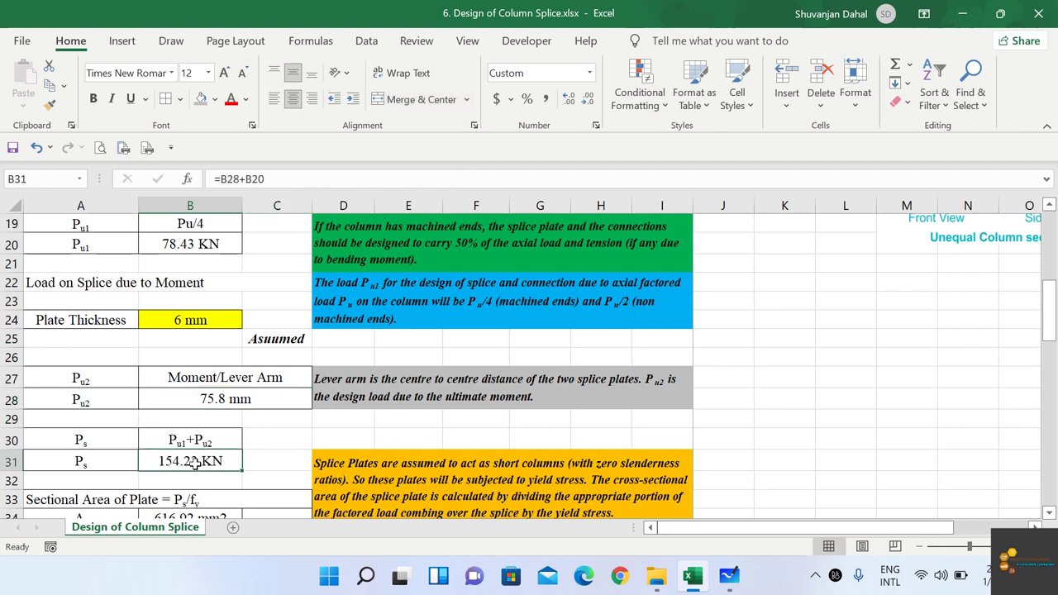
{"action": "scroll", "coordinate": [248, 413], "scroll_direction": "down", "scroll_amount": 2}
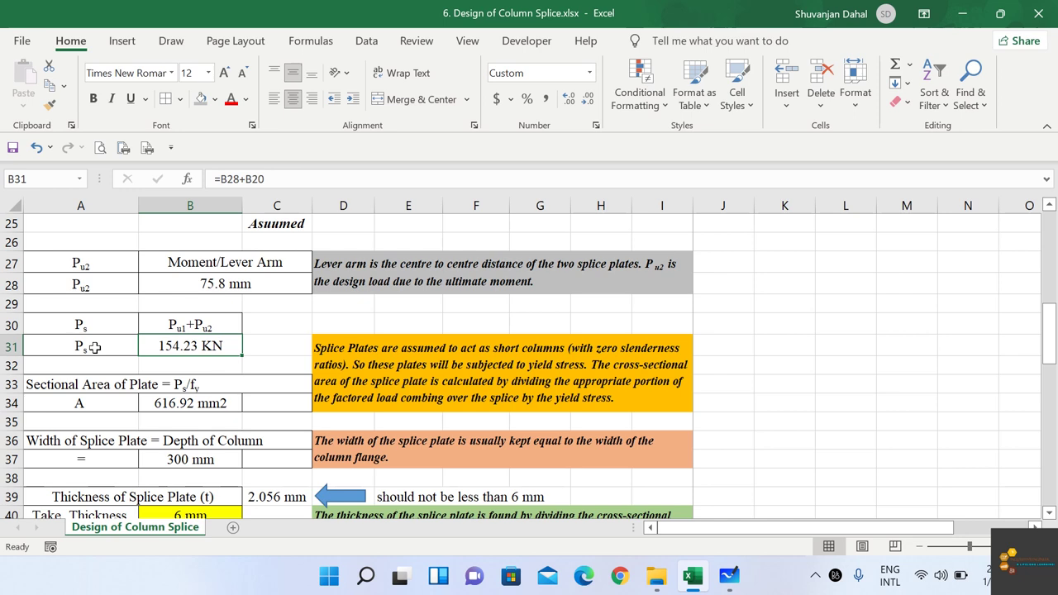
{"action": "left_click", "coordinate": [456, 387]}
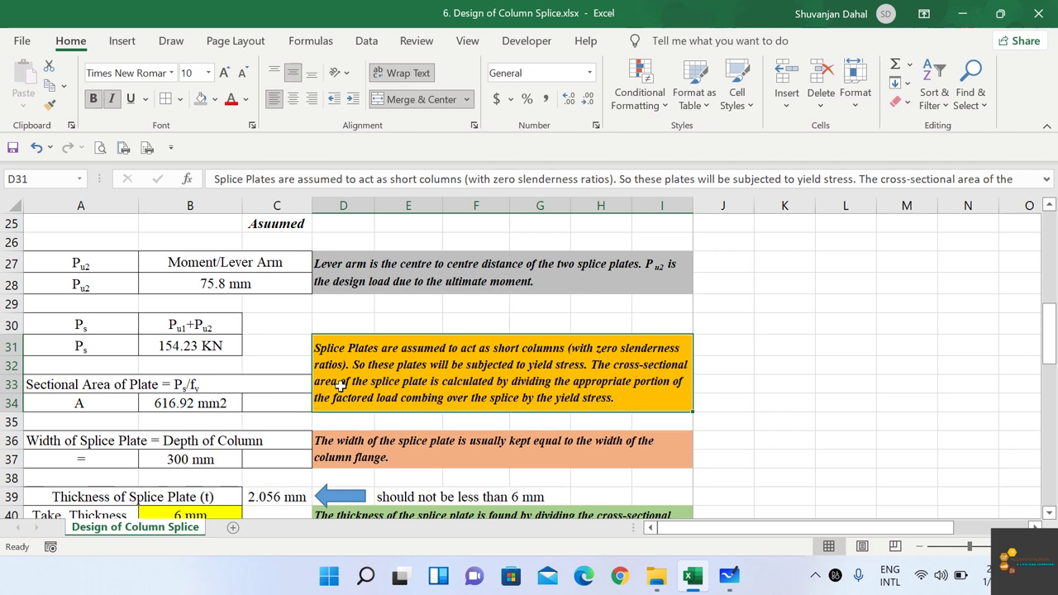
{"action": "left_click", "coordinate": [120, 404]}
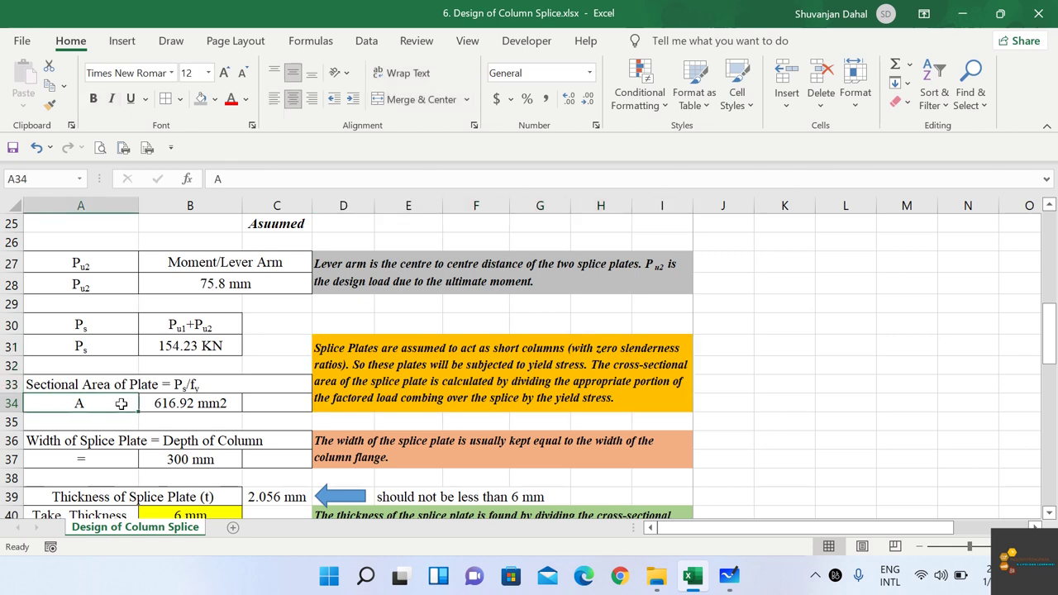
{"action": "left_click", "coordinate": [182, 349]}
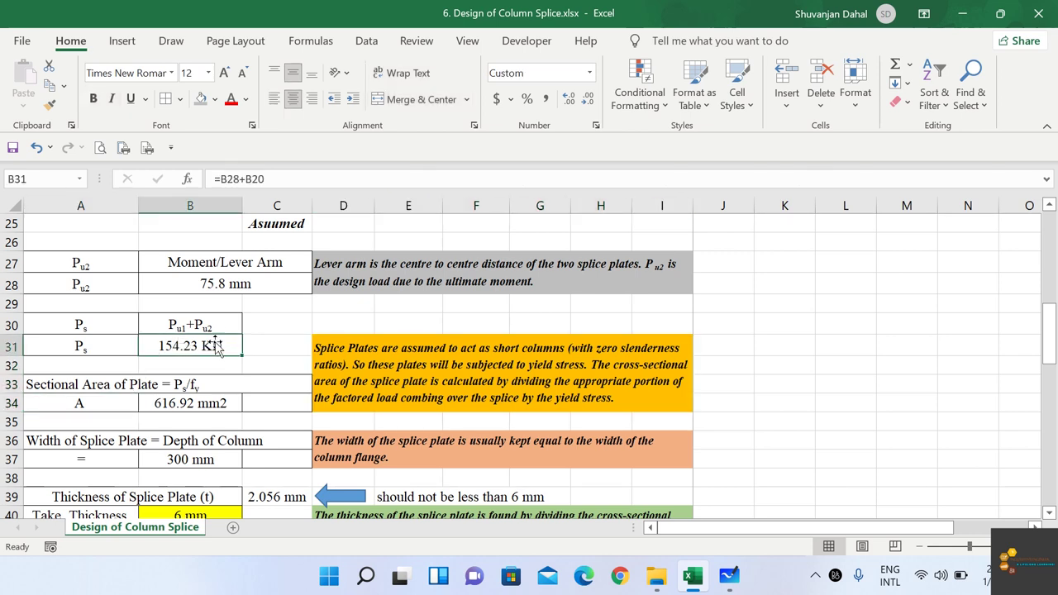
{"action": "left_click", "coordinate": [203, 385]}
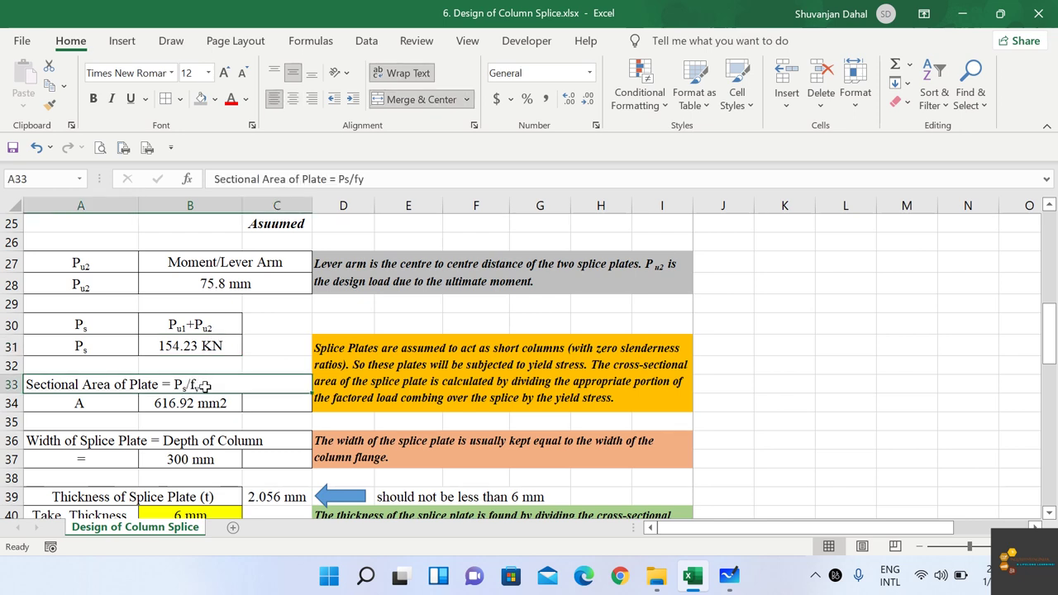
{"action": "scroll", "coordinate": [212, 405], "scroll_direction": "up", "scroll_amount": 1}
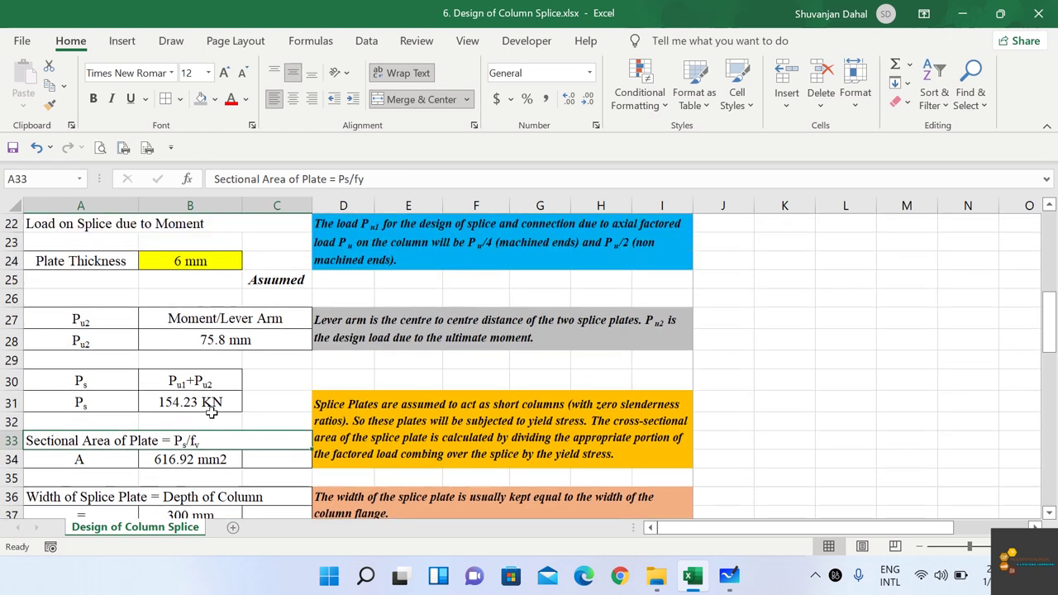
{"action": "scroll", "coordinate": [217, 415], "scroll_direction": "down", "scroll_amount": 1}
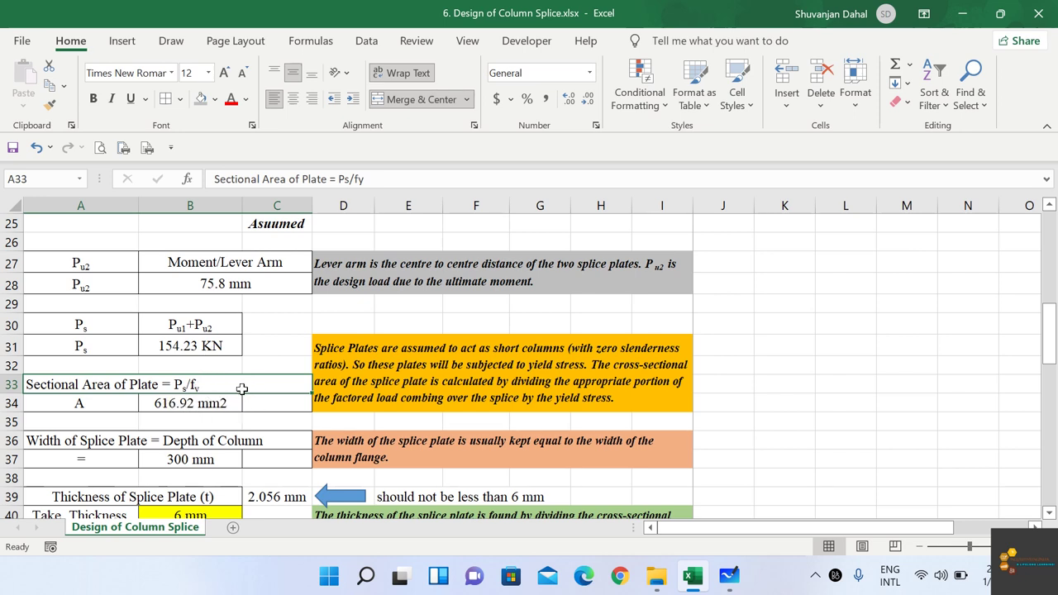
Read the splice plate width relation in A36 and the note tying the width to the column flange.
{"action": "scroll", "coordinate": [205, 383], "scroll_direction": "down", "scroll_amount": 1}
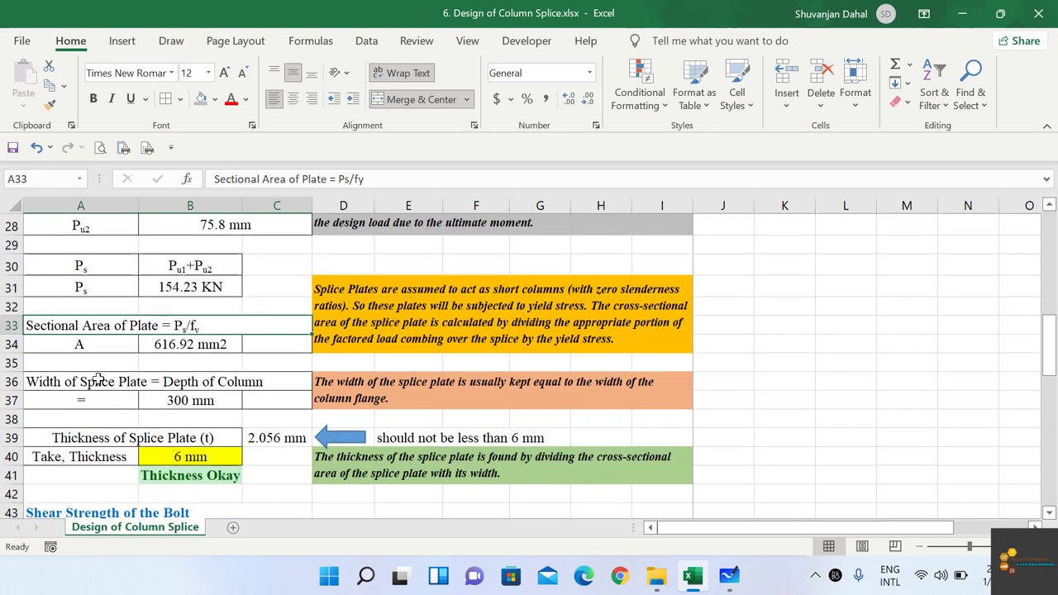
{"action": "left_click", "coordinate": [109, 385]}
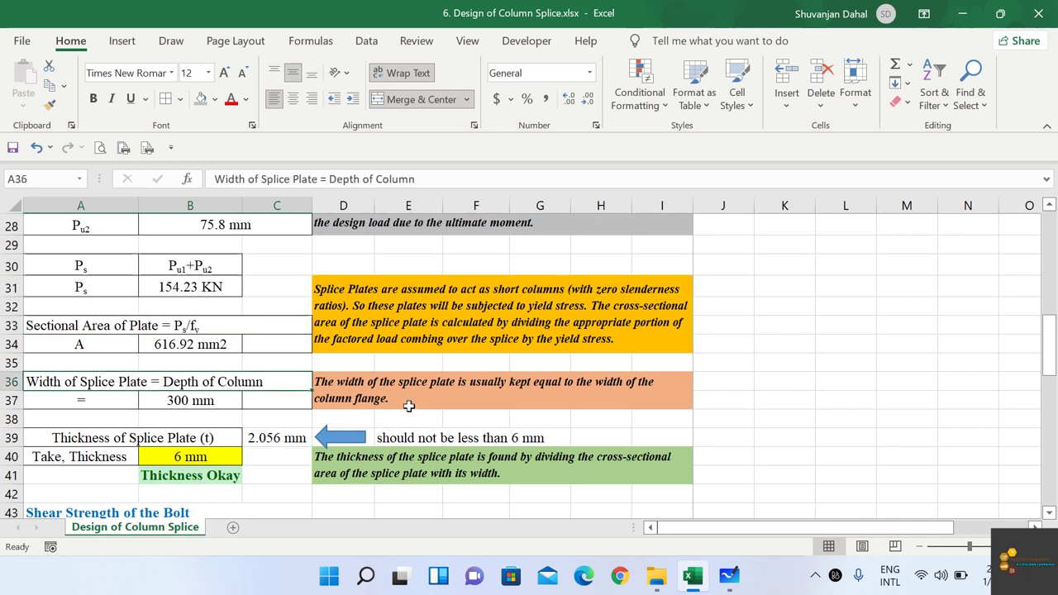
{"action": "left_click", "coordinate": [506, 390]}
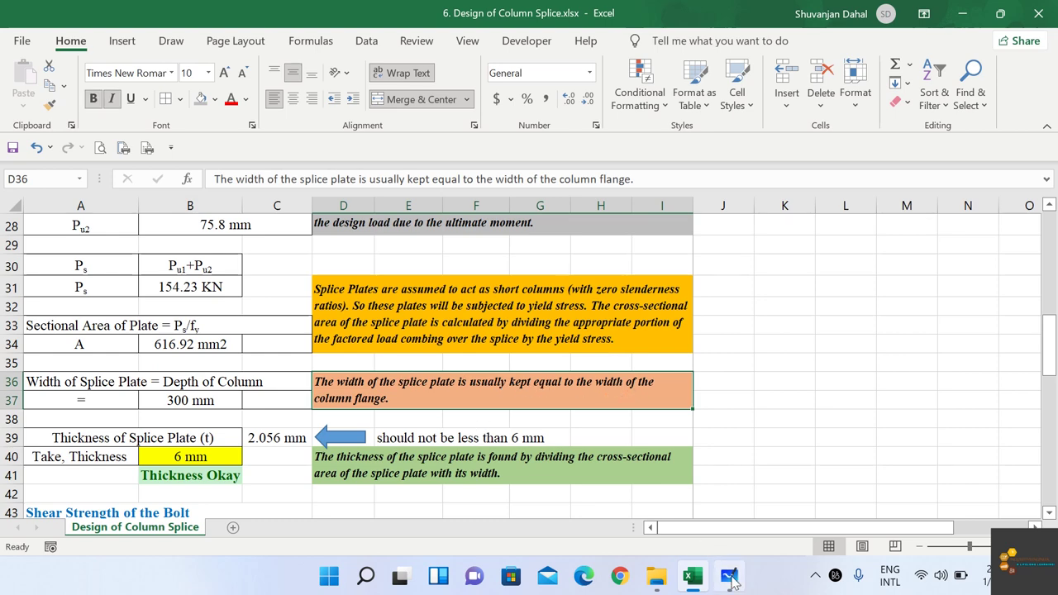
In Microsoft Whiteboard, sketch an orange I-section beside the existing figures, with an arrow pointing at its upper flange and that flange edge shaded.
{"action": "left_click", "coordinate": [729, 577]}
{"action": "left_click", "coordinate": [409, 538]}
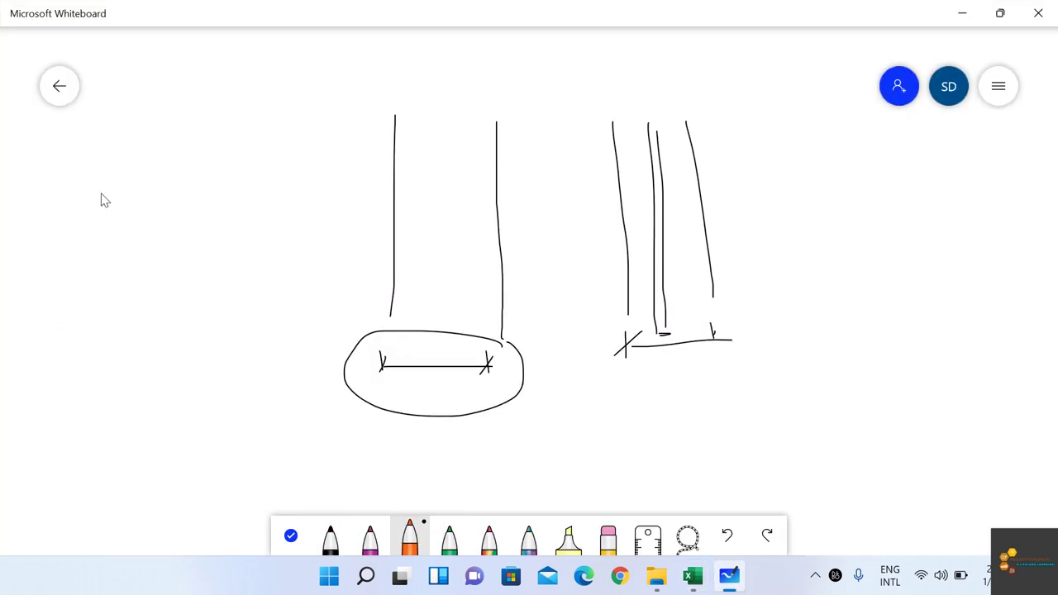
{"action": "left_click_drag", "start_coordinate": [88, 184], "coordinate": [198, 148]}
{"action": "mouse_move", "coordinate": [86, 184]}
{"action": "left_mouse_down"}
{"action": "mouse_move", "coordinate": [152, 224]}
{"action": "mouse_move", "coordinate": [130, 278]}
{"action": "mouse_move", "coordinate": [224, 288]}
{"action": "mouse_move", "coordinate": [244, 235]}
{"action": "mouse_move", "coordinate": [194, 243]}
{"action": "mouse_move", "coordinate": [163, 190]}
{"action": "mouse_move", "coordinate": [199, 151]}
{"action": "left_mouse_up"}
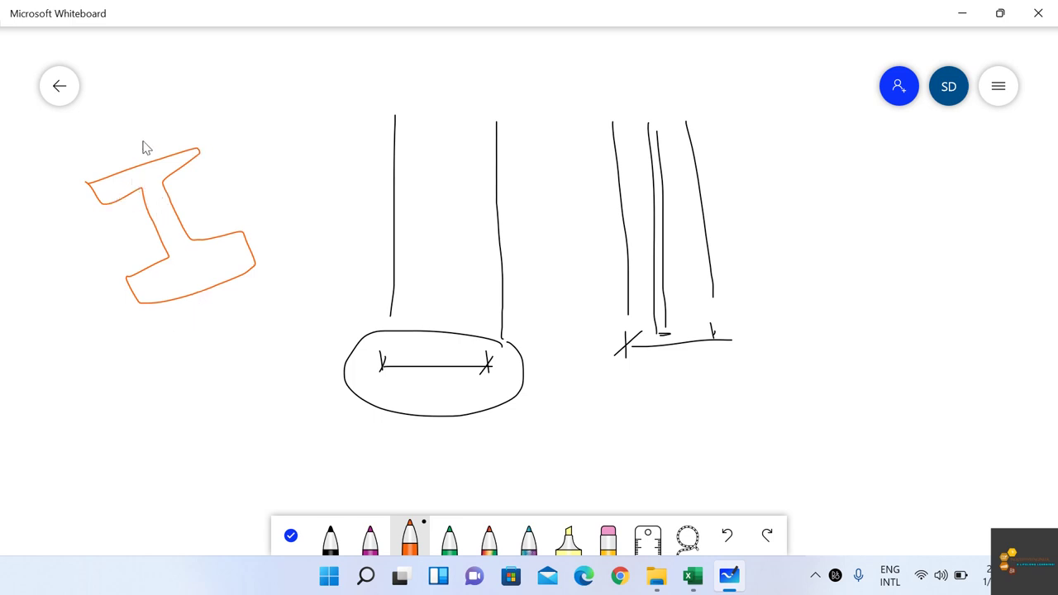
{"action": "mouse_move", "coordinate": [146, 109]}
{"action": "left_mouse_down"}
{"action": "mouse_move", "coordinate": [152, 188]}
{"action": "mouse_move", "coordinate": [168, 166]}
{"action": "left_mouse_up"}
{"action": "mouse_move", "coordinate": [94, 184]}
{"action": "left_mouse_down"}
{"action": "mouse_move", "coordinate": [189, 151]}
{"action": "mouse_move", "coordinate": [91, 193]}
{"action": "mouse_move", "coordinate": [163, 157]}
{"action": "mouse_move", "coordinate": [94, 191]}
{"action": "mouse_move", "coordinate": [166, 170]}
{"action": "left_mouse_up"}
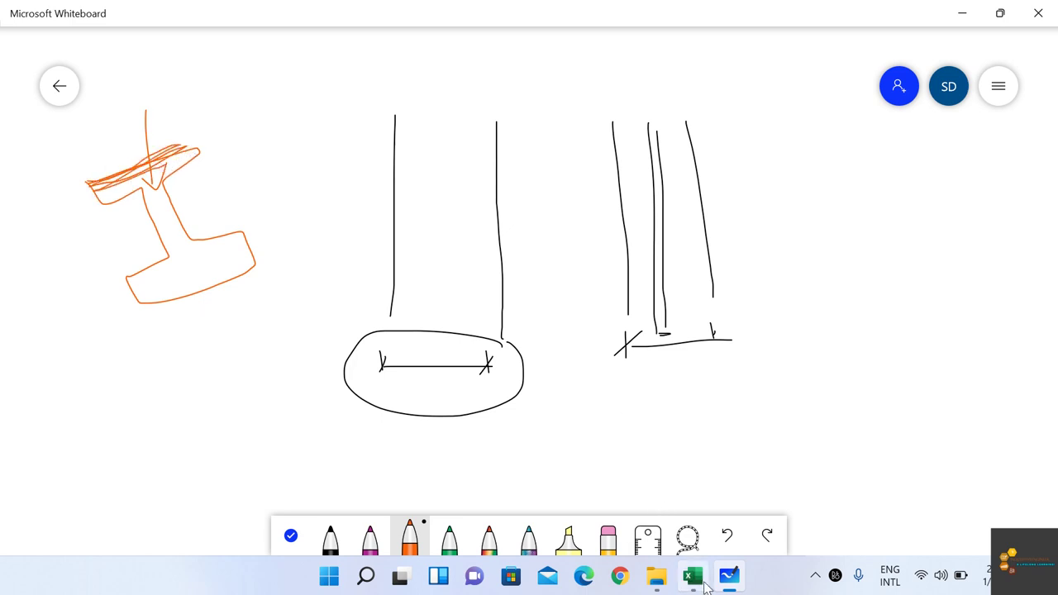
Back in Excel, compare the flange and web splice drawings with the splice plate width formula in B37.
{"action": "left_click", "coordinate": [699, 582]}
{"action": "scroll", "coordinate": [843, 267], "scroll_direction": "up", "scroll_amount": 8}
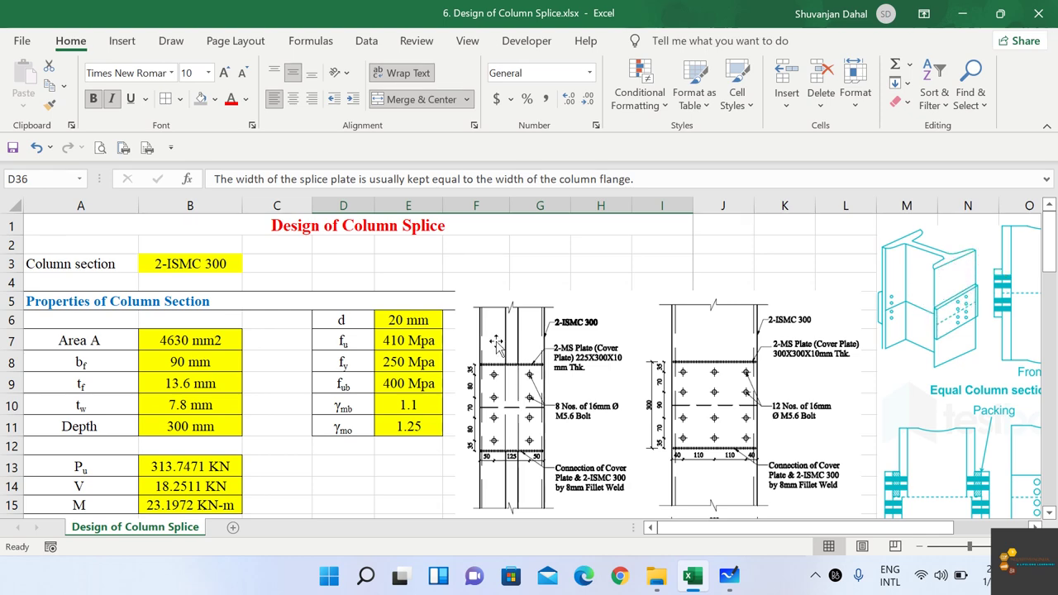
{"action": "scroll", "coordinate": [427, 342], "scroll_direction": "down", "scroll_amount": 2}
{"action": "scroll", "coordinate": [427, 342], "scroll_direction": "down", "scroll_amount": 4}
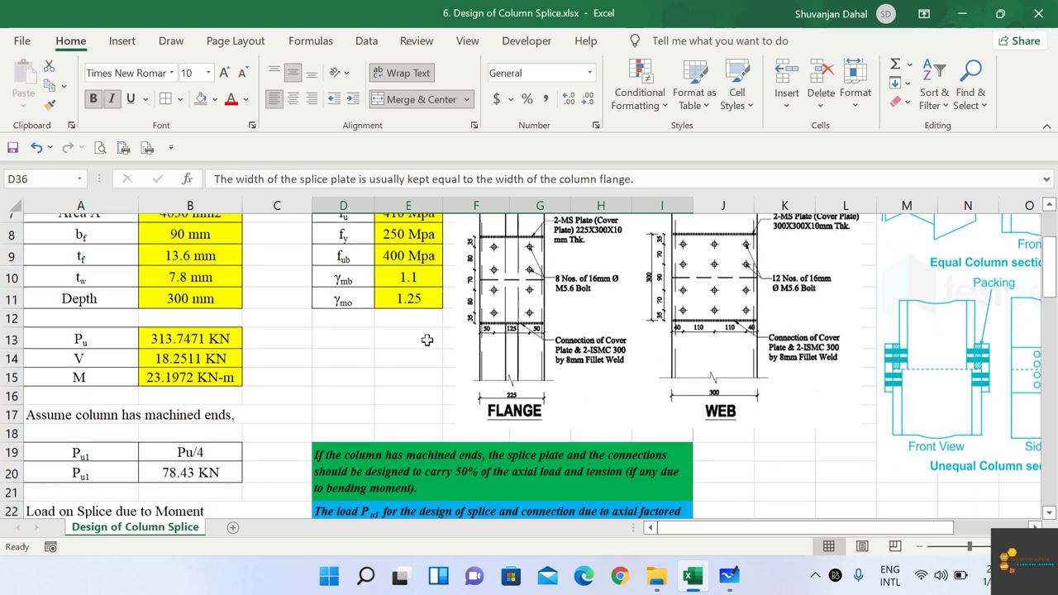
{"action": "scroll", "coordinate": [620, 339], "scroll_direction": "up", "scroll_amount": 3}
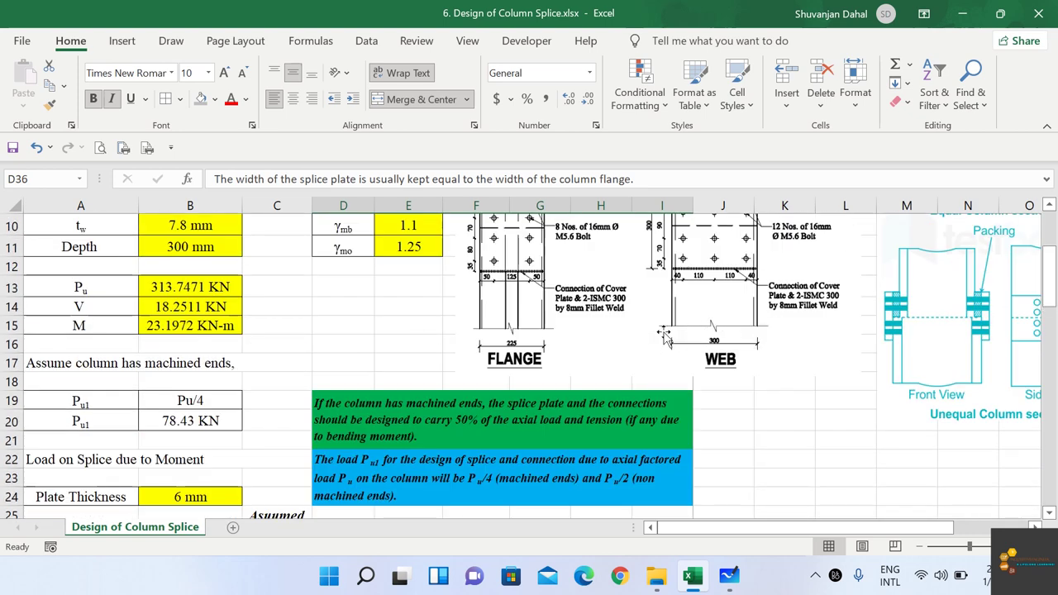
{"action": "scroll", "coordinate": [149, 430], "scroll_direction": "down", "scroll_amount": 7}
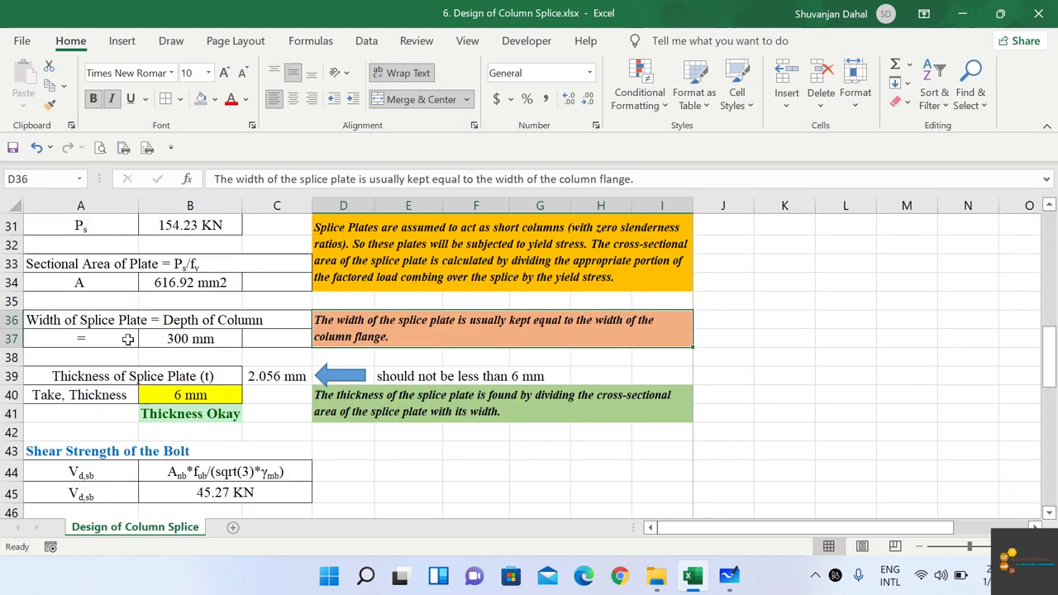
{"action": "left_click", "coordinate": [190, 338]}
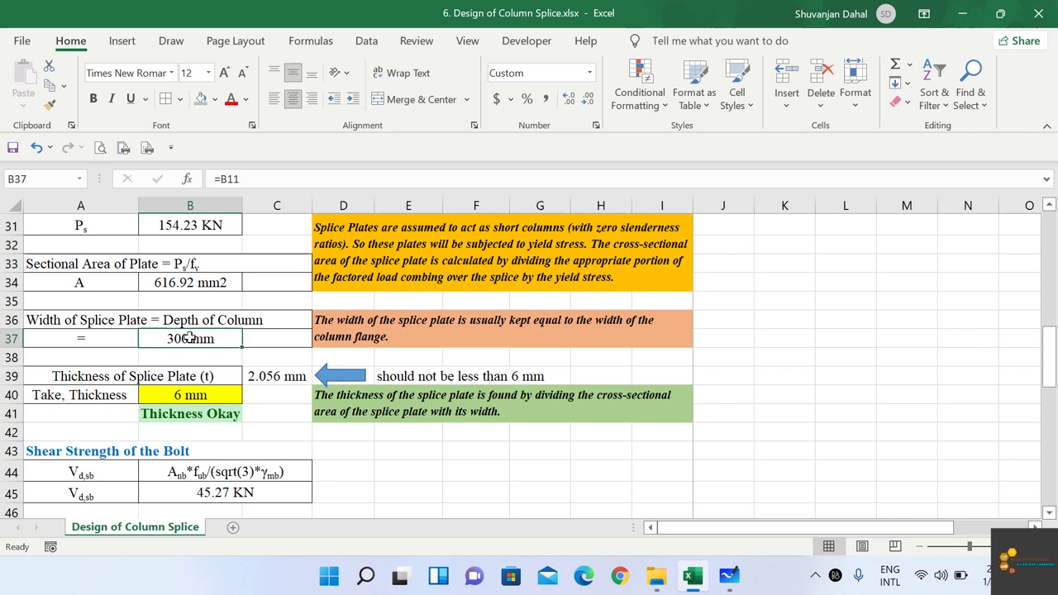
Examine how the splice plate thickness in C39 follows from the sectional area and width, and read the minimum thickness note.
{"action": "left_click", "coordinate": [174, 281]}
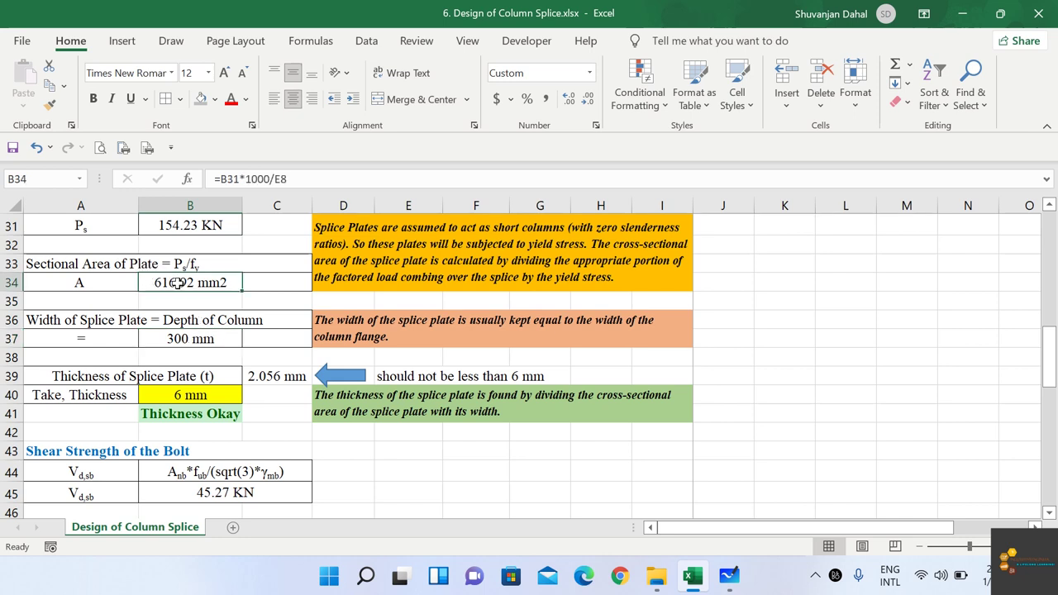
{"action": "left_click", "coordinate": [192, 339]}
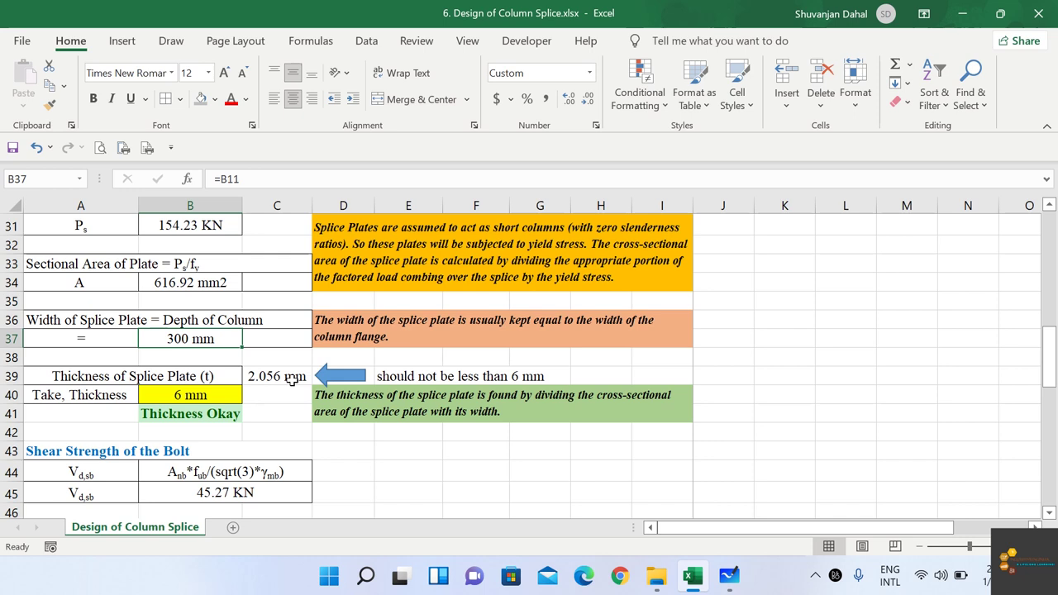
{"action": "left_click", "coordinate": [534, 379]}
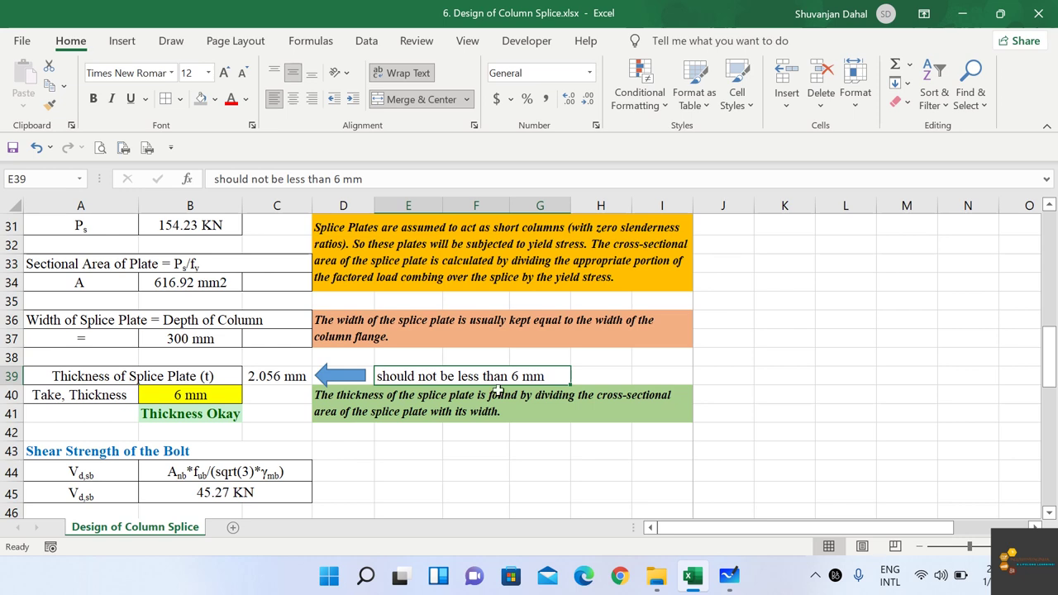
{"action": "left_click", "coordinate": [274, 377]}
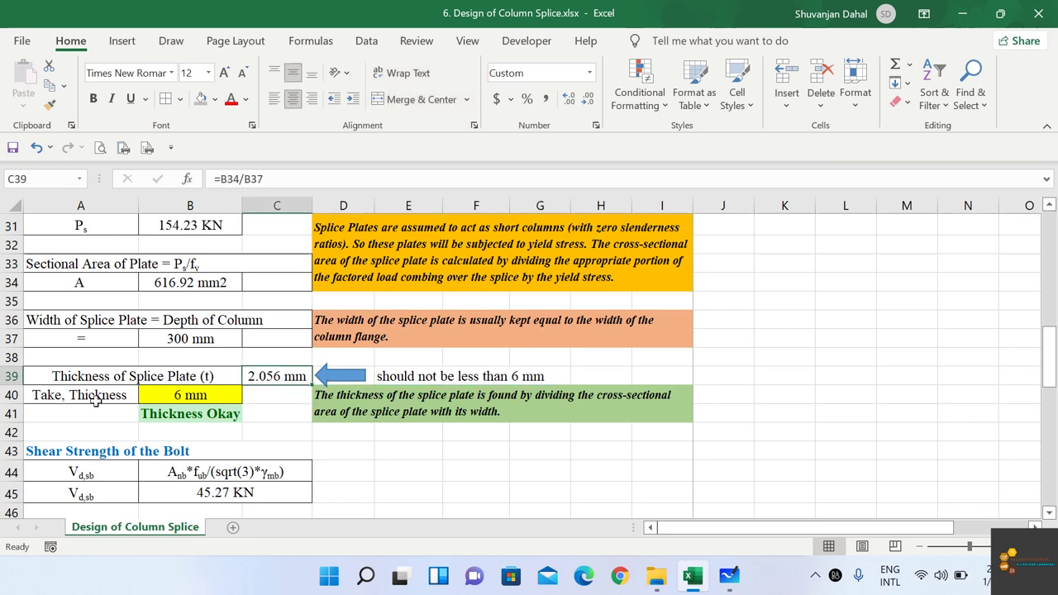
Inspect the adopted plate thickness in B40 and the IF formula in B41 that checks it, leaving the formula as it is.
{"action": "left_click", "coordinate": [221, 396]}
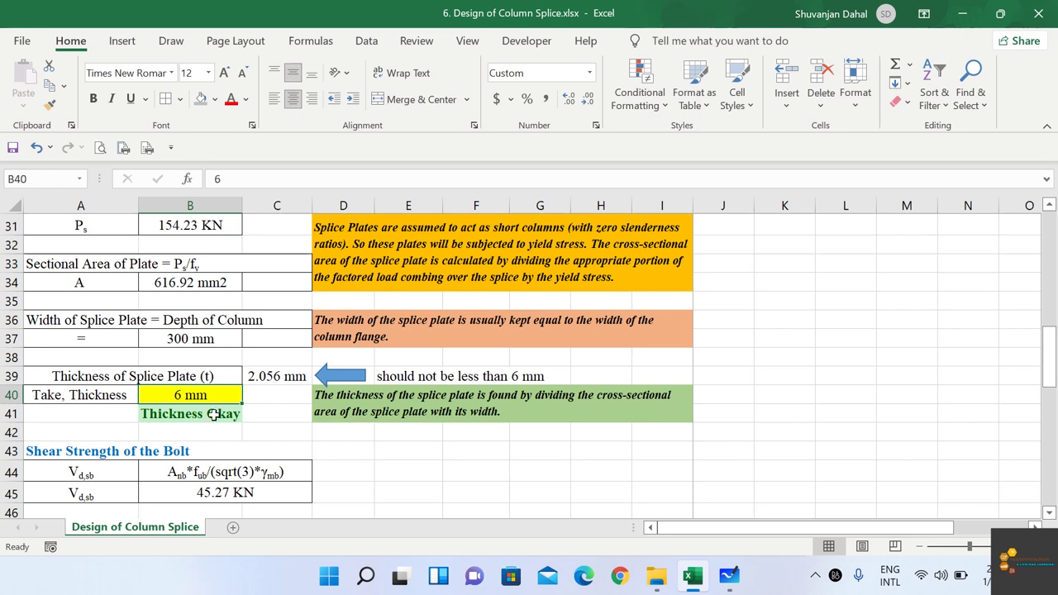
{"action": "double_click", "coordinate": [213, 415]}
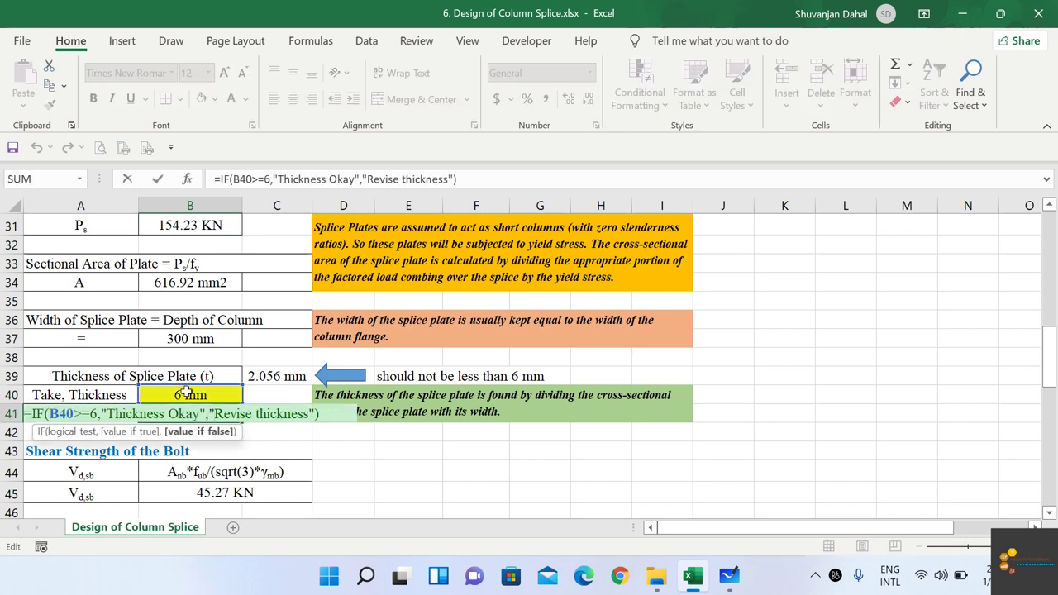
{"action": "key", "text": "ctrl+Return"}
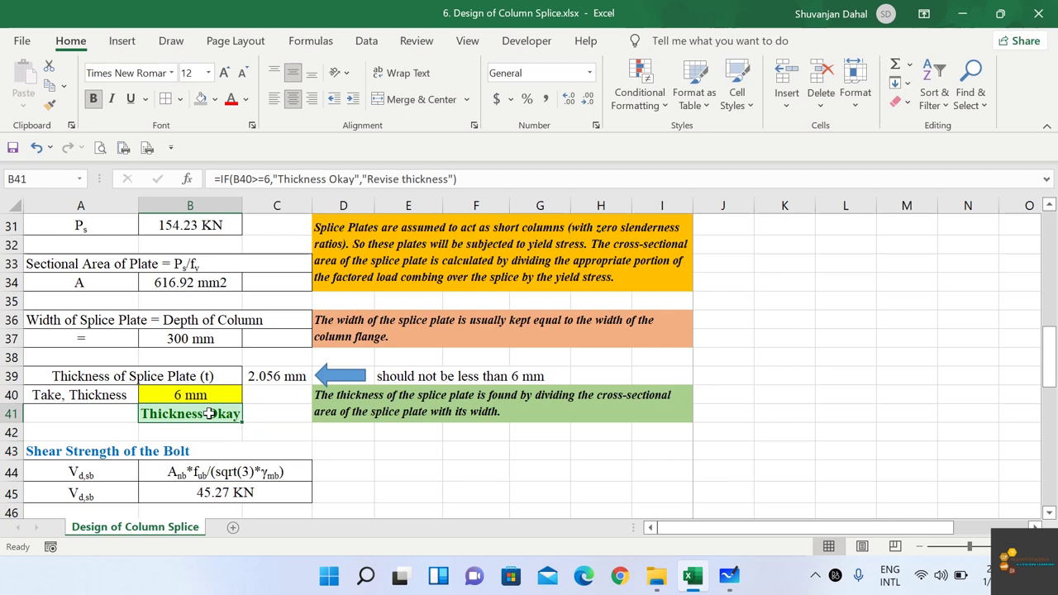
Compare the adopted splice plate thickness in B40 with the assumed plate thickness in B24.
{"action": "scroll", "coordinate": [226, 409], "scroll_direction": "down", "scroll_amount": 1}
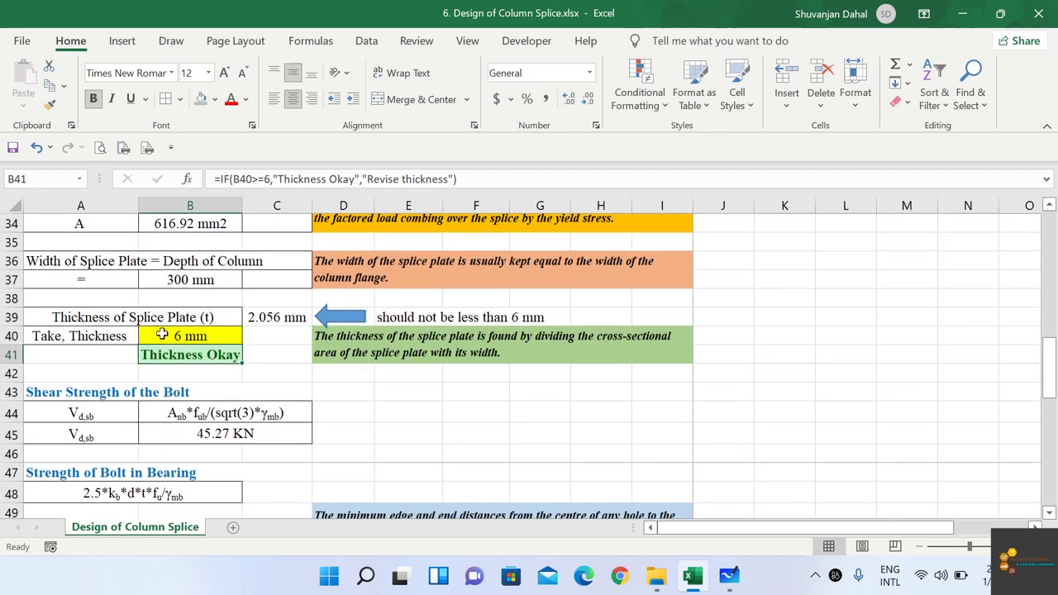
{"action": "scroll", "coordinate": [139, 311], "scroll_direction": "up", "scroll_amount": 2}
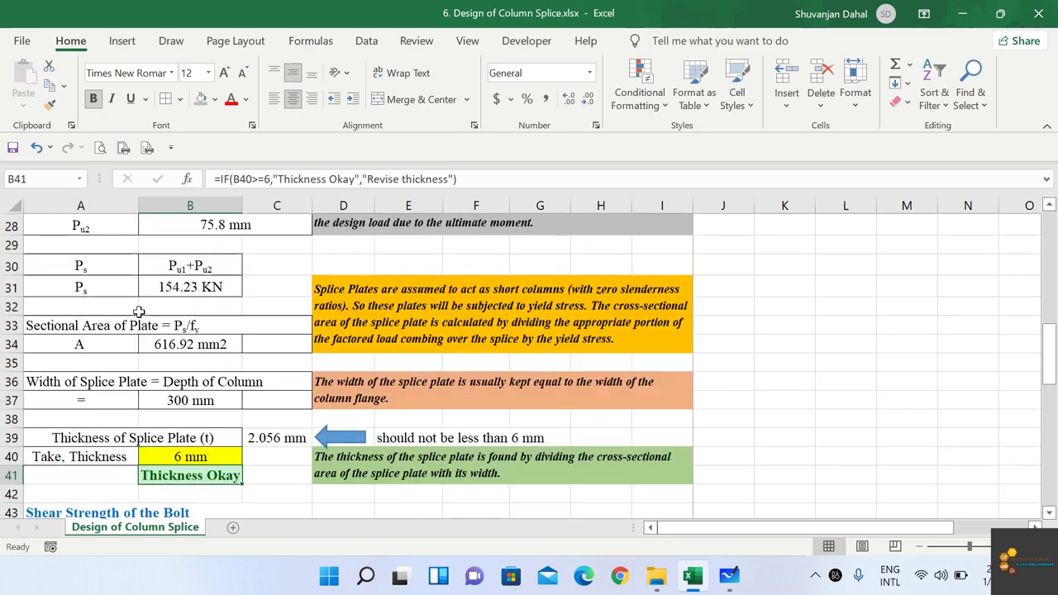
{"action": "scroll", "coordinate": [281, 372], "scroll_direction": "up", "scroll_amount": 3}
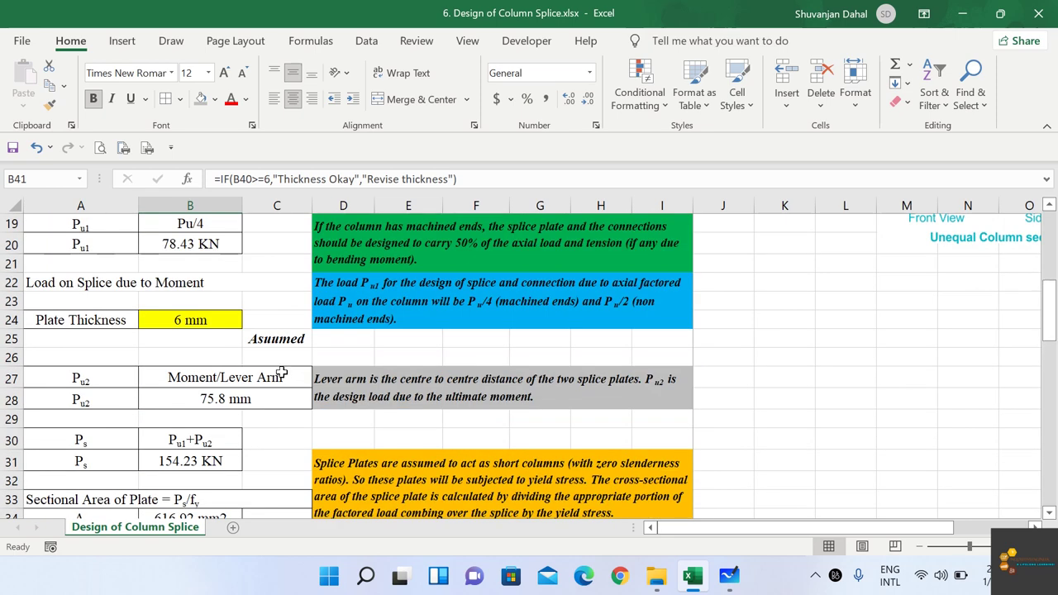
{"action": "scroll", "coordinate": [272, 303], "scroll_direction": "down", "scroll_amount": 3}
{"action": "scroll", "coordinate": [272, 303], "scroll_direction": "down", "scroll_amount": 5}
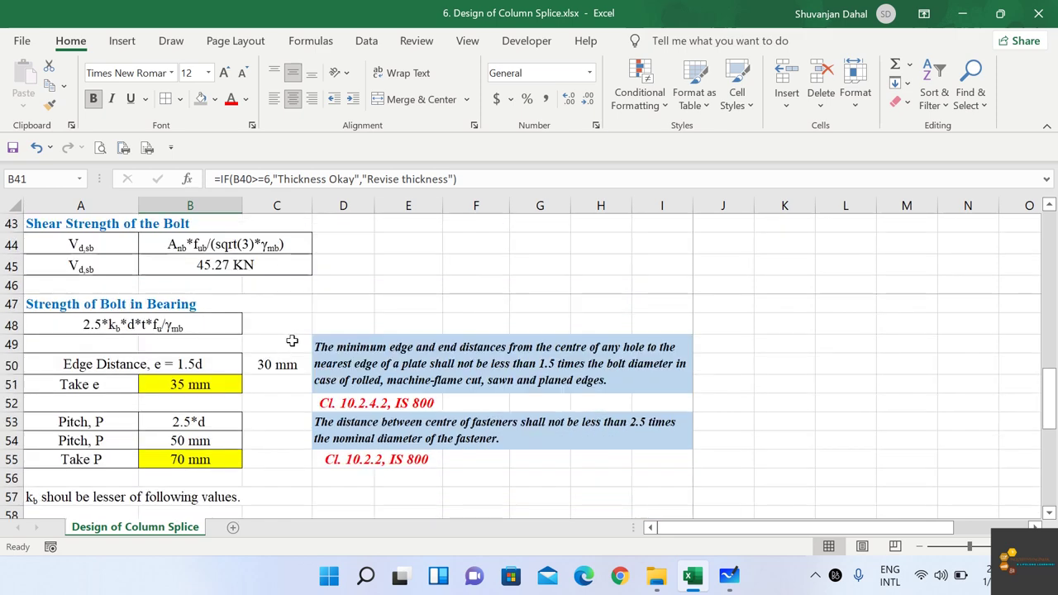
Examine the bolt shear strength expression in B44 and the bolt diameter d in E6 that feeds it.
{"action": "scroll", "coordinate": [270, 323], "scroll_direction": "up", "scroll_amount": 1}
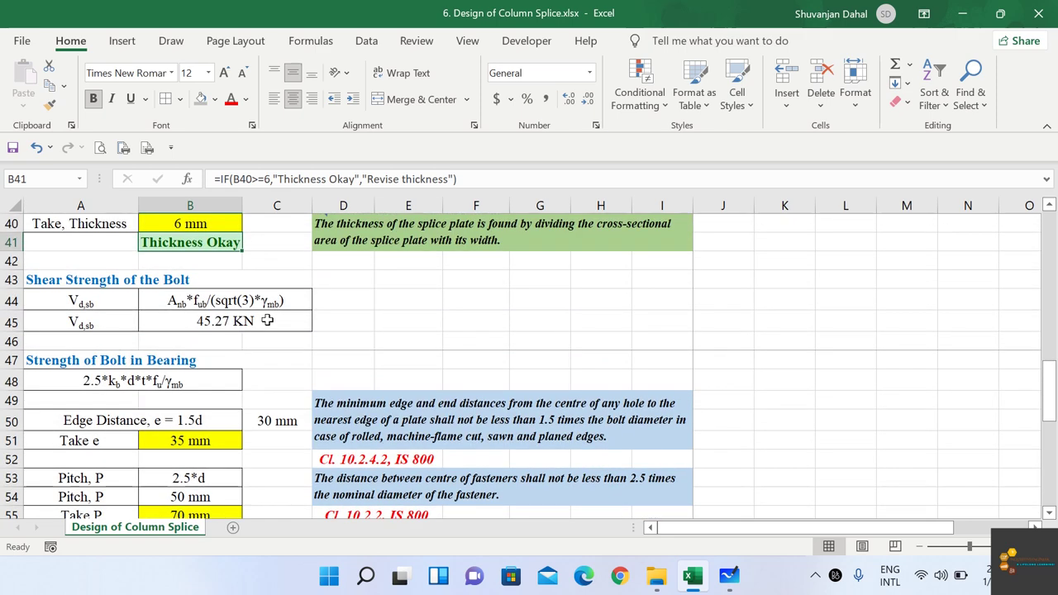
{"action": "left_click", "coordinate": [117, 299]}
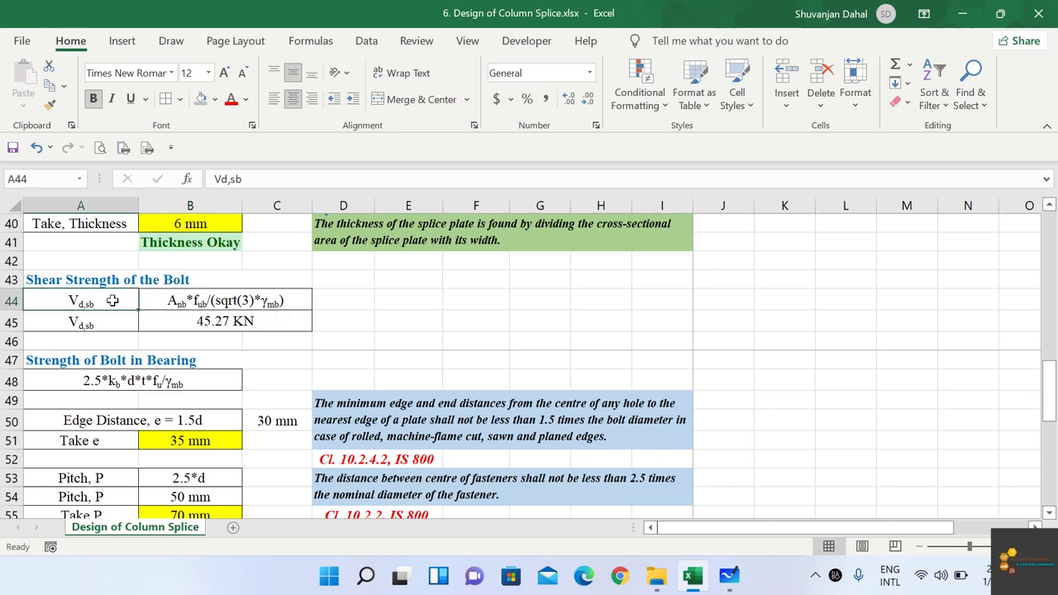
{"action": "left_click", "coordinate": [209, 302]}
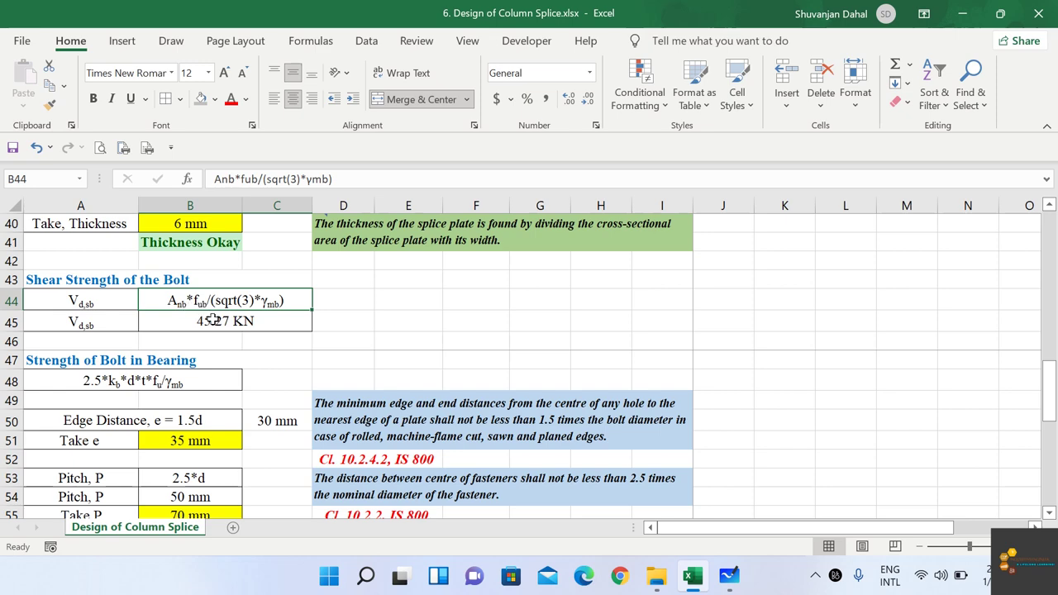
{"action": "scroll", "coordinate": [317, 347], "scroll_direction": "up", "scroll_amount": 13}
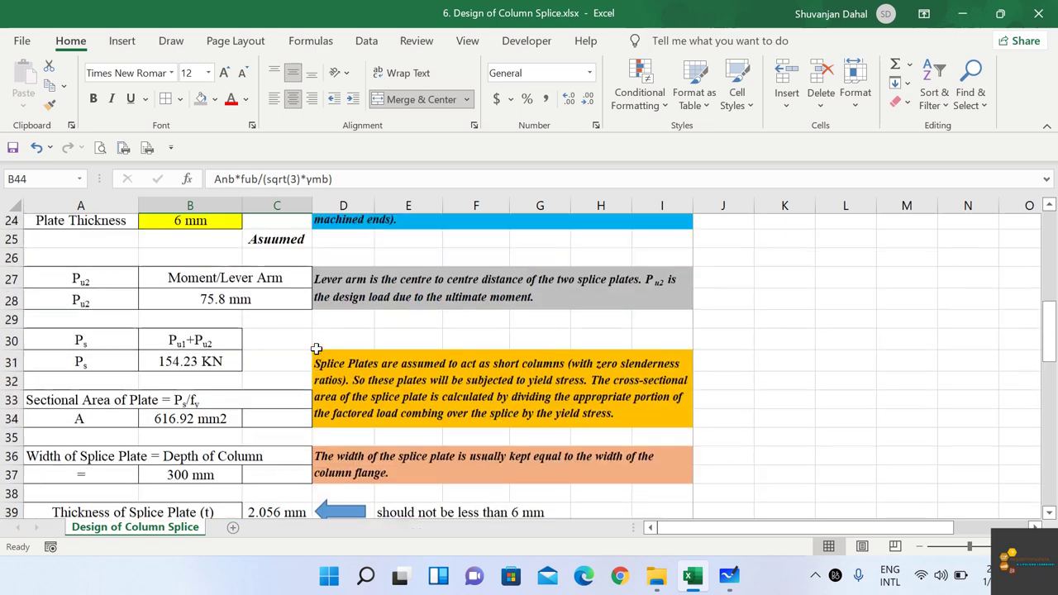
{"action": "left_click", "coordinate": [399, 320]}
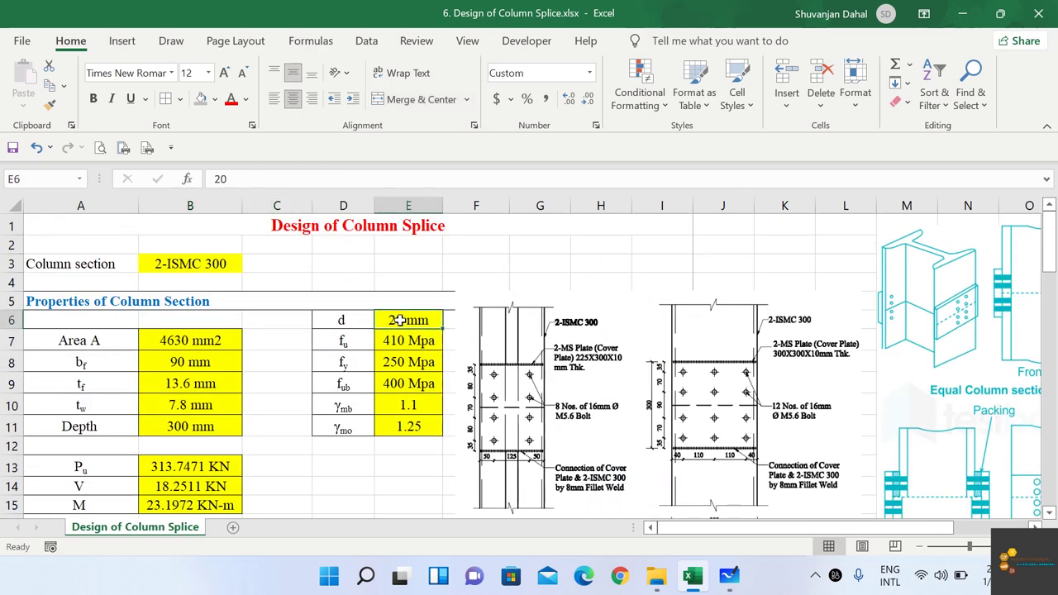
{"action": "scroll", "coordinate": [405, 318], "scroll_direction": "down", "scroll_amount": 12}
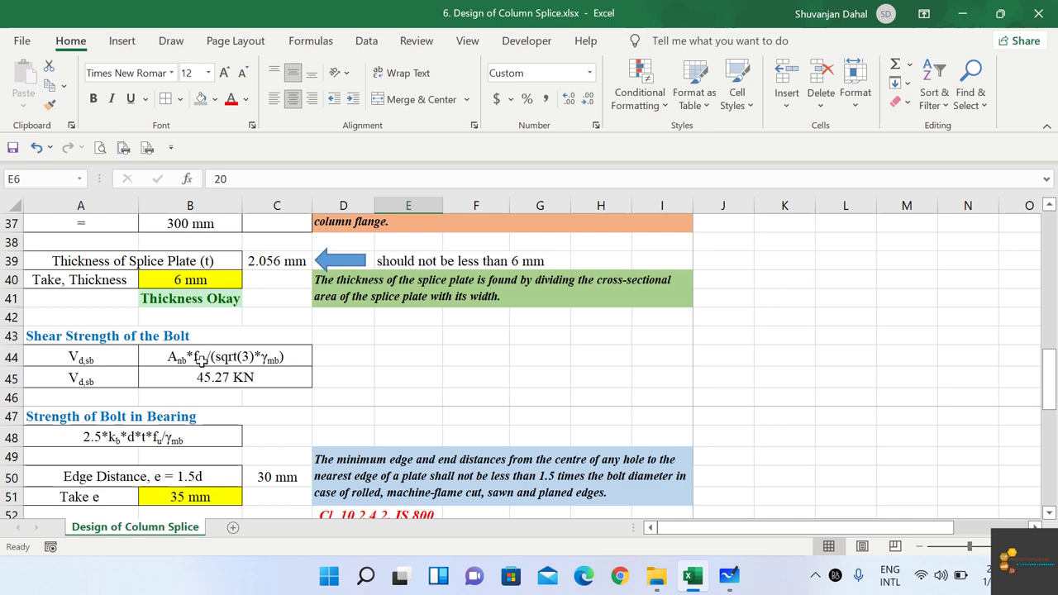
Trace the bolt ultimate strength in E9 and the partial safety factor used in the shear expression, and inspect the formula in B45.
{"action": "left_click", "coordinate": [204, 358]}
{"action": "scroll", "coordinate": [263, 354], "scroll_direction": "up", "scroll_amount": 11}
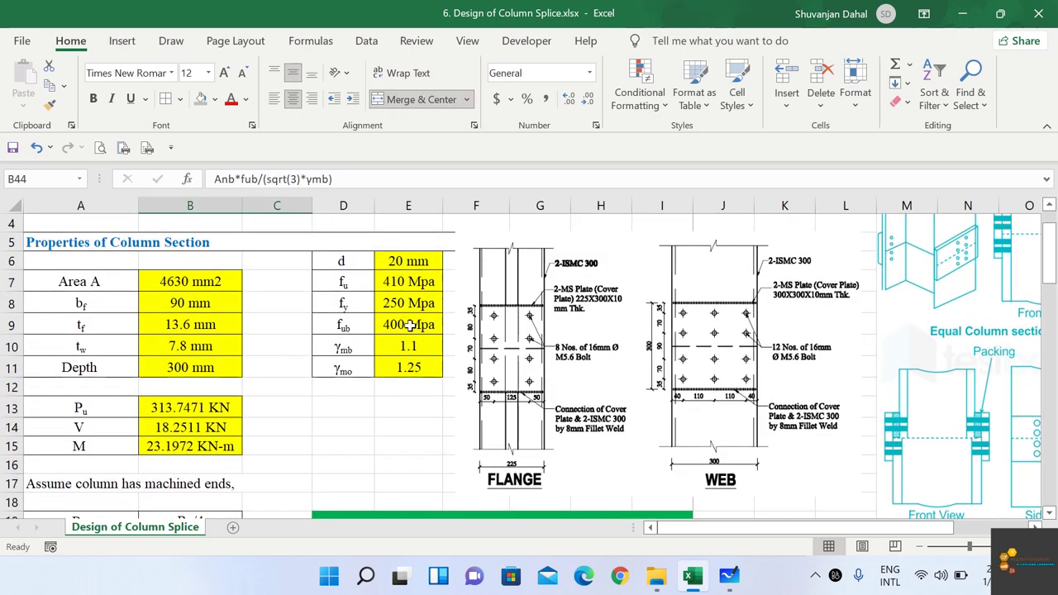
{"action": "left_click", "coordinate": [422, 327]}
{"action": "scroll", "coordinate": [289, 333], "scroll_direction": "down", "scroll_amount": 1}
{"action": "scroll", "coordinate": [288, 332], "scroll_direction": "down", "scroll_amount": 12}
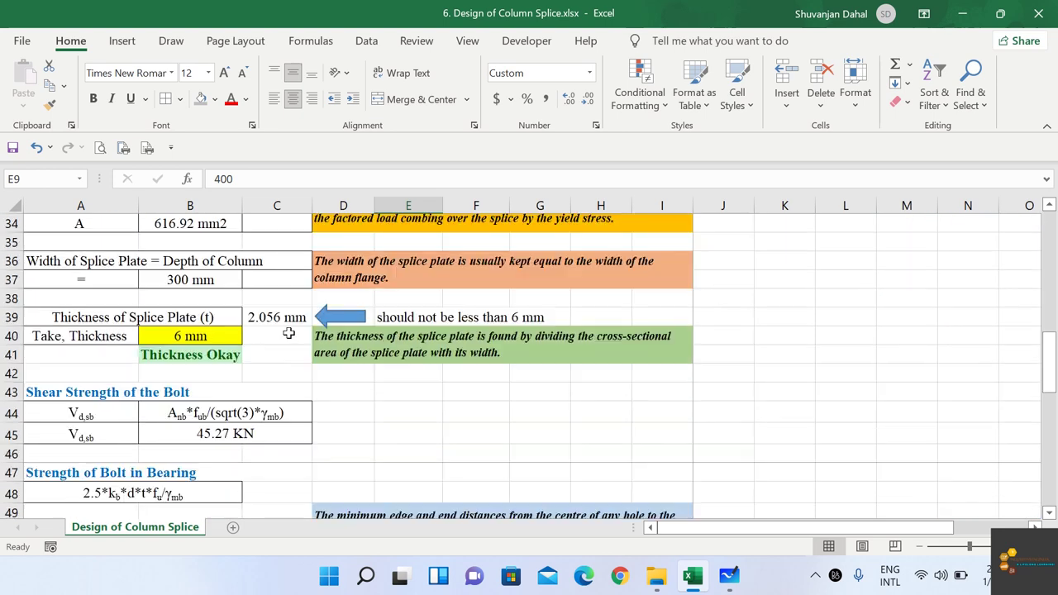
{"action": "scroll", "coordinate": [280, 305], "scroll_direction": "up", "scroll_amount": 11}
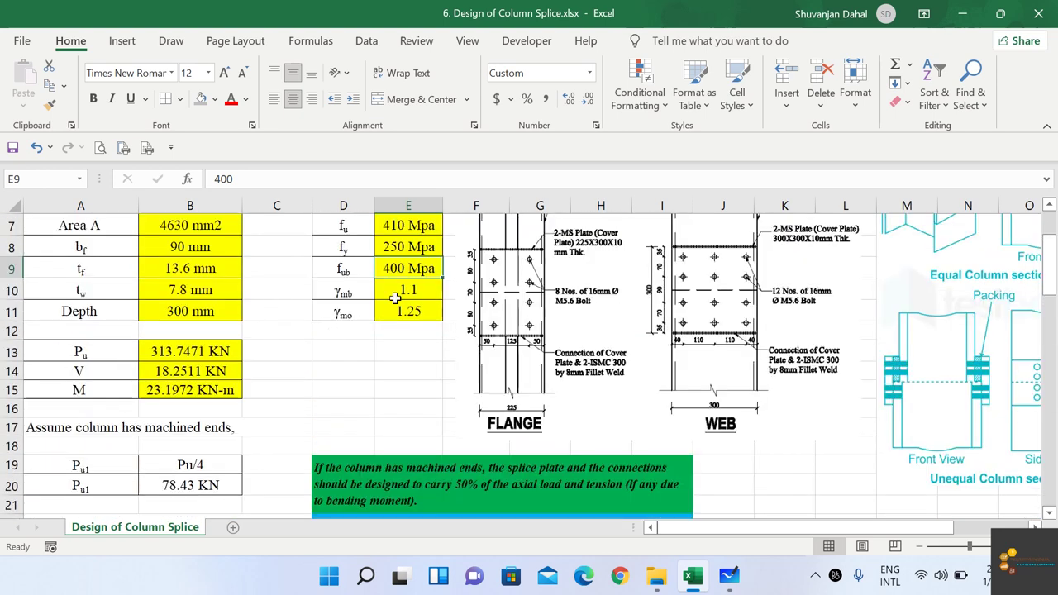
{"action": "scroll", "coordinate": [316, 307], "scroll_direction": "down", "scroll_amount": 10}
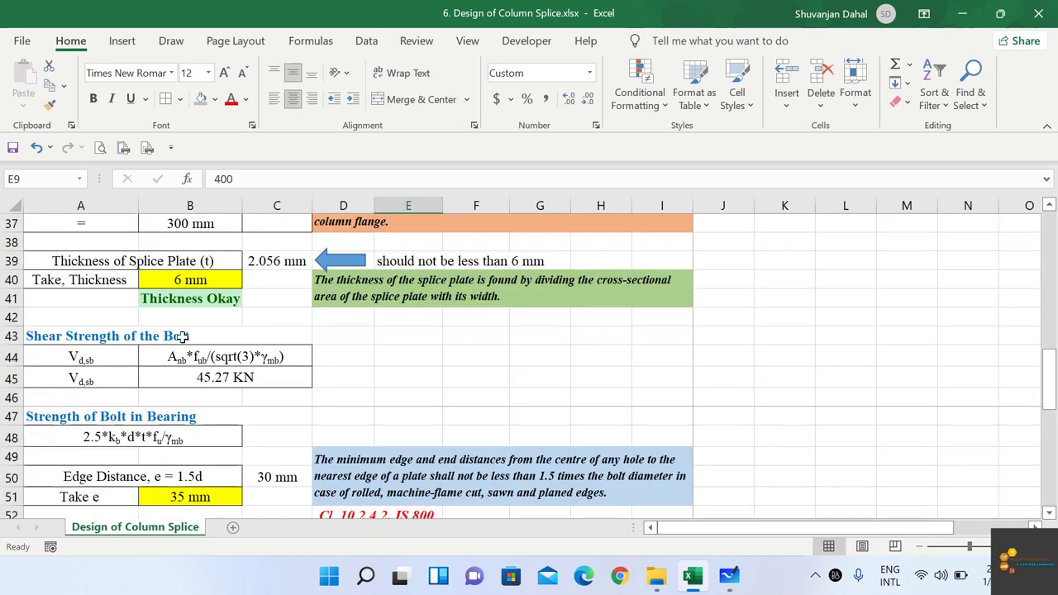
{"action": "left_click", "coordinate": [256, 377]}
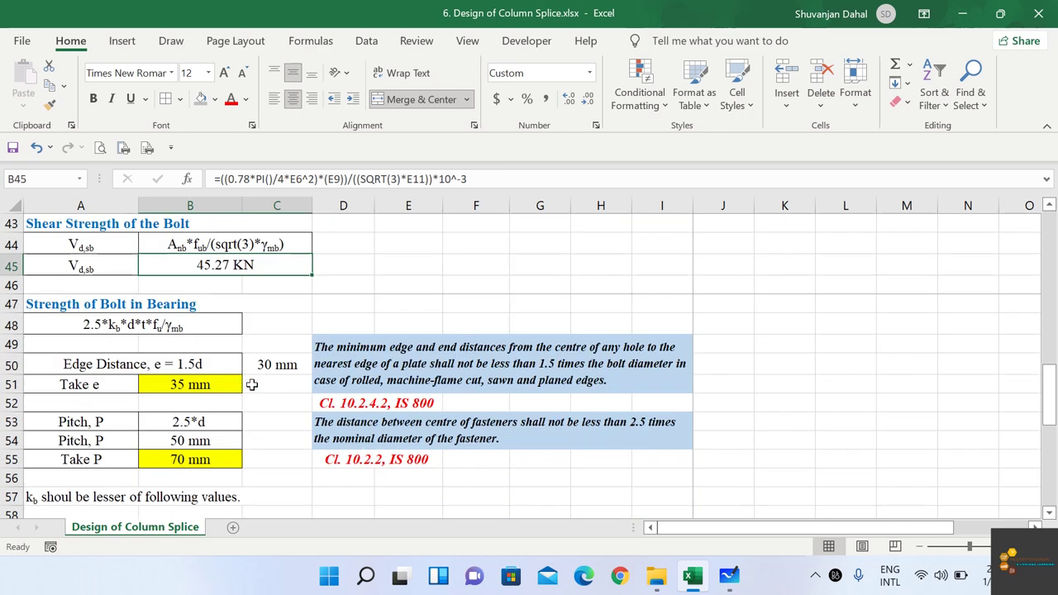
Review the bearing strength expression in row 48 and the candidate values for kb in rows 59 to 62.
{"action": "scroll", "coordinate": [252, 383], "scroll_direction": "down", "scroll_amount": 2}
{"action": "scroll", "coordinate": [151, 358], "scroll_direction": "down", "scroll_amount": 1}
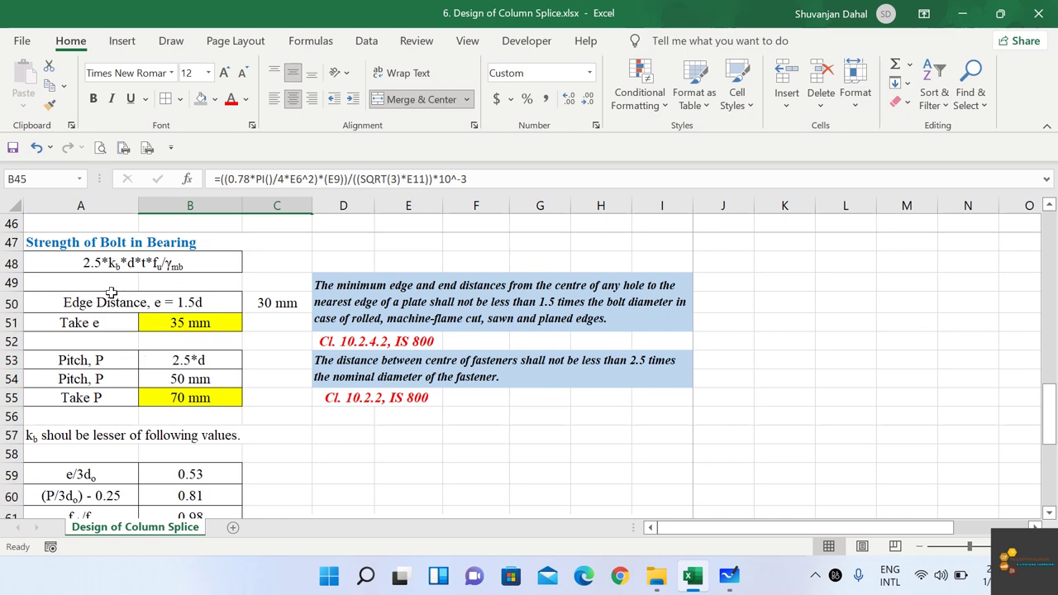
{"action": "scroll", "coordinate": [119, 433], "scroll_direction": "down", "scroll_amount": 1}
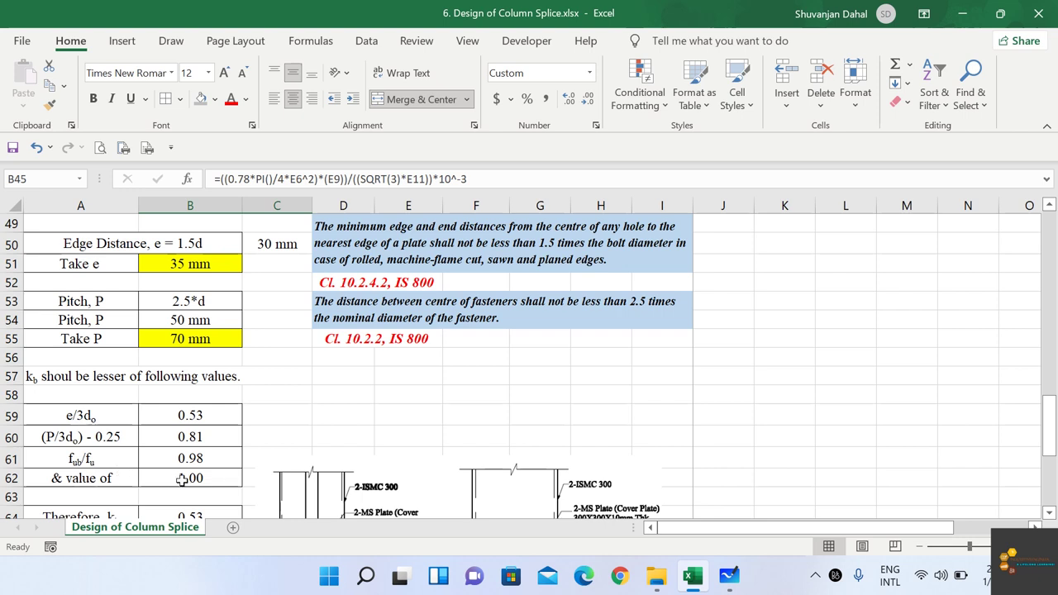
Read the minimum edge distance note in D49 and compare the formula in C50 with the adopted edge distance in B51.
{"action": "scroll", "coordinate": [186, 479], "scroll_direction": "up", "scroll_amount": 1}
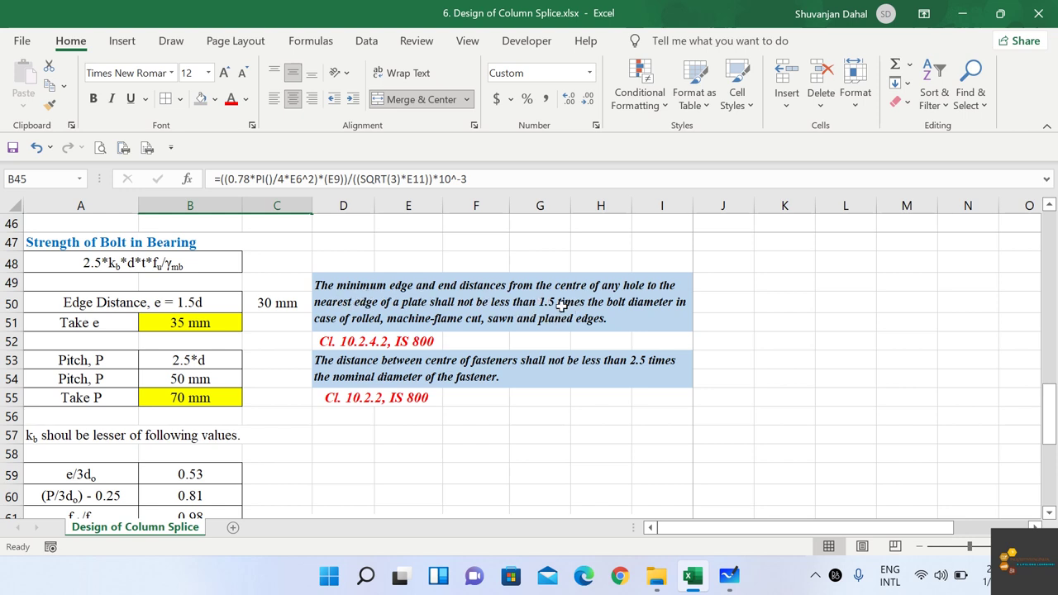
{"action": "left_click", "coordinate": [687, 305]}
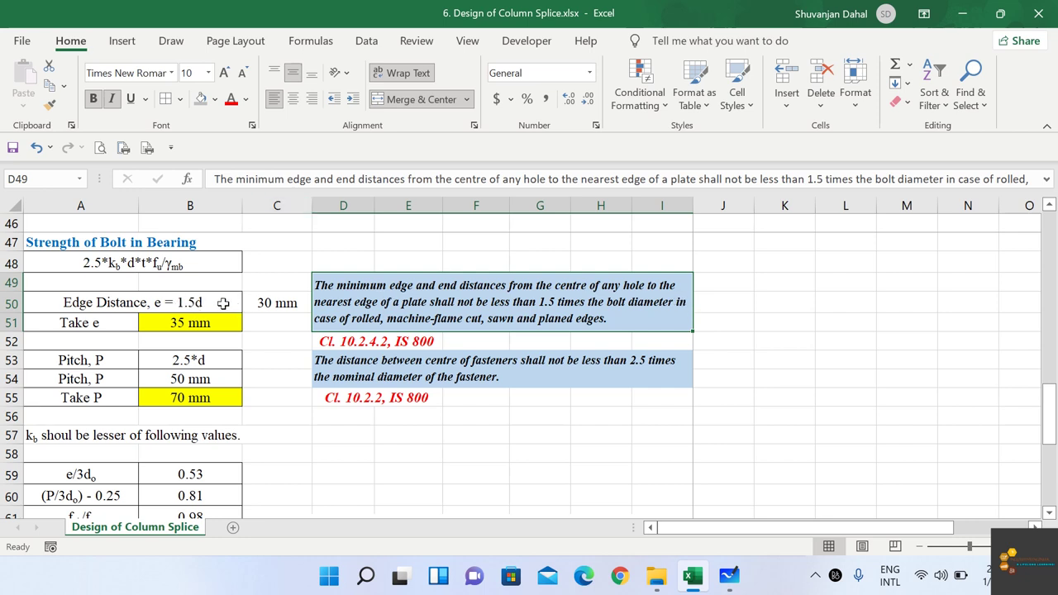
{"action": "left_click", "coordinate": [286, 302]}
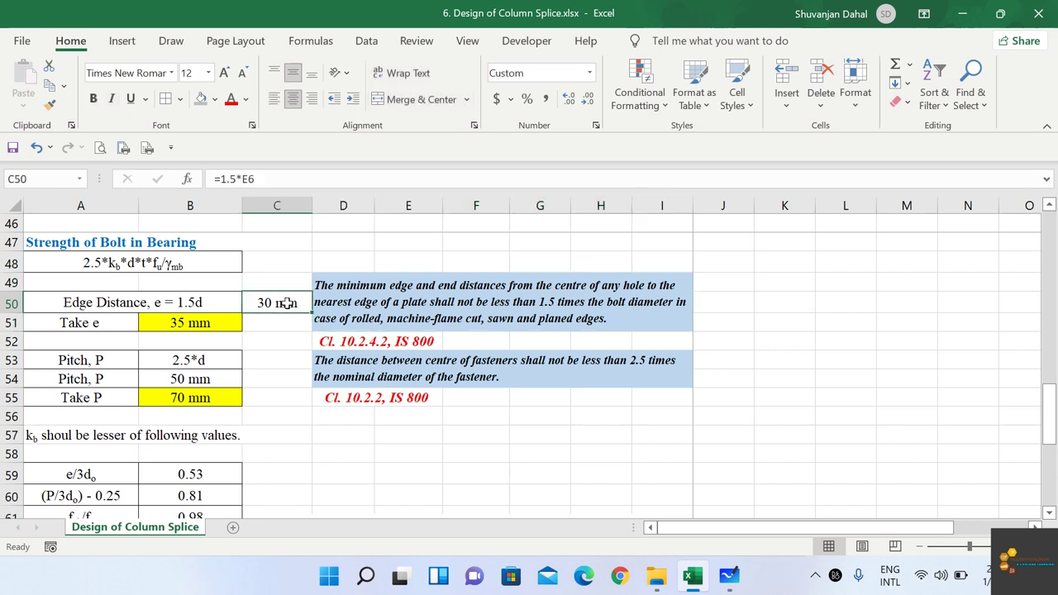
{"action": "left_click", "coordinate": [210, 326]}
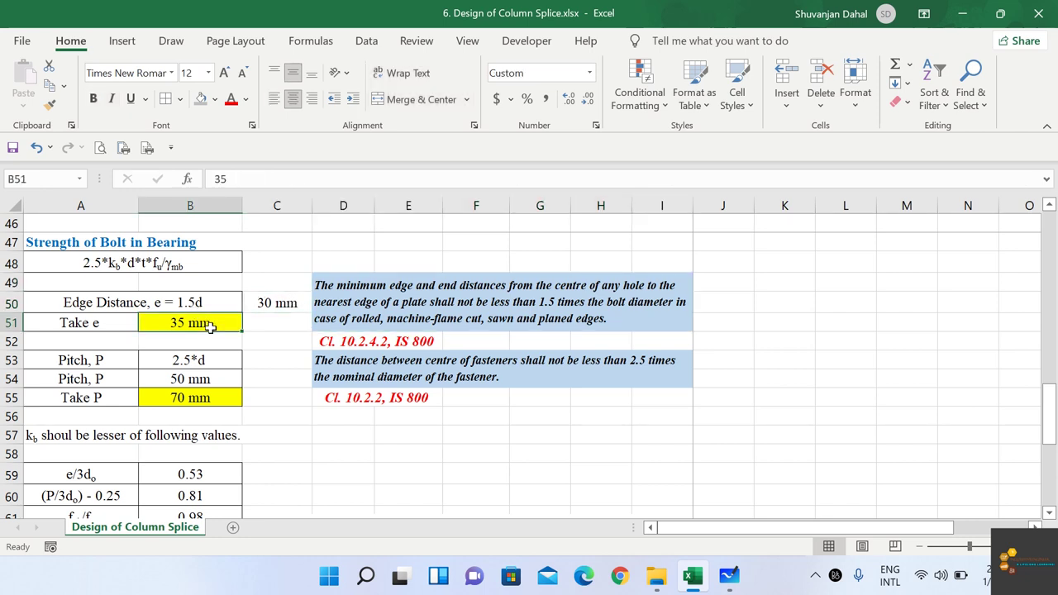
{"action": "left_click", "coordinate": [276, 305]}
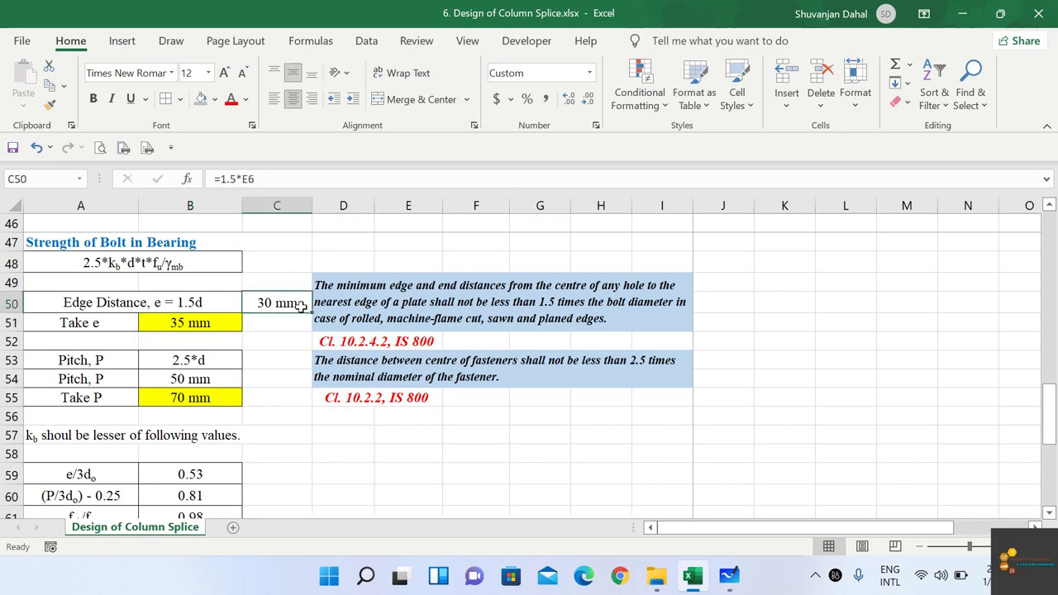
Examine the bolt pitch rows, the clause reference in D55, and how kb in row 64 is chosen from the values above.
{"action": "scroll", "coordinate": [137, 353], "scroll_direction": "down", "scroll_amount": 1}
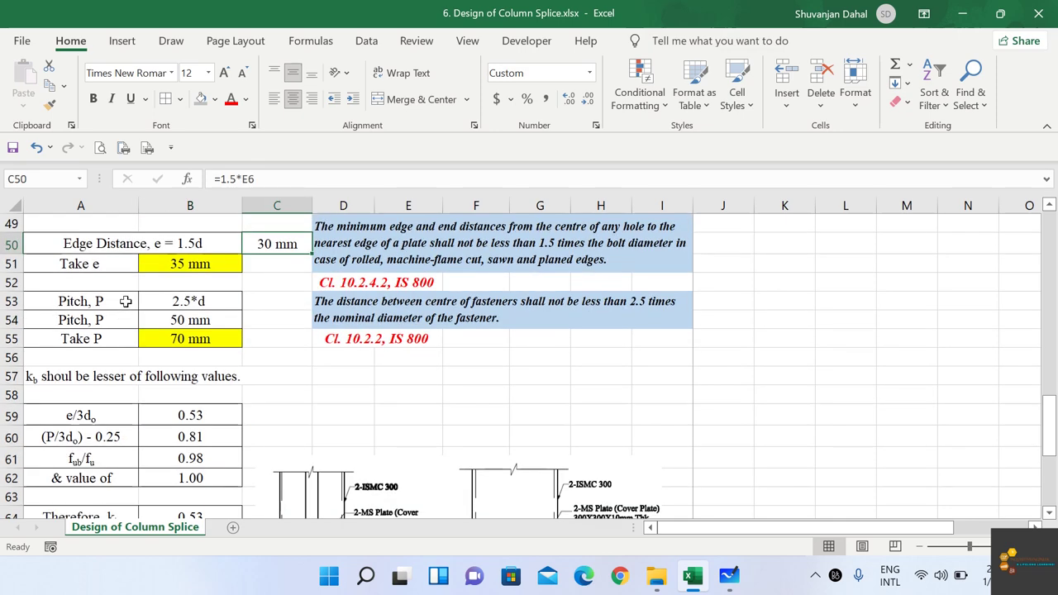
{"action": "left_click", "coordinate": [382, 341]}
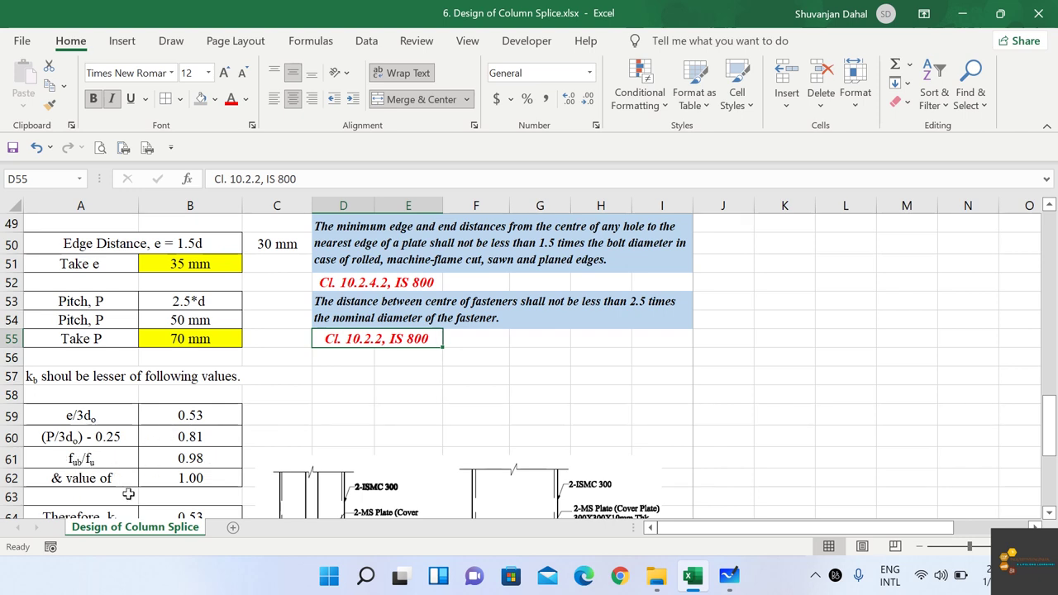
{"action": "scroll", "coordinate": [193, 485], "scroll_direction": "down", "scroll_amount": 1}
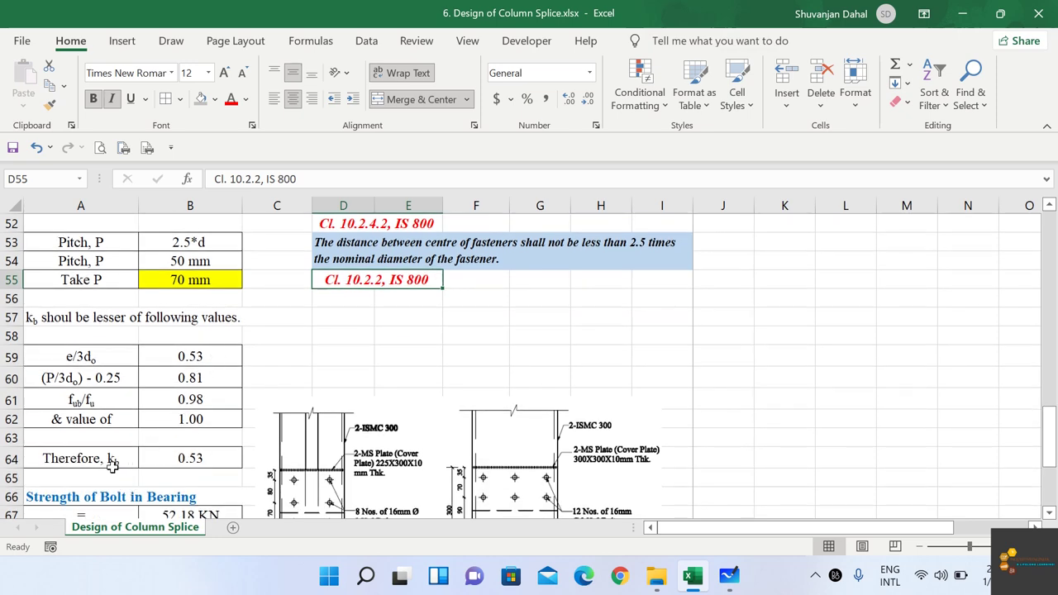
Match the bearing strength expression in A48 with the formula in B67, checking it against the shear strength section.
{"action": "scroll", "coordinate": [187, 463], "scroll_direction": "up", "scroll_amount": 3}
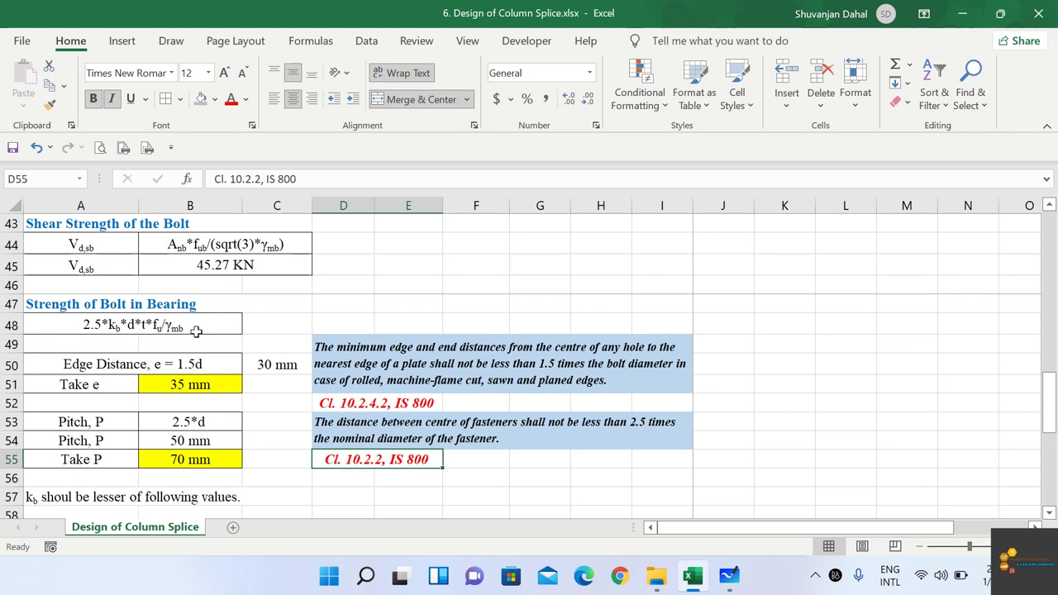
{"action": "left_click", "coordinate": [164, 327]}
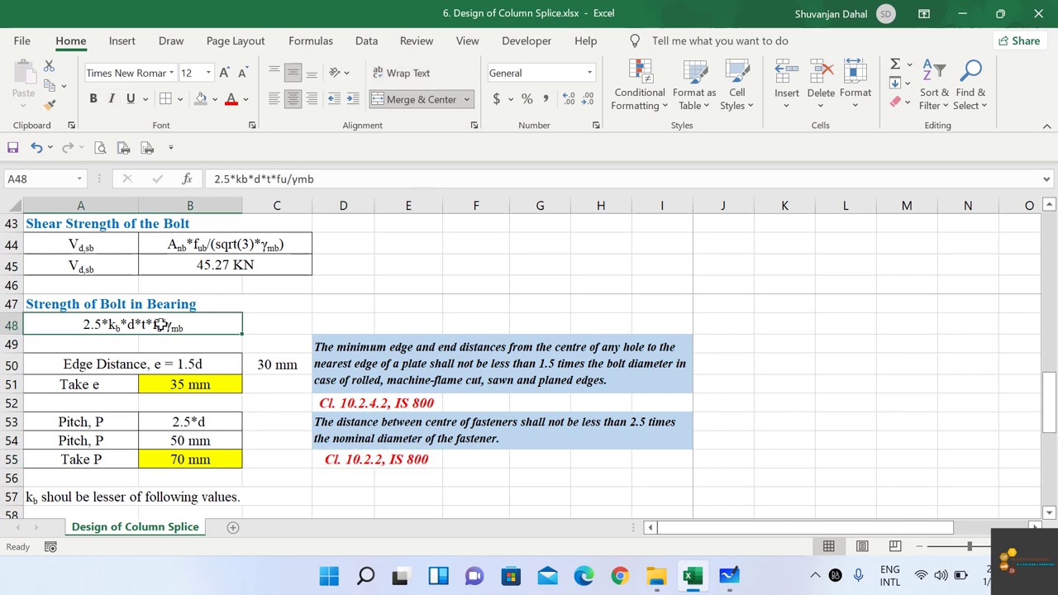
{"action": "scroll", "coordinate": [167, 339], "scroll_direction": "down", "scroll_amount": 4}
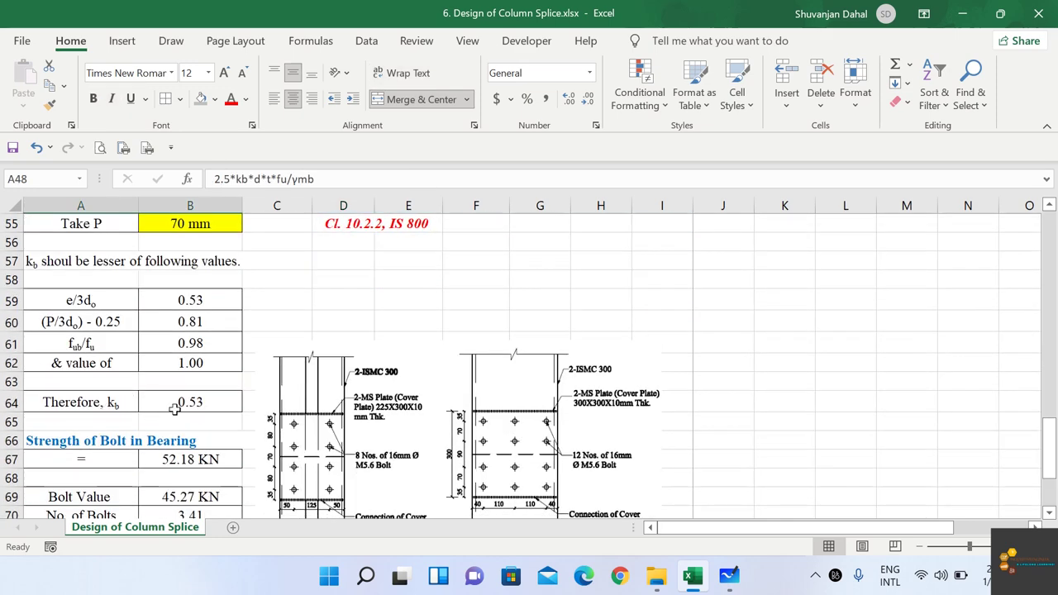
{"action": "left_click", "coordinate": [193, 461]}
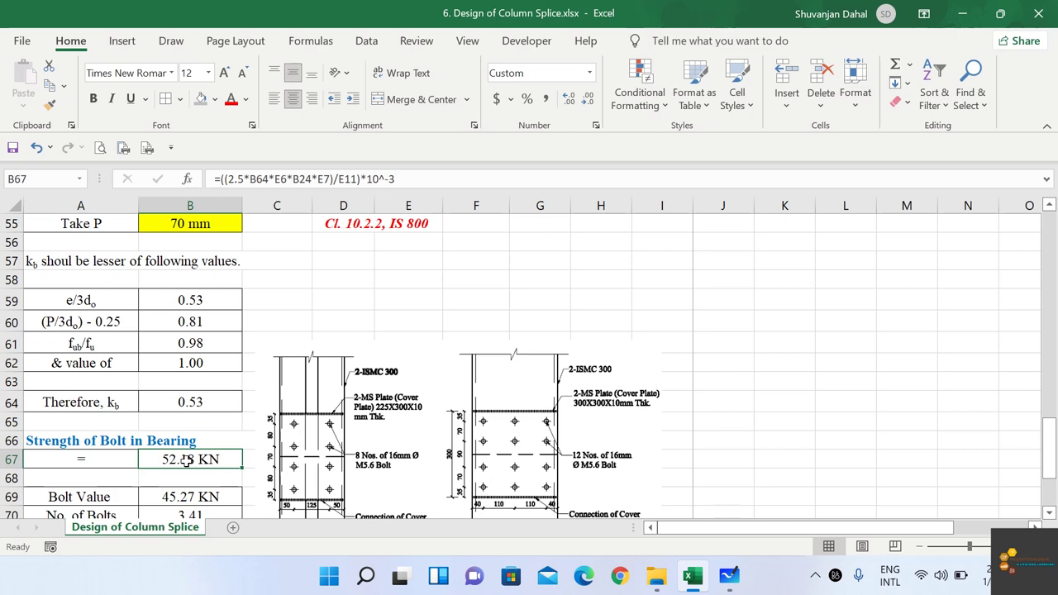
{"action": "scroll", "coordinate": [184, 418], "scroll_direction": "up", "scroll_amount": 6}
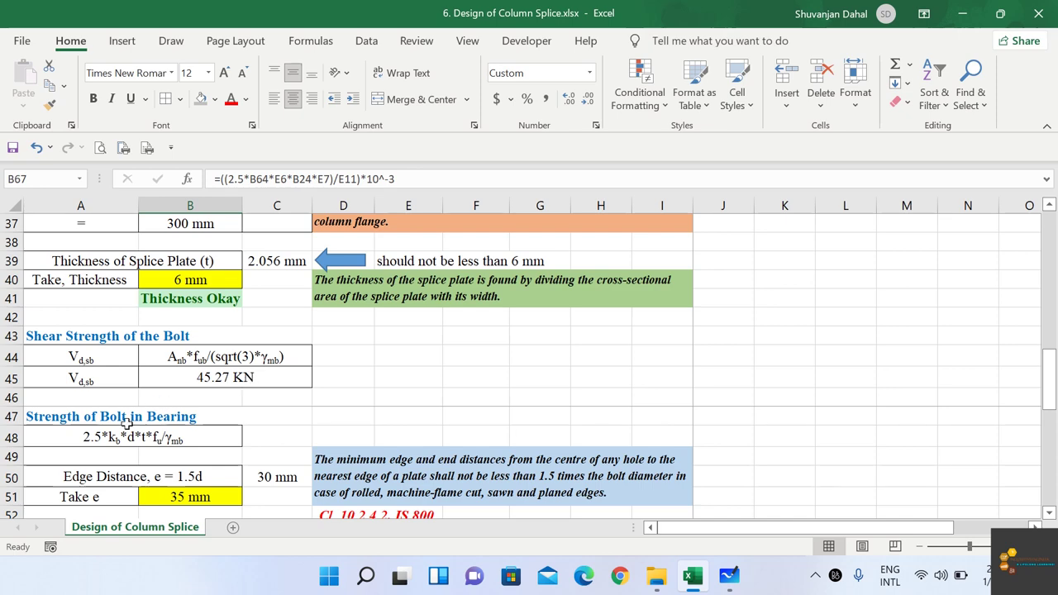
{"action": "scroll", "coordinate": [157, 426], "scroll_direction": "down", "scroll_amount": 4}
{"action": "scroll", "coordinate": [199, 434], "scroll_direction": "down", "scroll_amount": 2}
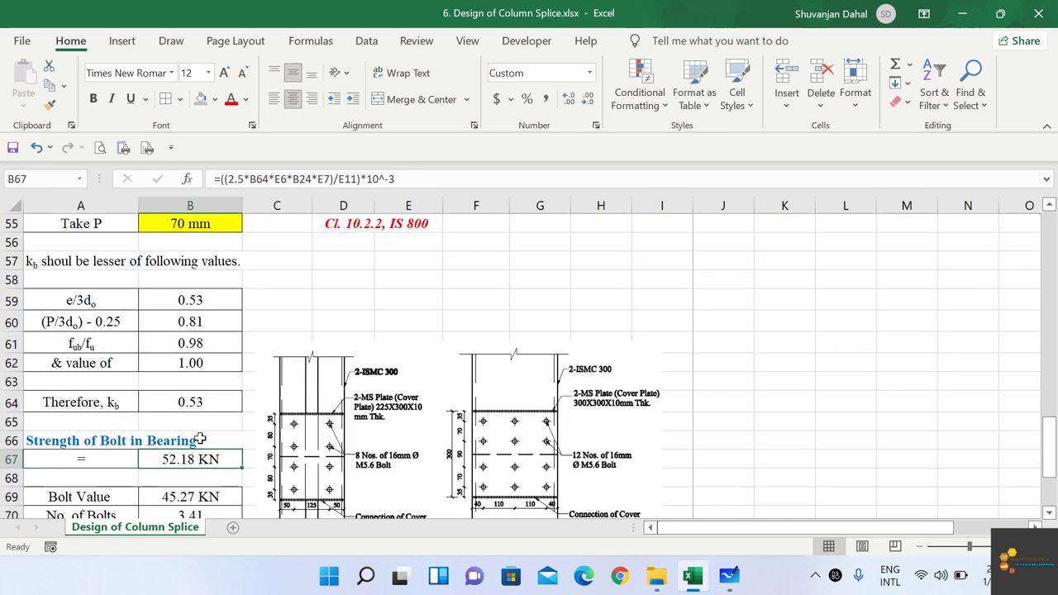
Compare the bolt value in row 69 with the shear and bearing strengths, and inspect the number of bolts formula in B70.
{"action": "left_click", "coordinate": [115, 496]}
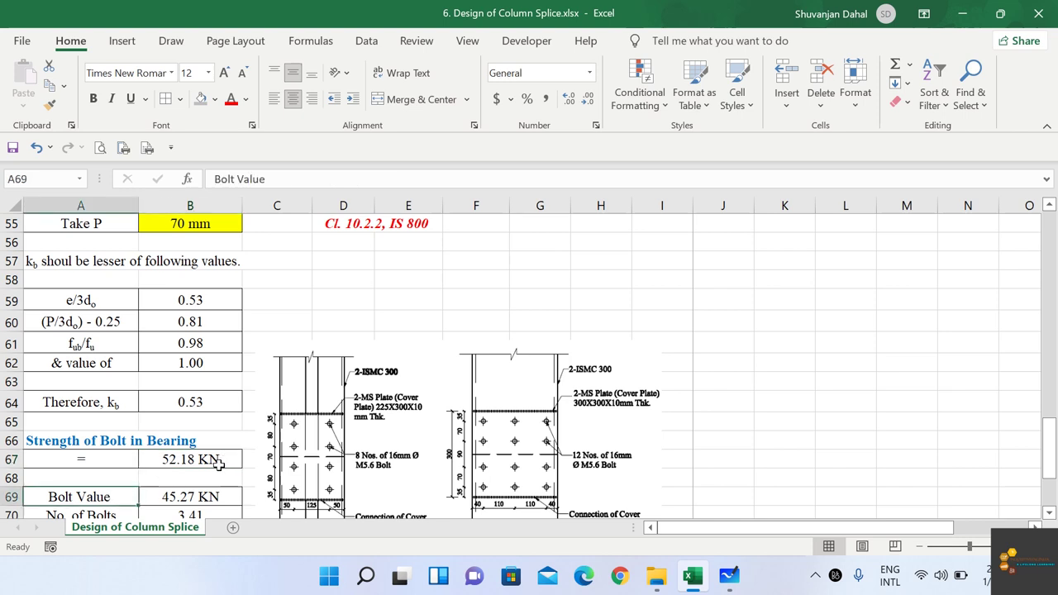
{"action": "scroll", "coordinate": [217, 465], "scroll_direction": "up", "scroll_amount": 4}
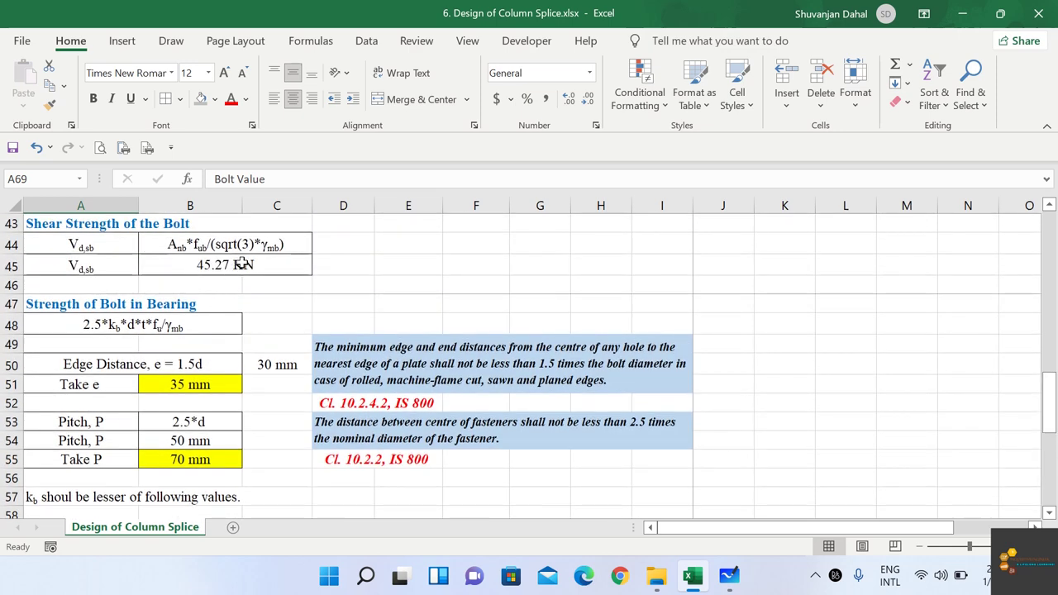
{"action": "scroll", "coordinate": [249, 265], "scroll_direction": "down", "scroll_amount": 6}
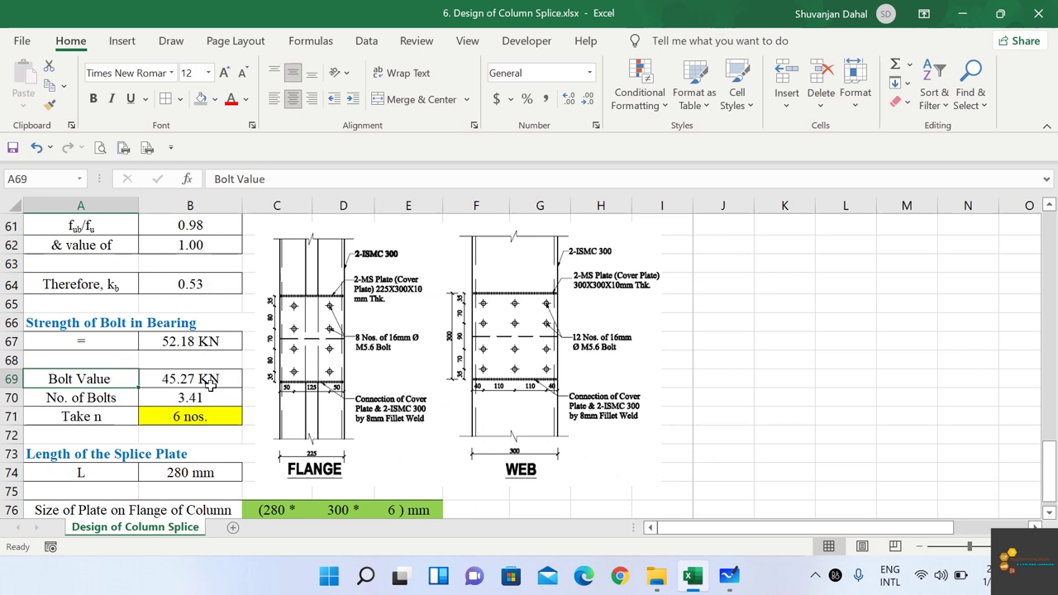
{"action": "left_click", "coordinate": [213, 385]}
{"action": "left_click", "coordinate": [204, 398]}
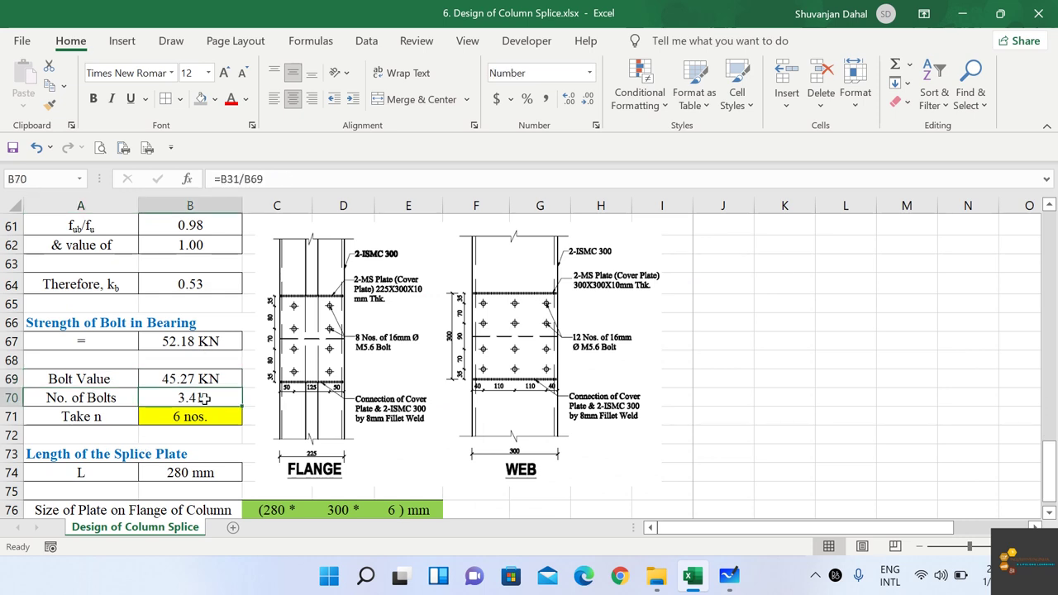
Trace the number of bolts formula in B70 to the splice load in B31 and bolt value in B69, and inspect the plate length formula in B74.
{"action": "double_click", "coordinate": [204, 399]}
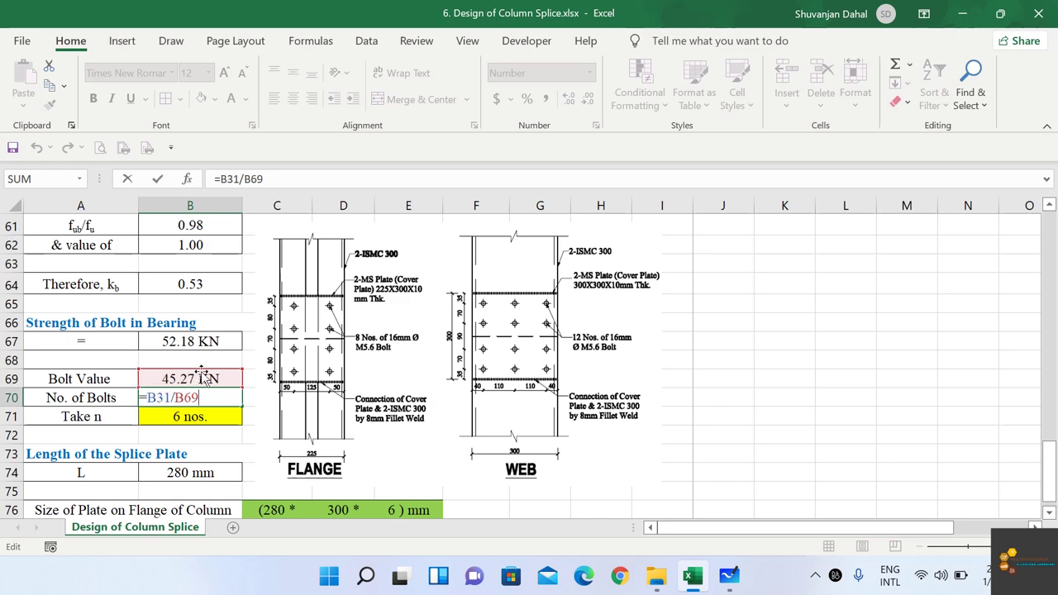
{"action": "key", "text": "Escape"}
{"action": "scroll", "coordinate": [211, 354], "scroll_direction": "up", "scroll_amount": 7}
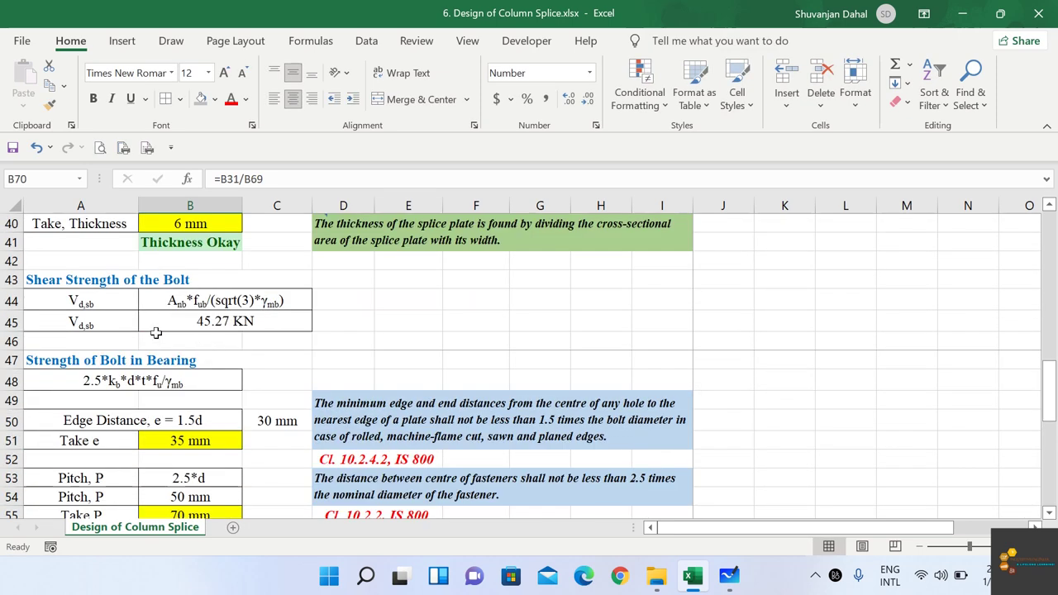
{"action": "scroll", "coordinate": [108, 314], "scroll_direction": "up", "scroll_amount": 3}
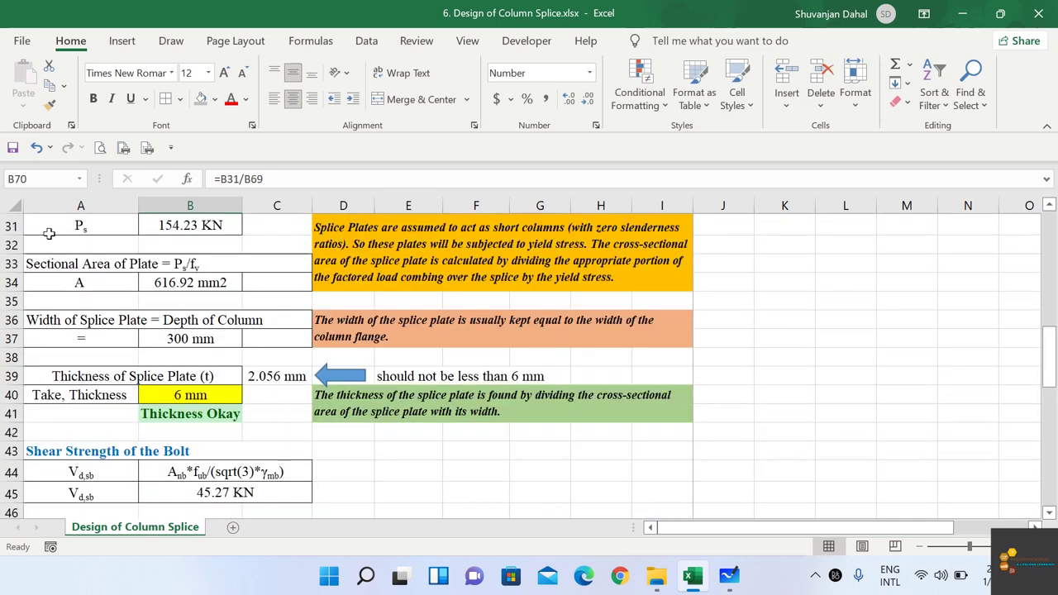
{"action": "left_click", "coordinate": [190, 230]}
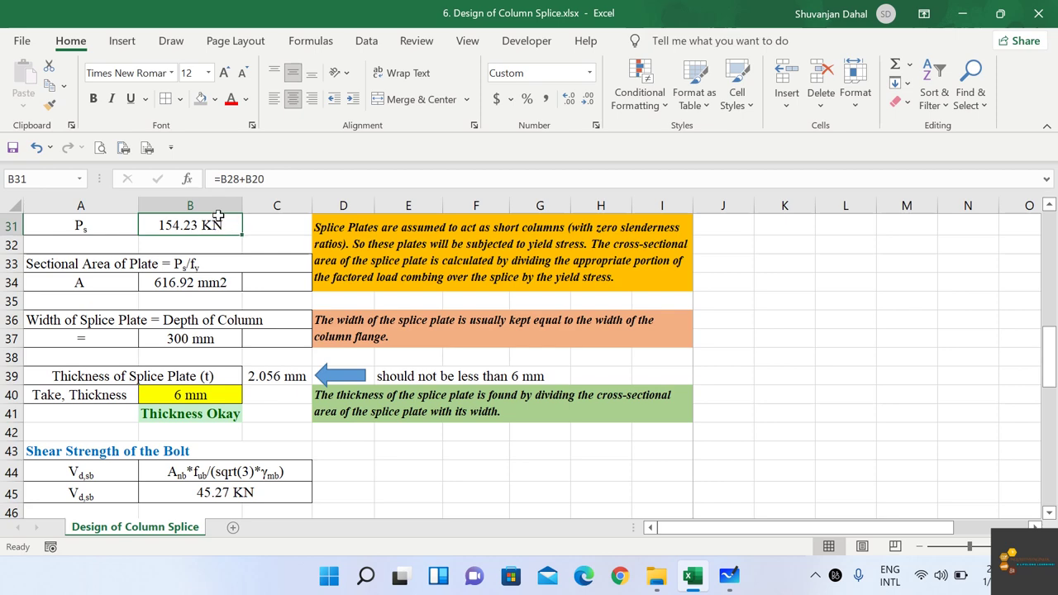
{"action": "scroll", "coordinate": [195, 323], "scroll_direction": "down", "scroll_amount": 11}
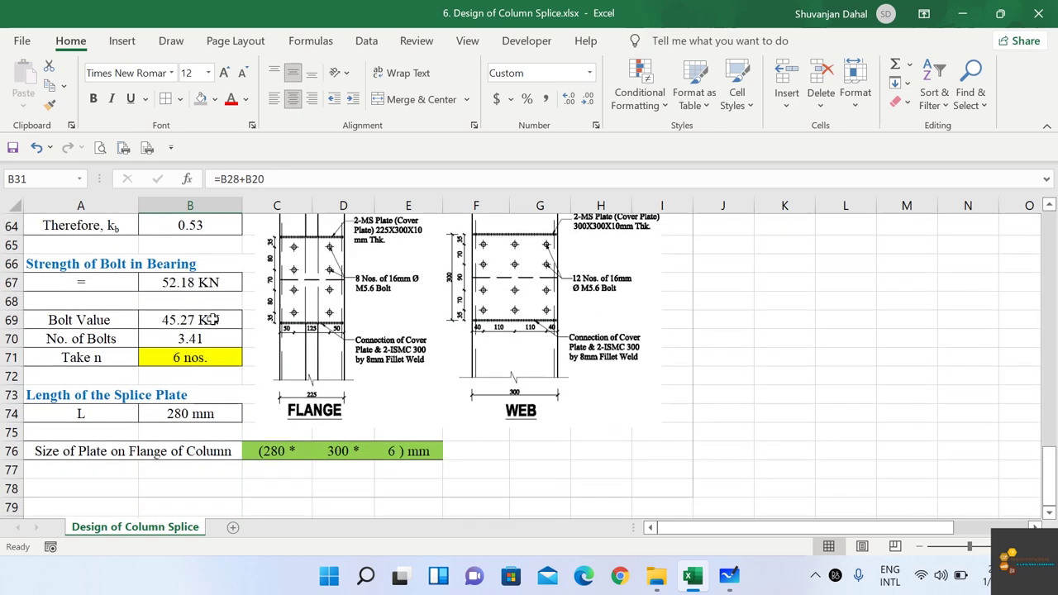
{"action": "left_click", "coordinate": [214, 320]}
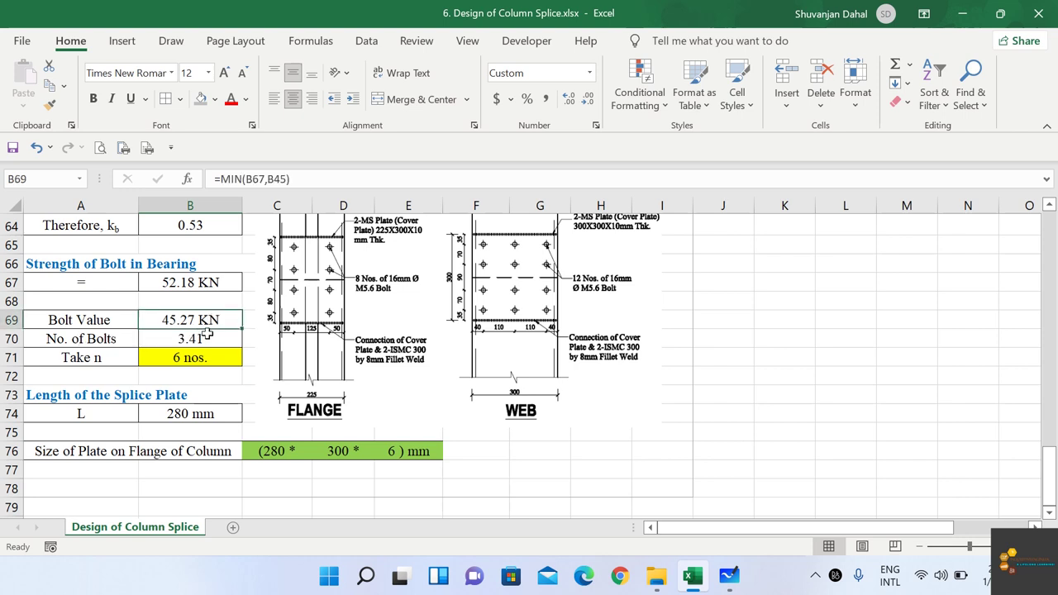
{"action": "left_click", "coordinate": [213, 336]}
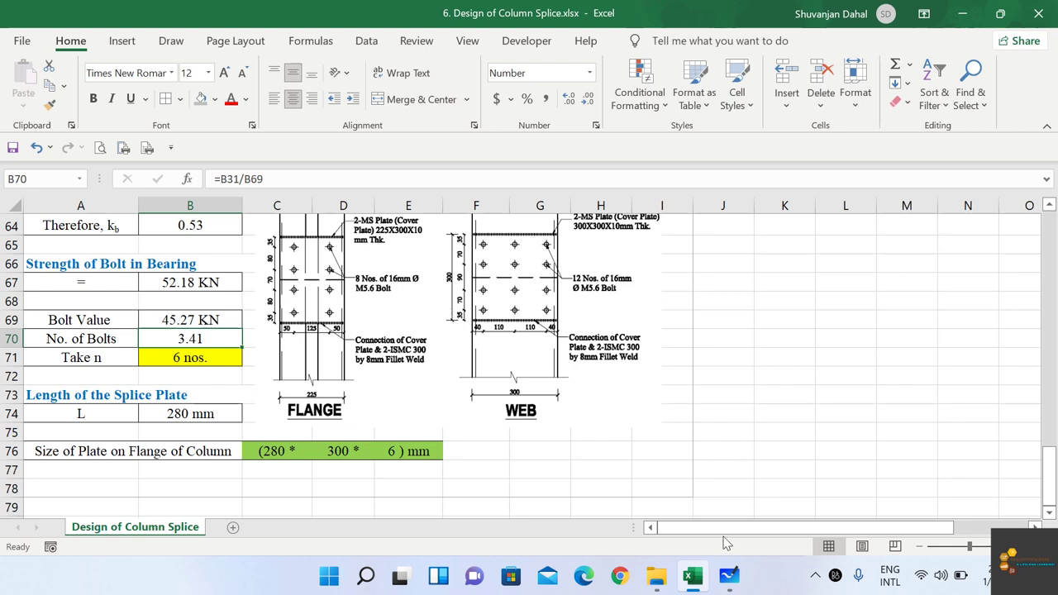
{"action": "left_click", "coordinate": [210, 414]}
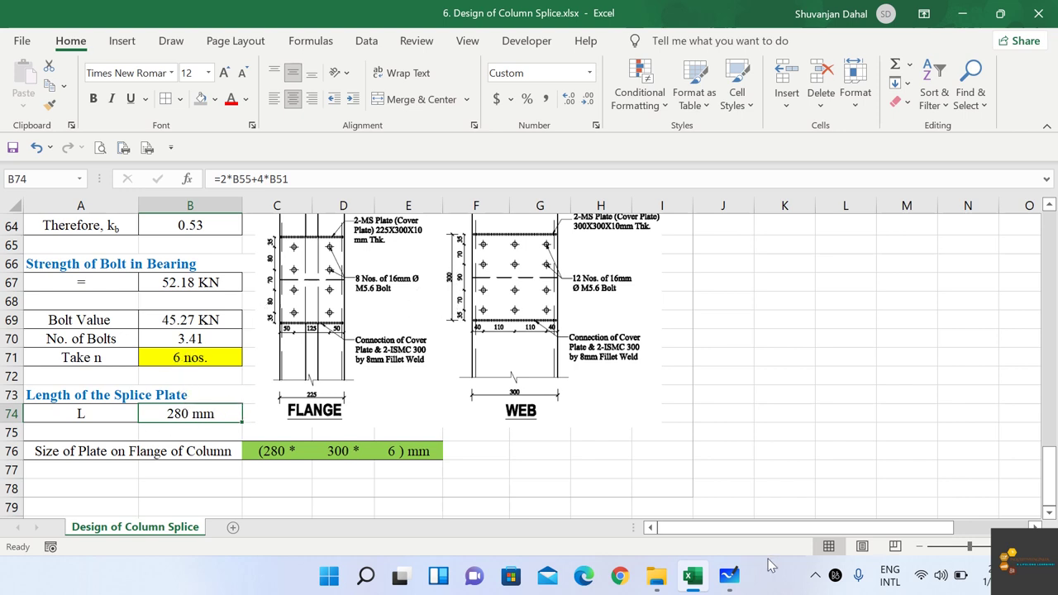
Switch to Microsoft Whiteboard and sketch a rectangular splice plate with the black pen in the empty space beside the column sketches.
{"action": "left_click", "coordinate": [727, 578]}
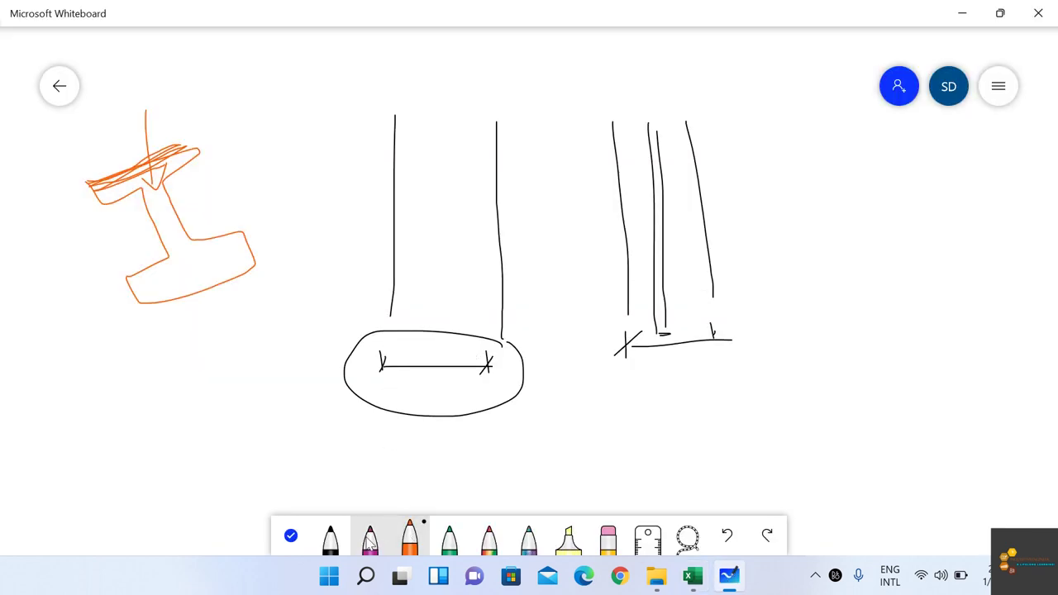
{"action": "left_click", "coordinate": [330, 539]}
{"action": "scroll", "coordinate": [2, 389], "scroll_direction": "down", "scroll_amount": 2}
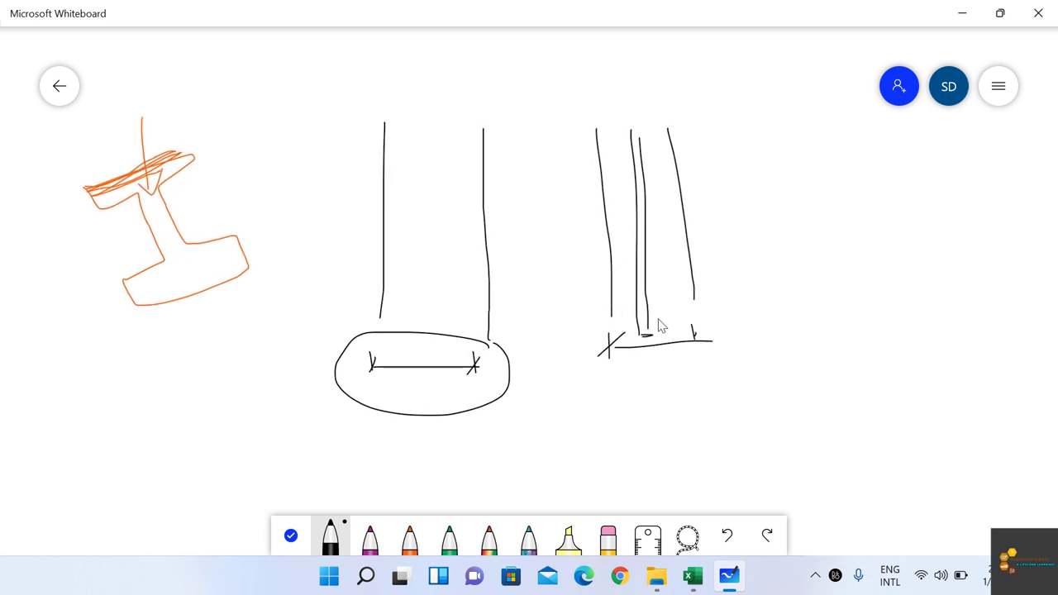
{"action": "right_click", "coordinate": [764, 259]}
{"action": "left_click", "coordinate": [802, 319]}
{"action": "mouse_move", "coordinate": [790, 192]}
{"action": "left_mouse_down"}
{"action": "mouse_move", "coordinate": [786, 361]}
{"action": "mouse_move", "coordinate": [817, 188]}
{"action": "mouse_move", "coordinate": [947, 379]}
{"action": "left_mouse_up"}
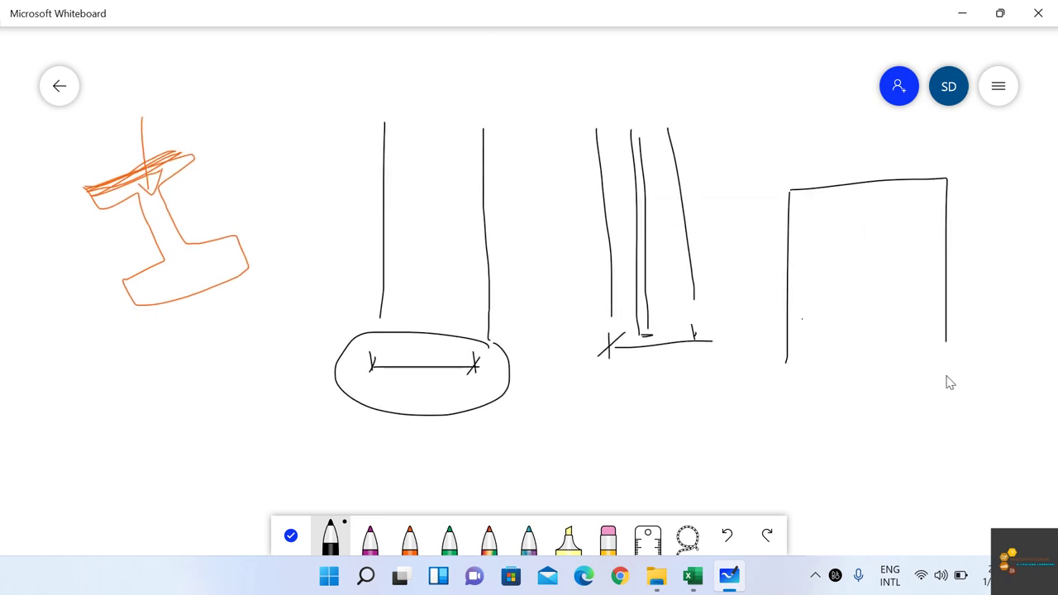
{"action": "left_click_drag", "start_coordinate": [788, 371], "coordinate": [954, 373]}
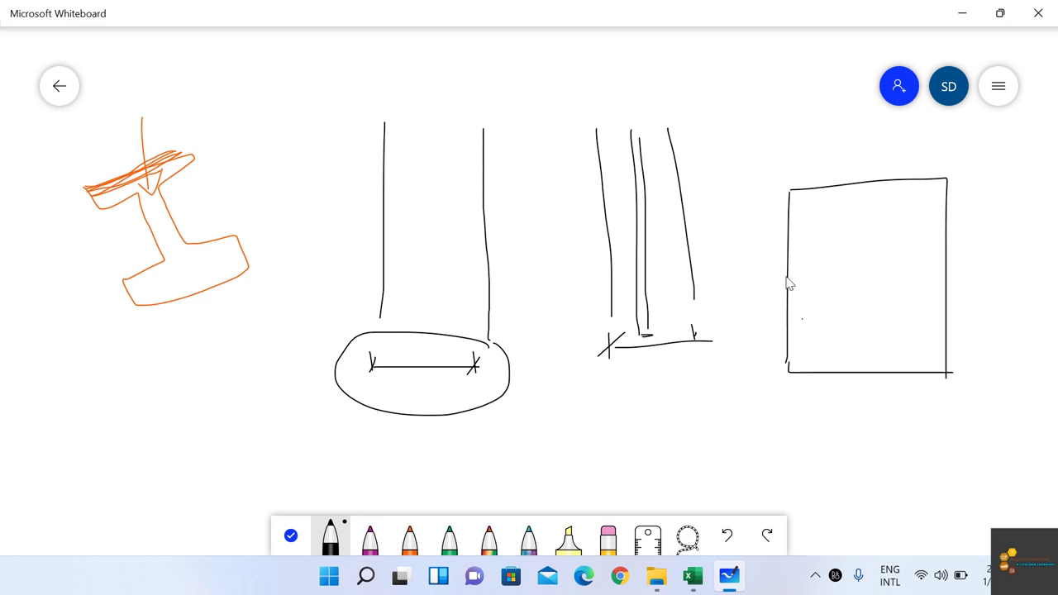
Draw a dashed horizontal centreline across the plate and a vertical row of four bolt holes, two above and two below it.
{"action": "left_click_drag", "start_coordinate": [786, 276], "coordinate": [901, 276]}
{"action": "left_click_drag", "start_coordinate": [905, 277], "coordinate": [937, 274]}
{"action": "left_click_drag", "start_coordinate": [769, 276], "coordinate": [793, 277]}
{"action": "left_click_drag", "start_coordinate": [930, 278], "coordinate": [995, 270]}
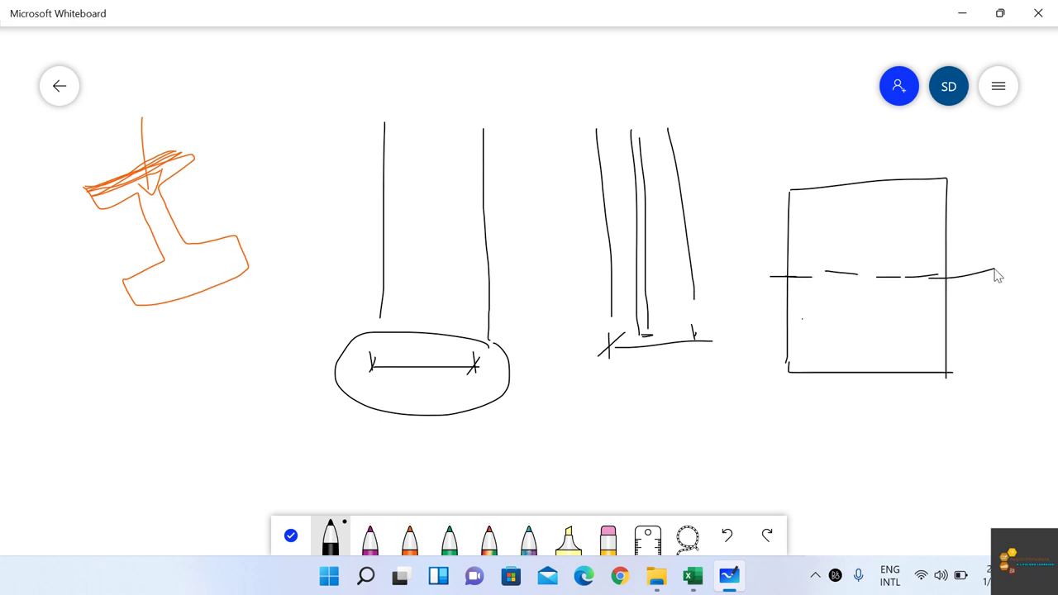
{"action": "left_click_drag", "start_coordinate": [823, 206], "coordinate": [822, 218]}
{"action": "mouse_move", "coordinate": [837, 253]}
{"action": "left_mouse_down"}
{"action": "mouse_move", "coordinate": [832, 300]}
{"action": "mouse_move", "coordinate": [830, 286]}
{"action": "left_mouse_up"}
{"action": "mouse_move", "coordinate": [832, 330]}
{"action": "left_mouse_down"}
{"action": "mouse_move", "coordinate": [832, 354]}
{"action": "mouse_move", "coordinate": [832, 333]}
{"action": "left_mouse_up"}
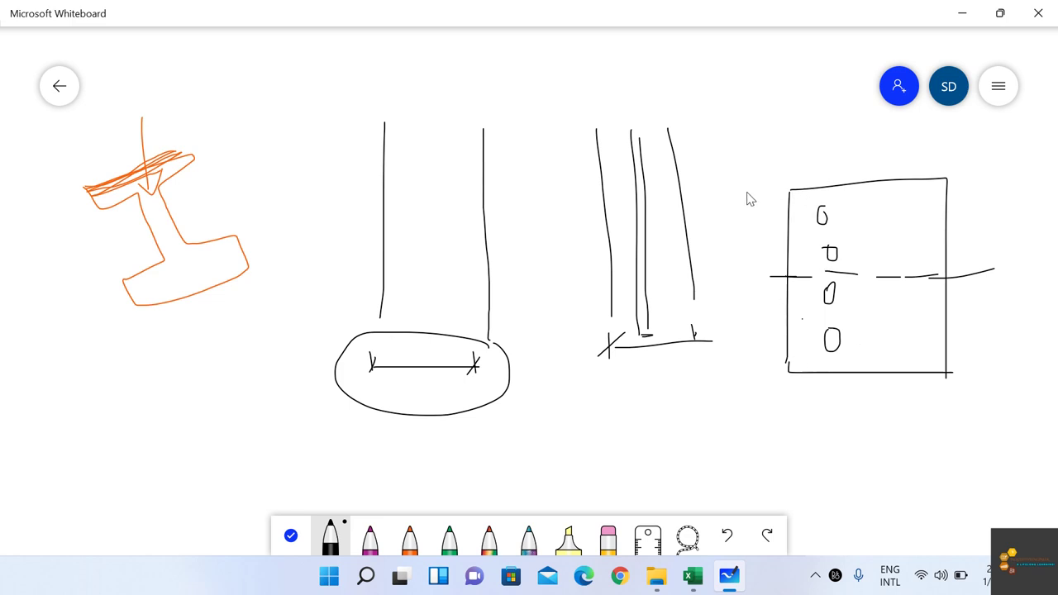
Add a vertical dimension line with tick marks beside the plate and loop each pair of bolt holes to indicate the two pitches.
{"action": "mouse_move", "coordinate": [747, 192]}
{"action": "left_mouse_down"}
{"action": "mouse_move", "coordinate": [785, 191]}
{"action": "mouse_move", "coordinate": [787, 216]}
{"action": "mouse_move", "coordinate": [757, 225]}
{"action": "mouse_move", "coordinate": [774, 185]}
{"action": "mouse_move", "coordinate": [769, 249]}
{"action": "mouse_move", "coordinate": [787, 250]}
{"action": "mouse_move", "coordinate": [770, 251]}
{"action": "mouse_move", "coordinate": [789, 276]}
{"action": "mouse_move", "coordinate": [770, 277]}
{"action": "mouse_move", "coordinate": [775, 346]}
{"action": "mouse_move", "coordinate": [757, 354]}
{"action": "mouse_move", "coordinate": [775, 373]}
{"action": "mouse_move", "coordinate": [759, 386]}
{"action": "left_mouse_up"}
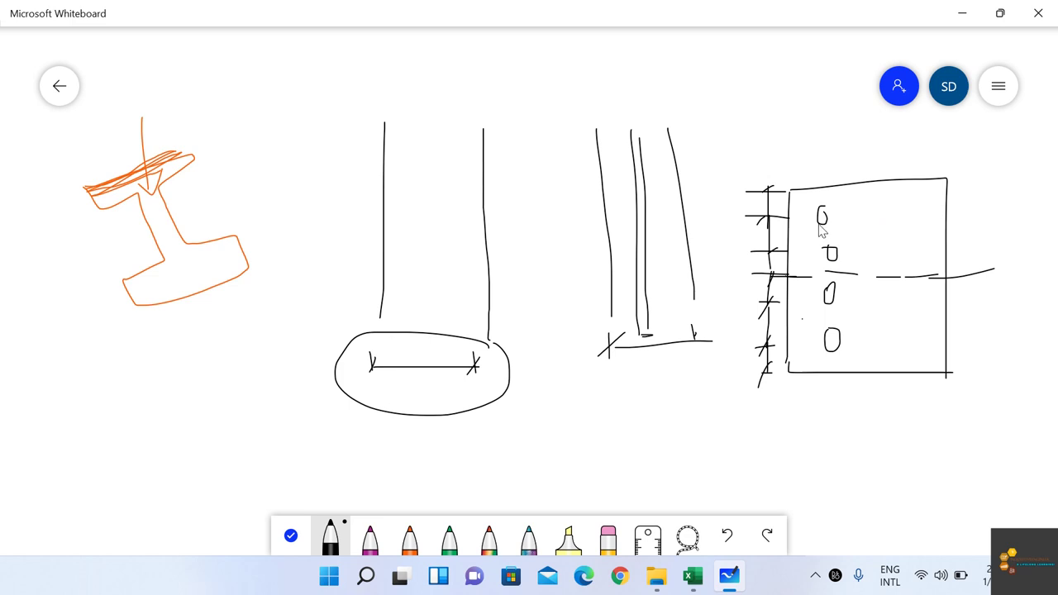
{"action": "mouse_move", "coordinate": [829, 218]}
{"action": "left_mouse_down"}
{"action": "mouse_move", "coordinate": [822, 245]}
{"action": "mouse_move", "coordinate": [832, 226]}
{"action": "mouse_move", "coordinate": [824, 219]}
{"action": "left_mouse_up"}
{"action": "mouse_move", "coordinate": [839, 303]}
{"action": "left_mouse_down"}
{"action": "mouse_move", "coordinate": [822, 356]}
{"action": "mouse_move", "coordinate": [839, 313]}
{"action": "left_mouse_up"}
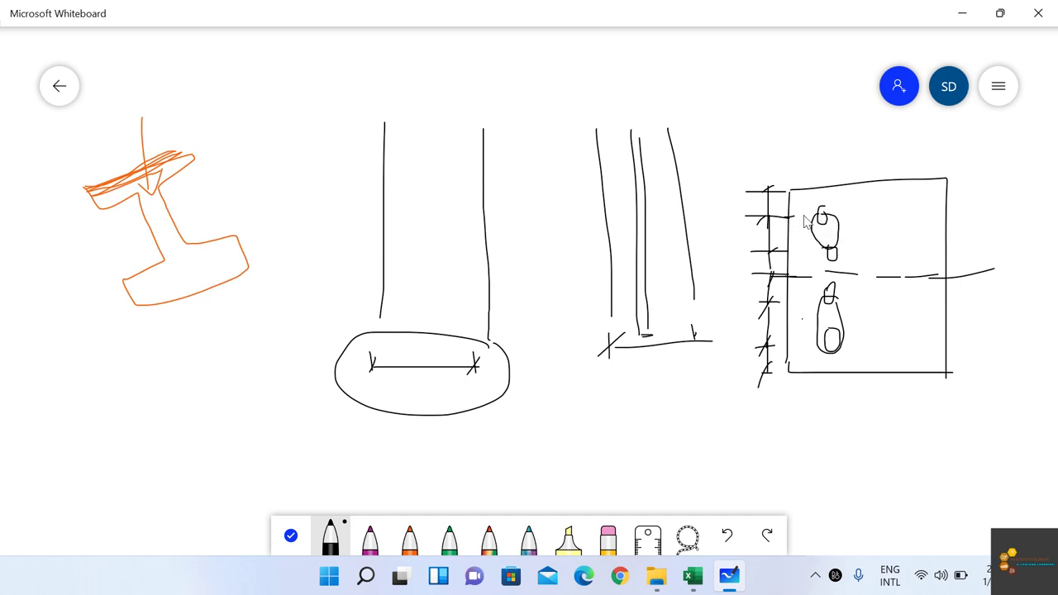
Mark the four edge distances, from the outer bolts to the plate ends and from the inner bolts to the centreline.
{"action": "mouse_move", "coordinate": [787, 189]}
{"action": "left_mouse_down"}
{"action": "mouse_move", "coordinate": [808, 188]}
{"action": "mouse_move", "coordinate": [801, 191]}
{"action": "left_mouse_up"}
{"action": "mouse_move", "coordinate": [831, 259]}
{"action": "left_mouse_down"}
{"action": "mouse_move", "coordinate": [825, 291]}
{"action": "mouse_move", "coordinate": [833, 282]}
{"action": "left_mouse_up"}
{"action": "mouse_move", "coordinate": [808, 278]}
{"action": "left_mouse_down"}
{"action": "mouse_move", "coordinate": [807, 299]}
{"action": "mouse_move", "coordinate": [834, 297]}
{"action": "left_mouse_up"}
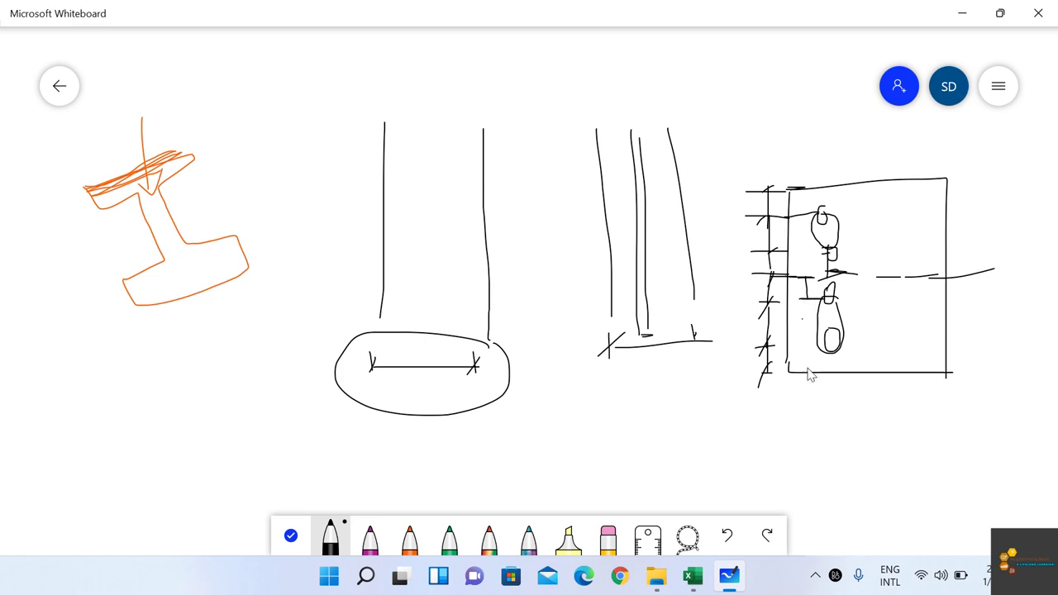
{"action": "mouse_move", "coordinate": [808, 338]}
{"action": "left_mouse_down"}
{"action": "mouse_move", "coordinate": [826, 337]}
{"action": "mouse_move", "coordinate": [812, 367]}
{"action": "mouse_move", "coordinate": [825, 366]}
{"action": "left_mouse_up"}
Write the plate length expression 4e+2p above the sketch and bracket the full length of the dimension line.
{"action": "mouse_move", "coordinate": [666, 50]}
{"action": "left_mouse_down"}
{"action": "mouse_move", "coordinate": [685, 94]}
{"action": "mouse_move", "coordinate": [674, 130]}
{"action": "mouse_move", "coordinate": [714, 122]}
{"action": "left_mouse_up"}
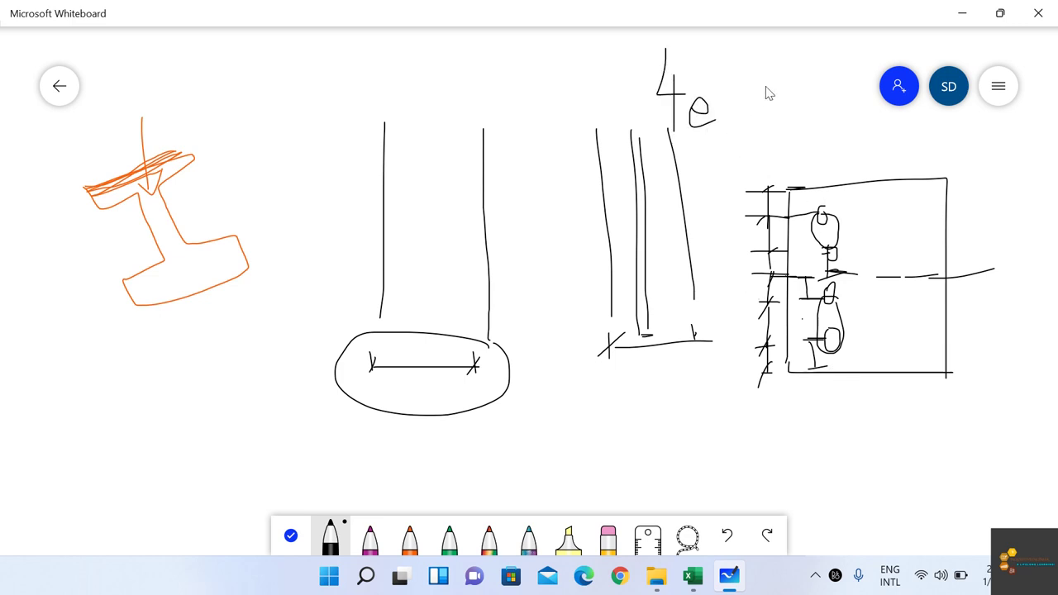
{"action": "mouse_move", "coordinate": [754, 81]}
{"action": "left_mouse_down"}
{"action": "mouse_move", "coordinate": [776, 83]}
{"action": "mouse_move", "coordinate": [791, 157]}
{"action": "left_mouse_up"}
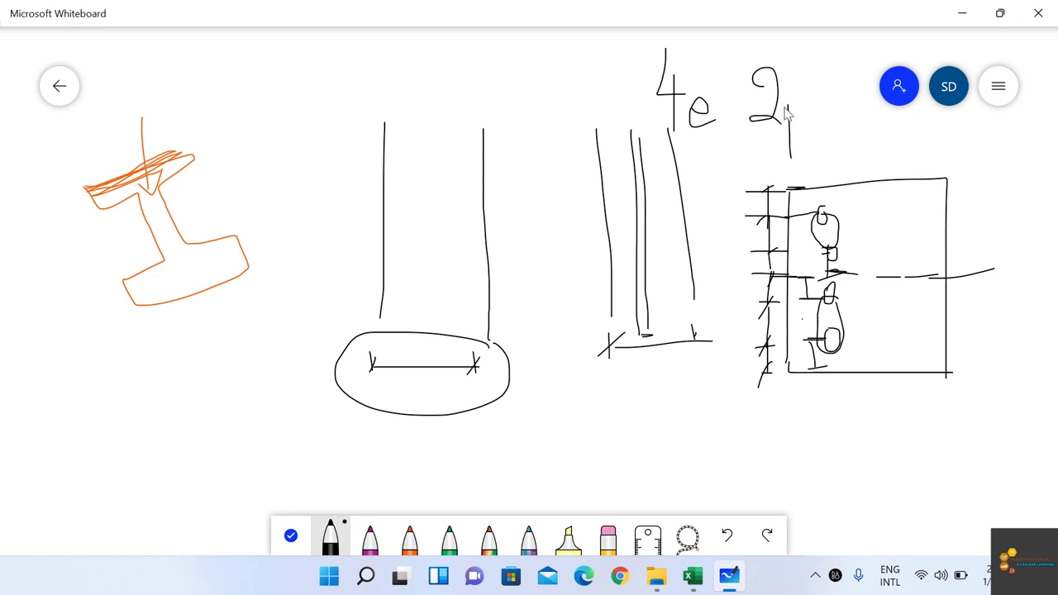
{"action": "left_click_drag", "start_coordinate": [788, 107], "coordinate": [790, 124]}
{"action": "mouse_move", "coordinate": [744, 163]}
{"action": "left_mouse_down"}
{"action": "mouse_move", "coordinate": [713, 263]}
{"action": "mouse_move", "coordinate": [766, 389]}
{"action": "left_mouse_up"}
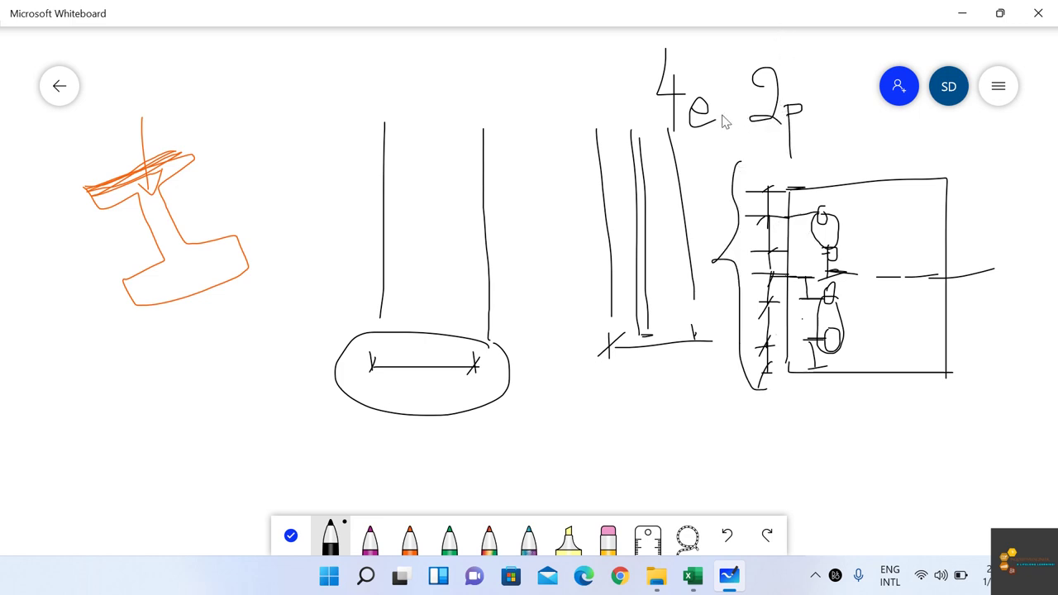
{"action": "mouse_move", "coordinate": [720, 110]}
{"action": "left_mouse_down"}
{"action": "mouse_move", "coordinate": [749, 108]}
{"action": "mouse_move", "coordinate": [732, 134]}
{"action": "left_mouse_up"}
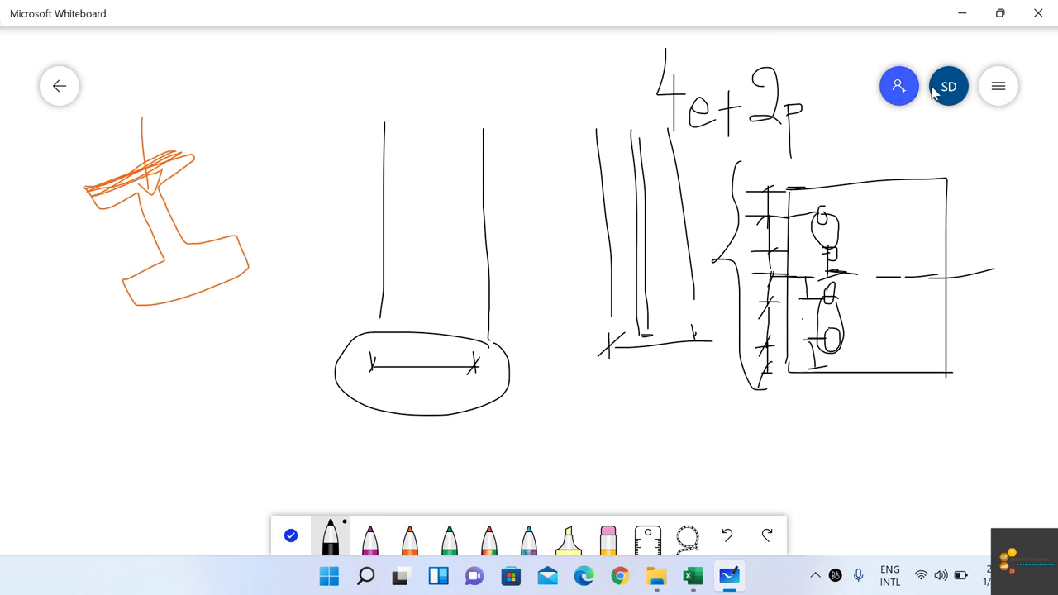
Switch back to the Excel workbook and relate the splice plate length in B74 to the adopted edge distance in B51 and pitch in B55.
{"action": "left_click", "coordinate": [962, 13]}
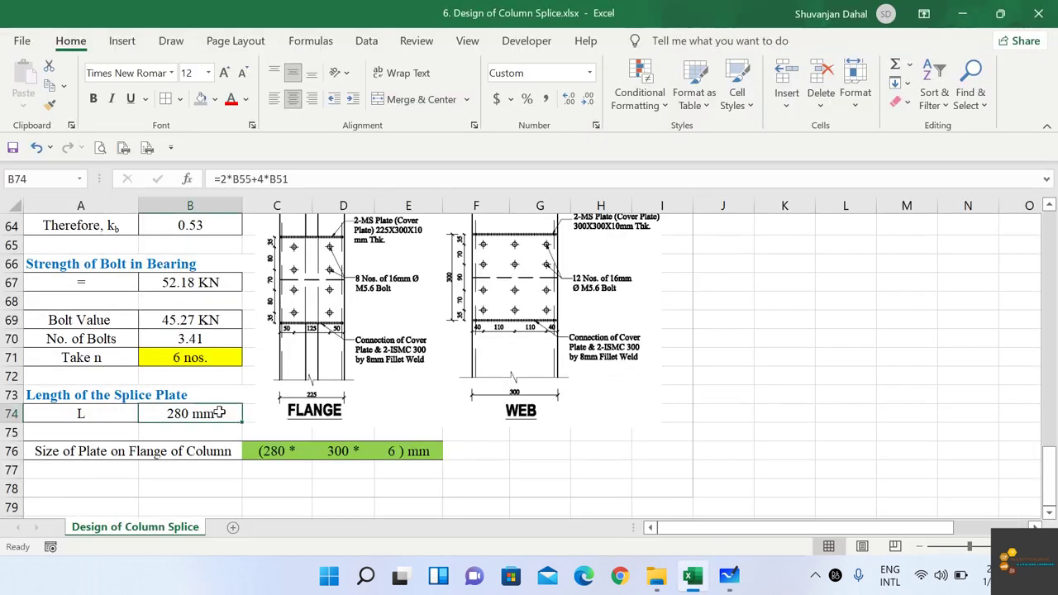
{"action": "scroll", "coordinate": [137, 302], "scroll_direction": "up", "scroll_amount": 5}
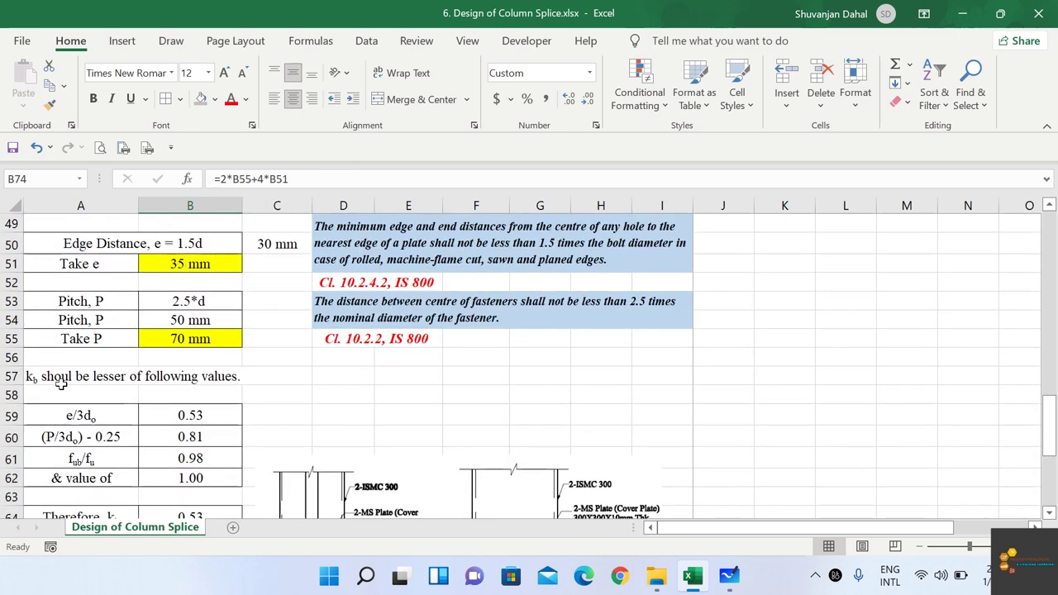
{"action": "scroll", "coordinate": [62, 382], "scroll_direction": "down", "scroll_amount": 1}
{"action": "scroll", "coordinate": [177, 463], "scroll_direction": "down", "scroll_amount": 1}
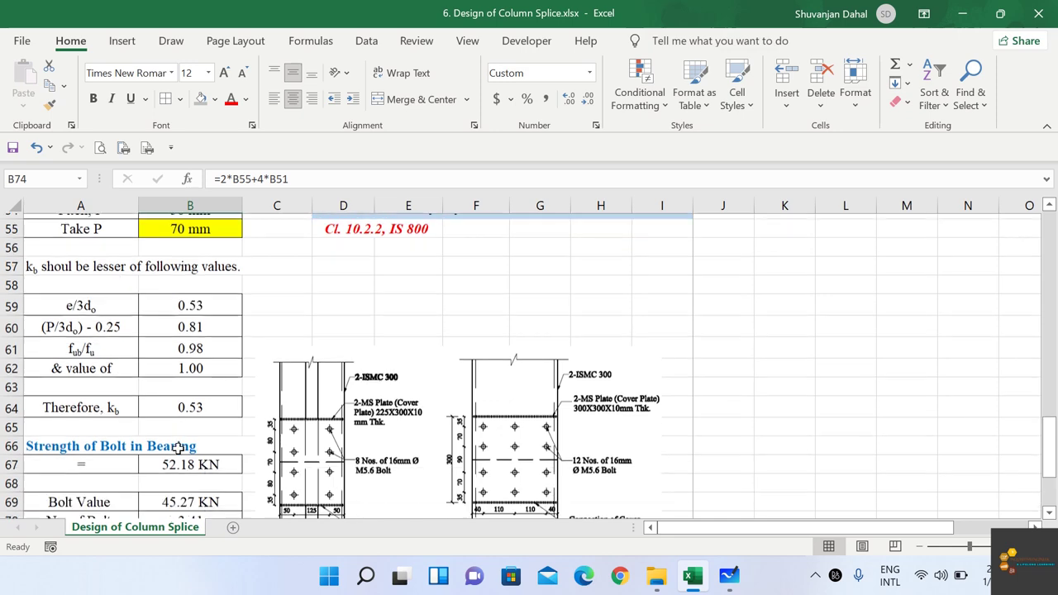
{"action": "scroll", "coordinate": [177, 446], "scroll_direction": "up", "scroll_amount": 1}
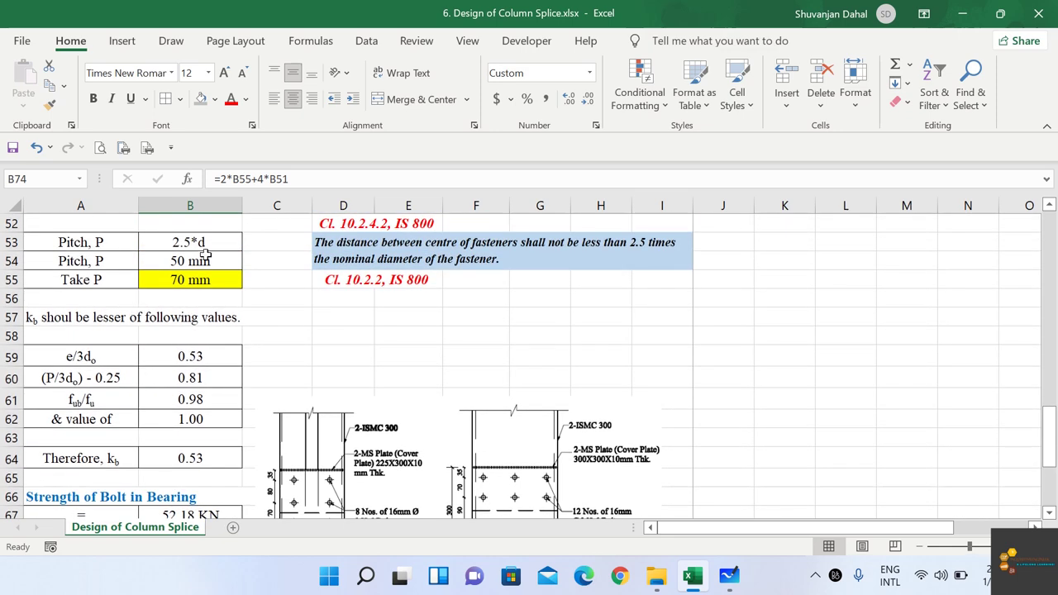
{"action": "left_click", "coordinate": [196, 281]}
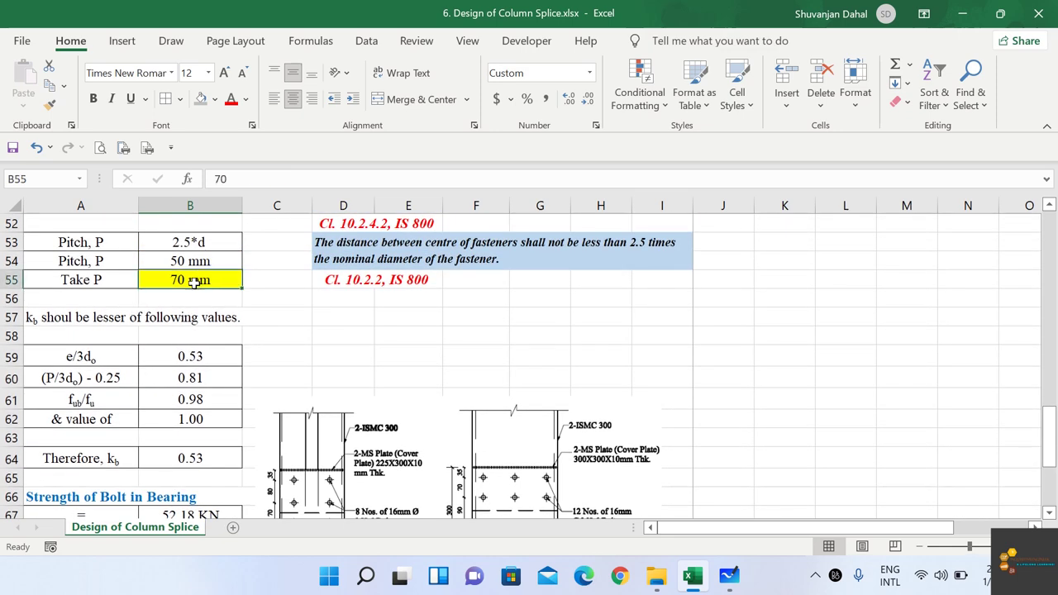
{"action": "scroll", "coordinate": [196, 289], "scroll_direction": "up", "scroll_amount": 2}
{"action": "scroll", "coordinate": [196, 288], "scroll_direction": "down", "scroll_amount": 7}
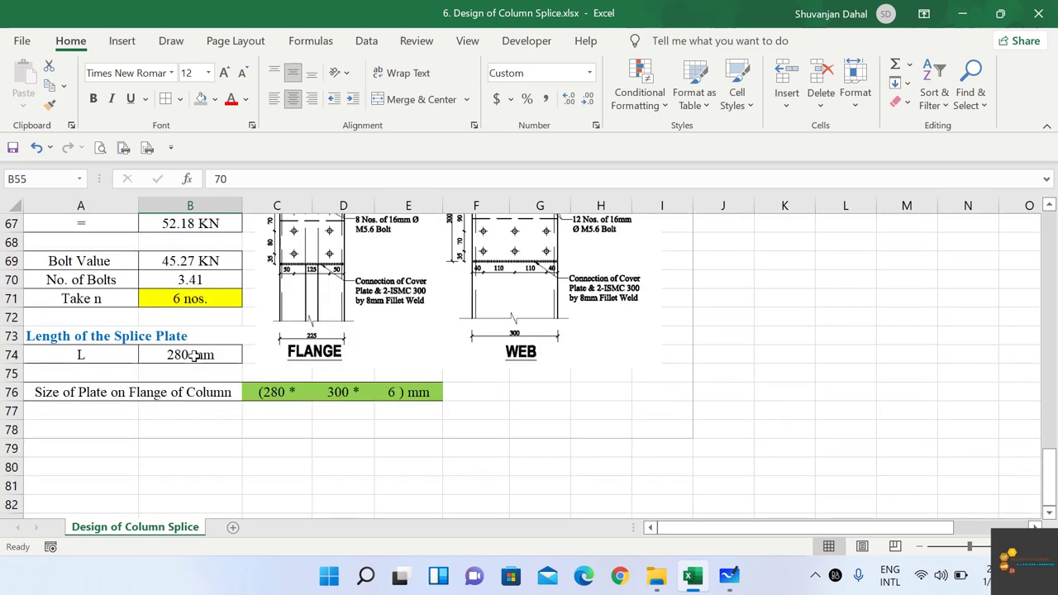
{"action": "scroll", "coordinate": [193, 355], "scroll_direction": "up", "scroll_amount": 2}
{"action": "scroll", "coordinate": [215, 355], "scroll_direction": "down", "scroll_amount": 2}
{"action": "scroll", "coordinate": [216, 396], "scroll_direction": "up", "scroll_amount": 2}
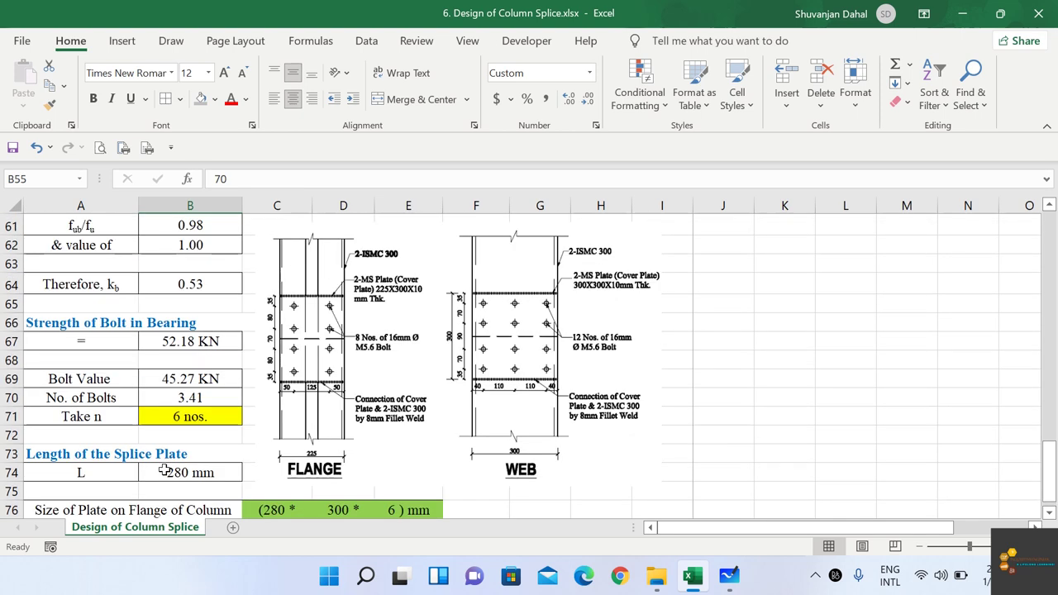
Inspect the length, width and thickness references in C76, D76 and E76 that make up the flange plate size.
{"action": "left_click", "coordinate": [278, 511]}
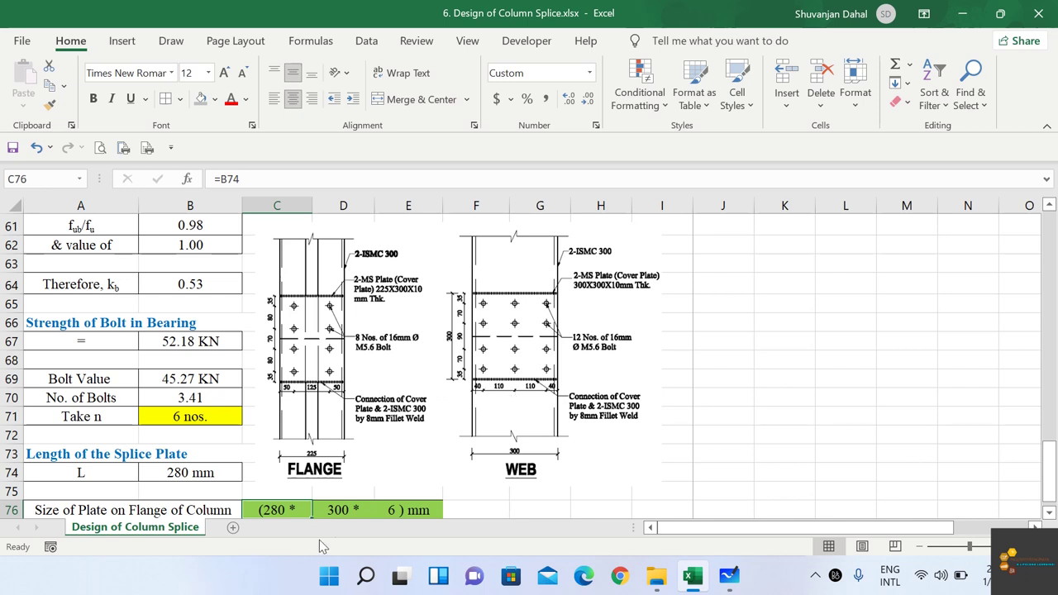
{"action": "left_click", "coordinate": [337, 512]}
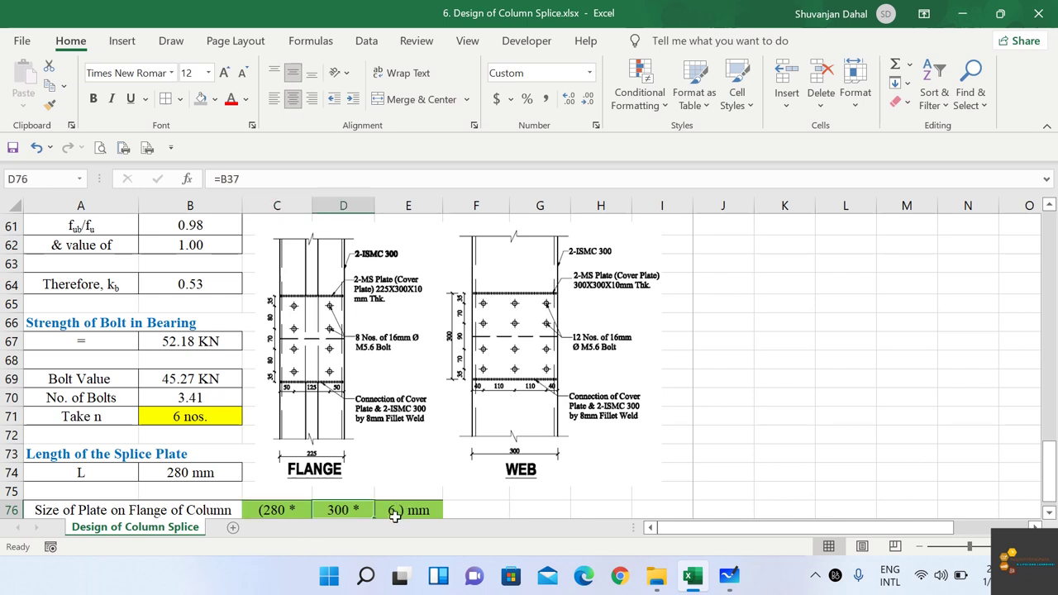
{"action": "left_click", "coordinate": [399, 507]}
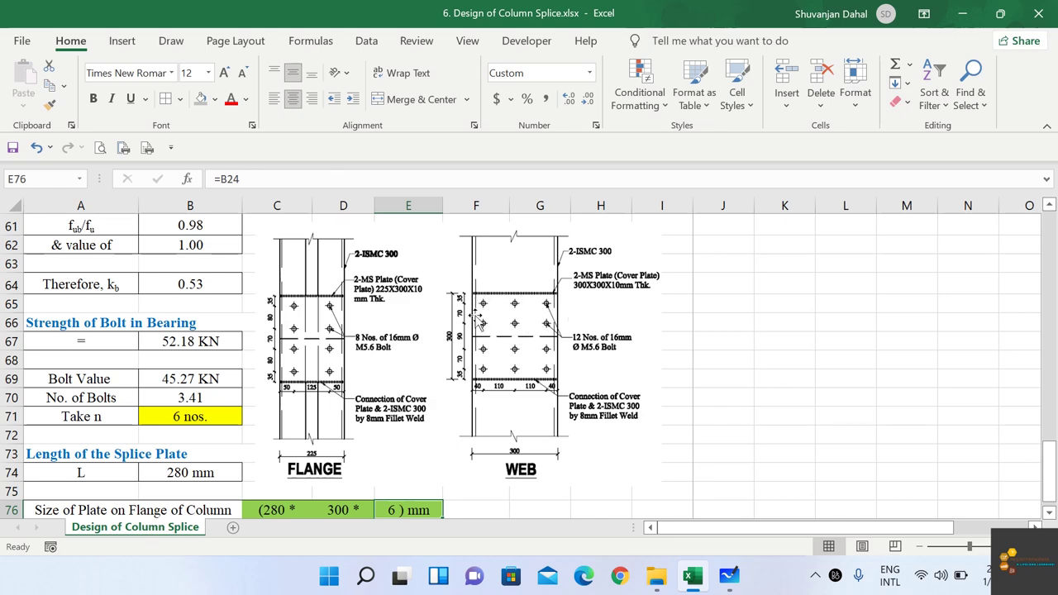
{"action": "scroll", "coordinate": [296, 413], "scroll_direction": "down", "scroll_amount": 2}
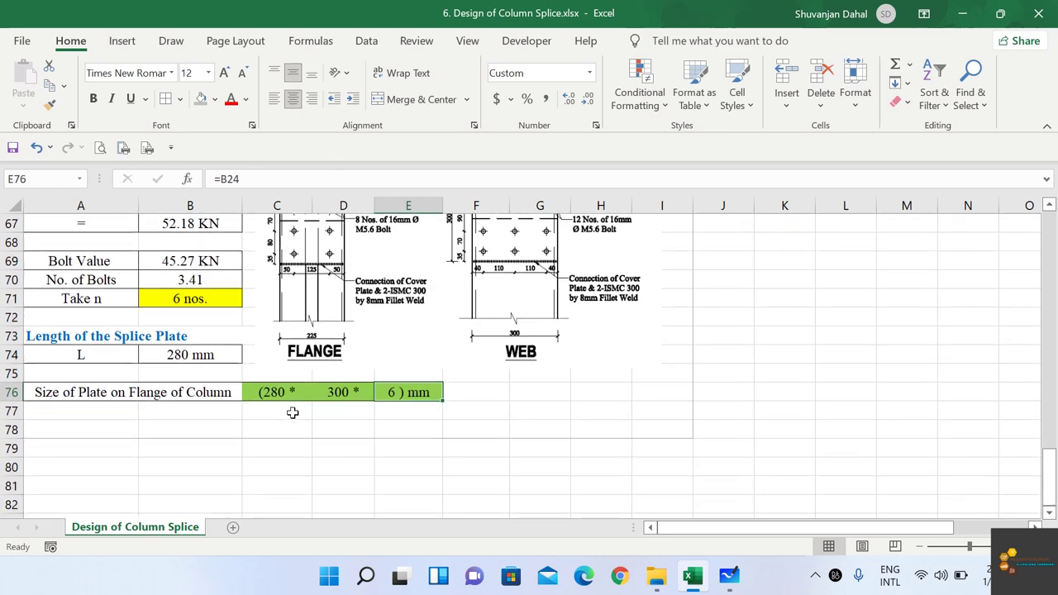
{"action": "scroll", "coordinate": [292, 413], "scroll_direction": "up", "scroll_amount": 1}
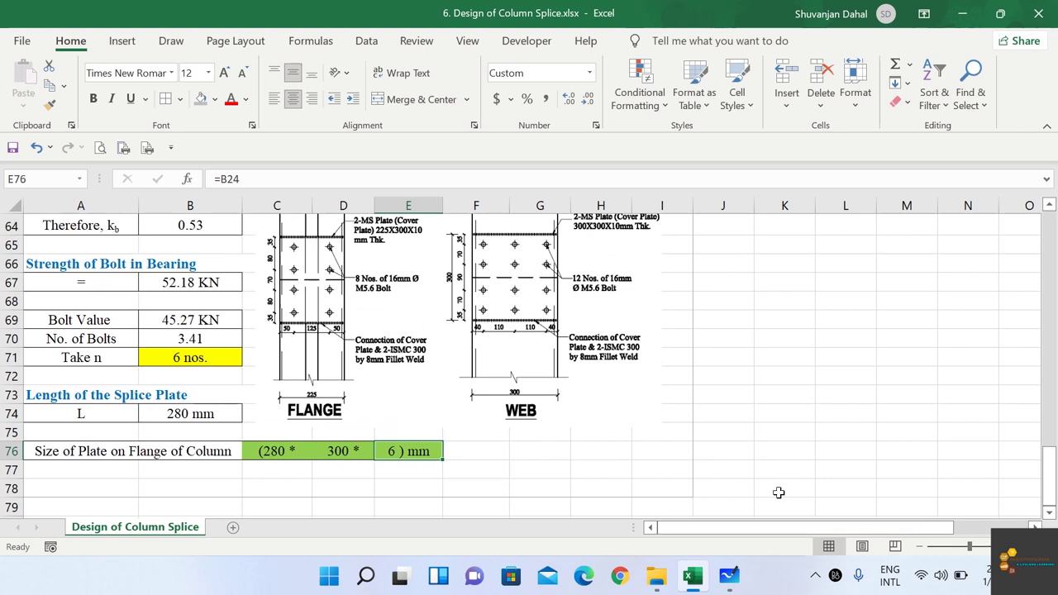
{"action": "left_click", "coordinate": [816, 576]}
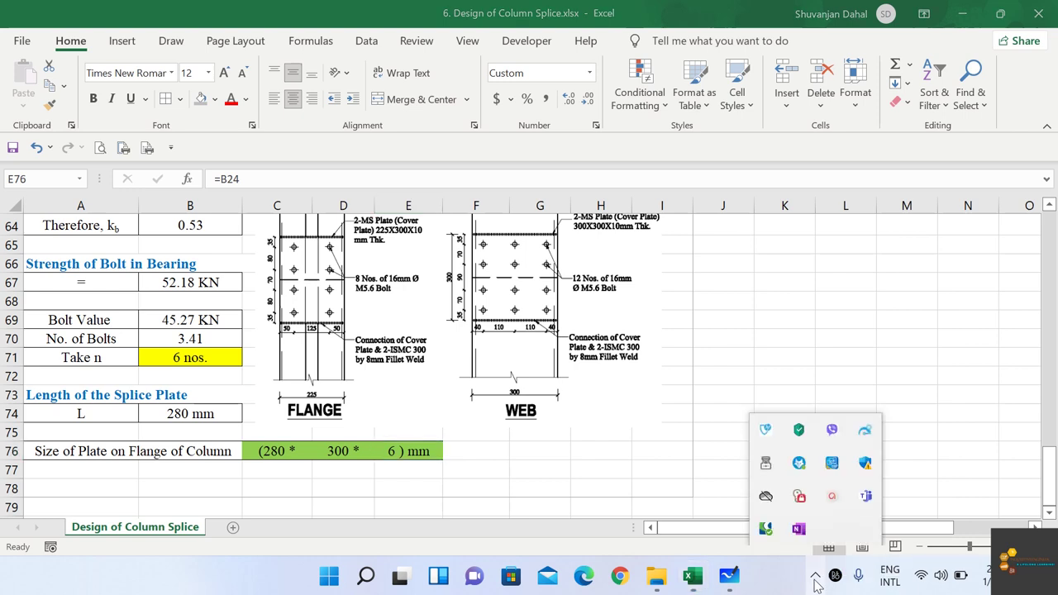